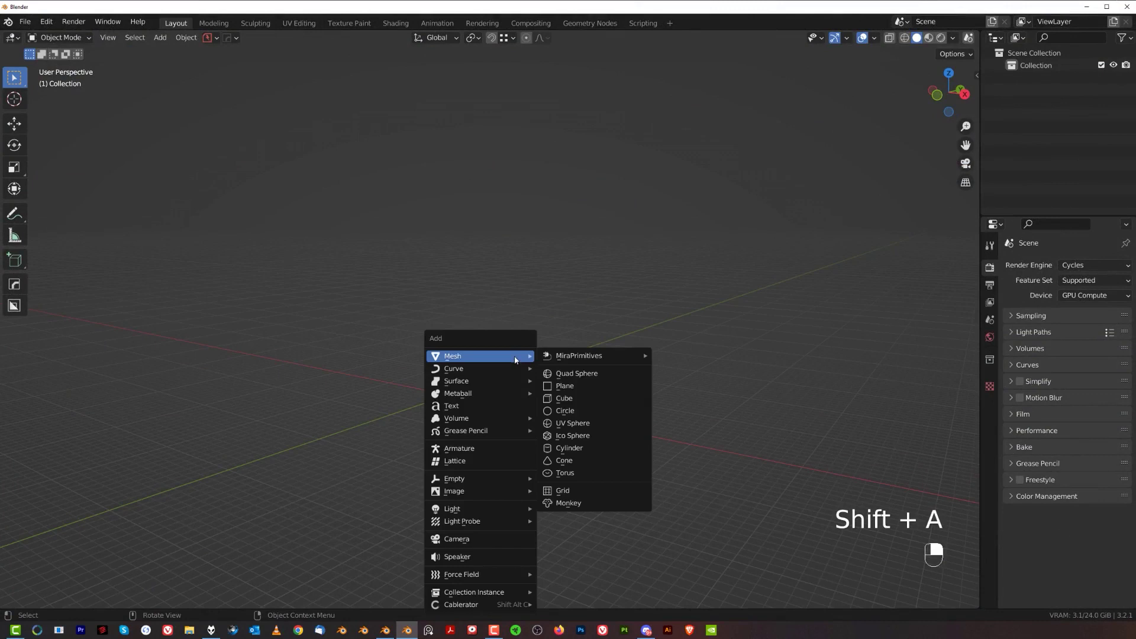
Add a cube and make a BoxCutter Inset cut across its top and front, extruded about 1.341 with roughly 0.287 m thickness
{"action": "left_click", "coordinate": [565, 398]}
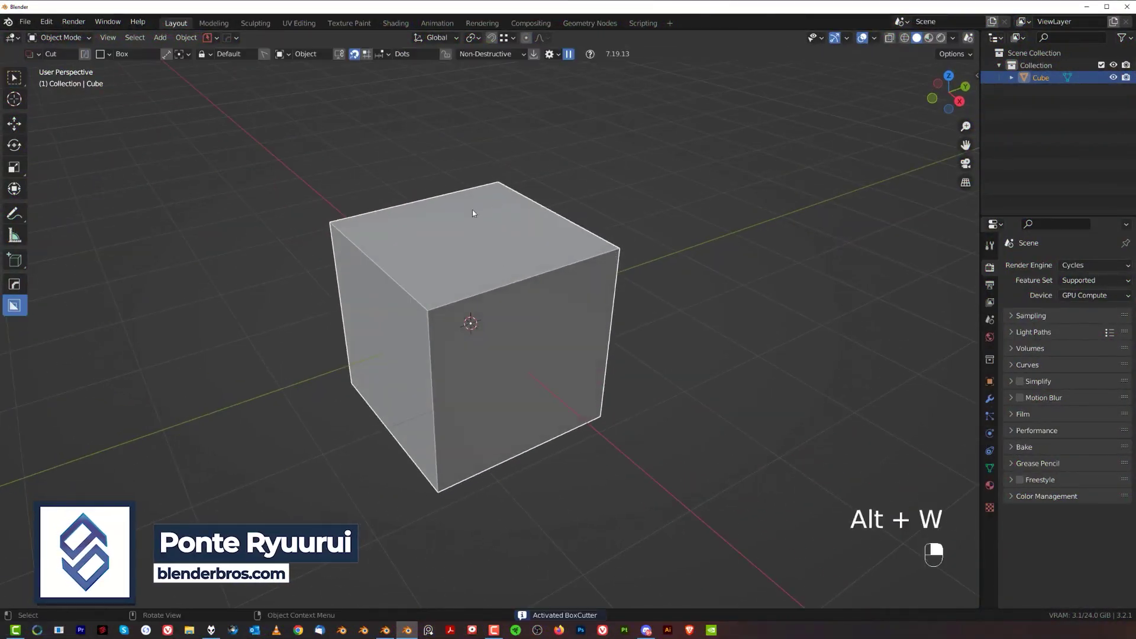
{"action": "left_click_drag", "start_coordinate": [479, 203], "coordinate": [553, 361]}
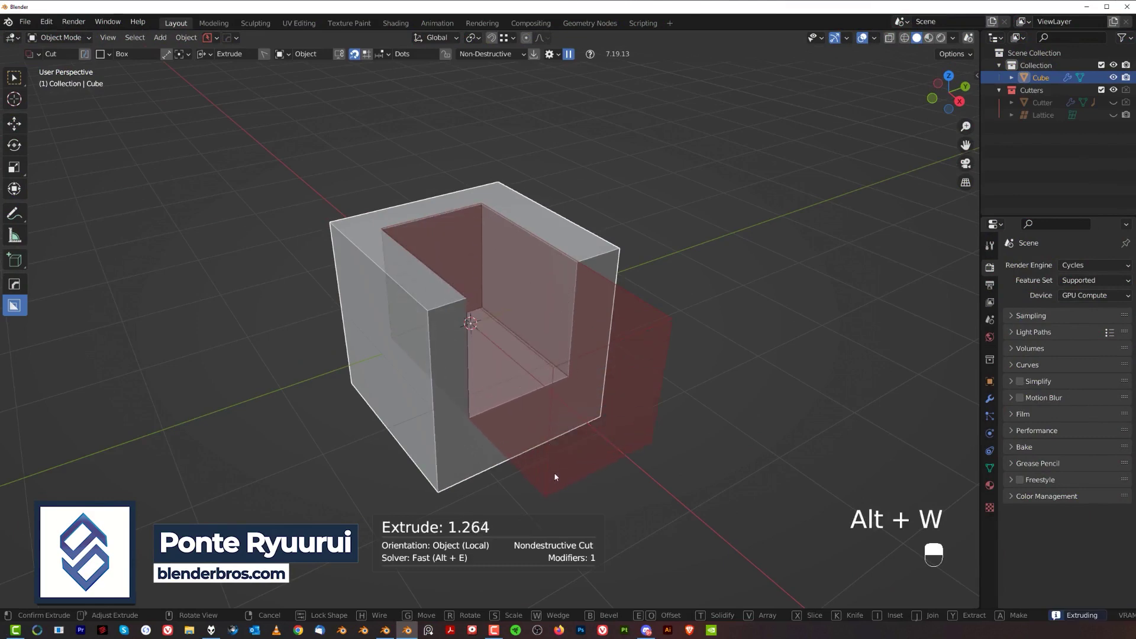
{"action": "left_click_drag", "start_coordinate": [565, 481], "coordinate": [566, 483]}
{"action": "key", "text": "i"}
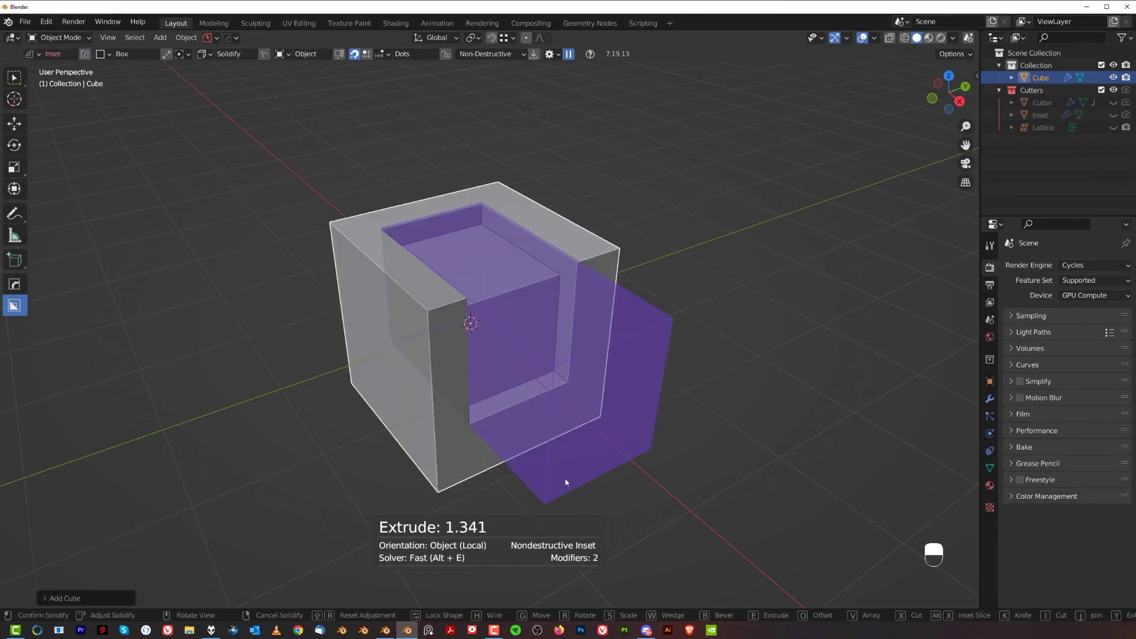
{"action": "left_click", "coordinate": [636, 458]}
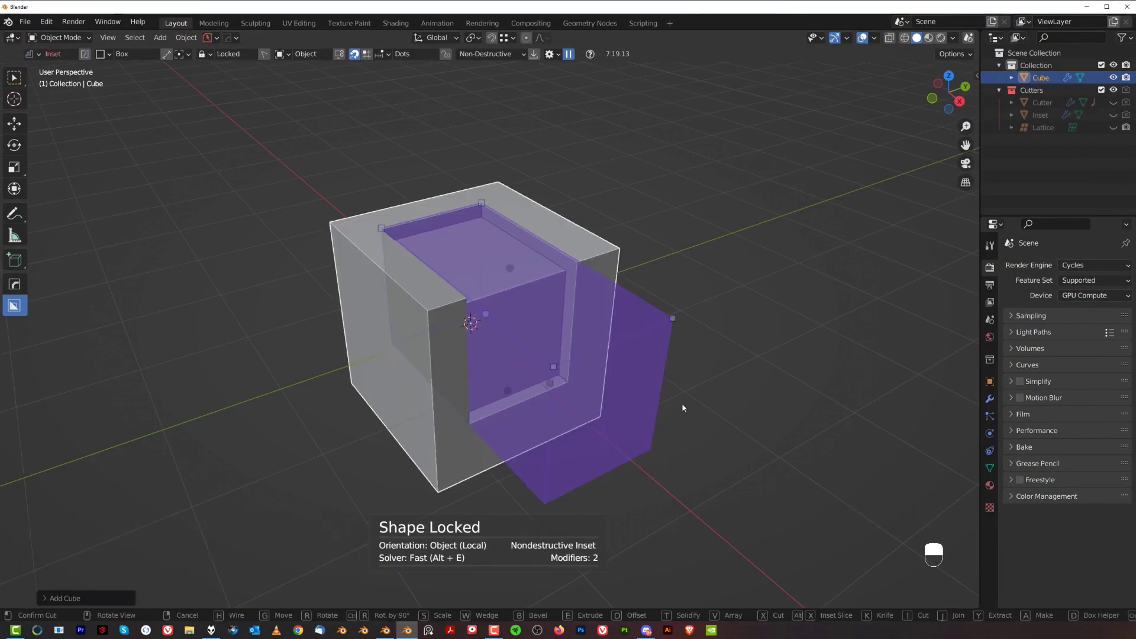
{"action": "left_click", "coordinate": [682, 404]}
Inspect the inset cut from several angles and check the cube's mesh in Edit Mode
{"action": "scroll", "coordinate": [655, 320], "scroll_direction": "up", "scroll_amount": 3}
{"action": "mouse_move", "coordinate": [608, 313]}
{"action": "middle_mouse_down", "text": "shift"}
{"action": "mouse_move", "coordinate": [641, 330]}
{"action": "mouse_move", "coordinate": [597, 329]}
{"action": "middle_mouse_up", "text": "shift"}
{"action": "scroll", "coordinate": [556, 325], "scroll_direction": "down", "scroll_amount": 1}
{"action": "middle_click_drag", "start_coordinate": [519, 323], "coordinate": [508, 221]}
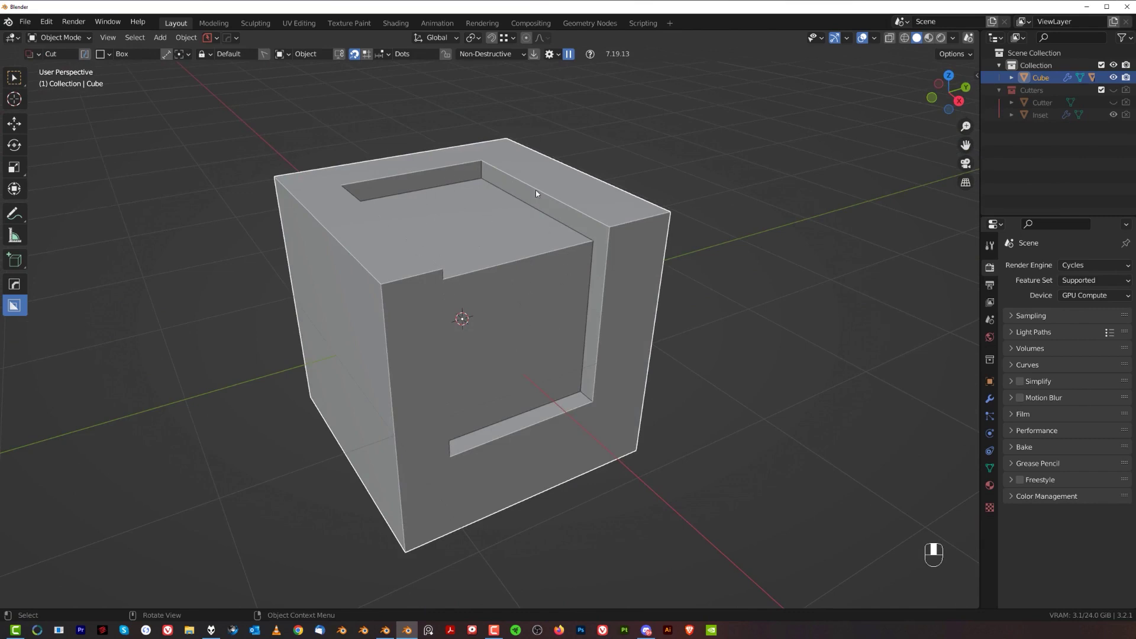
{"action": "middle_click_drag", "start_coordinate": [528, 265], "coordinate": [510, 252]}
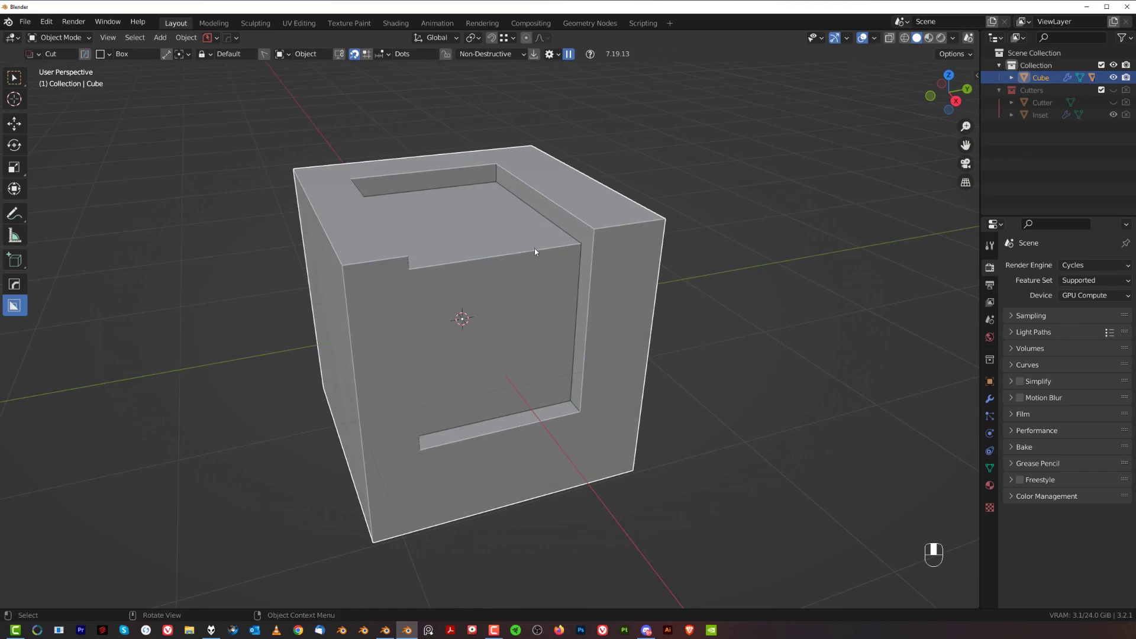
{"action": "key", "text": "Tab"}
{"action": "left_click", "coordinate": [501, 207]}
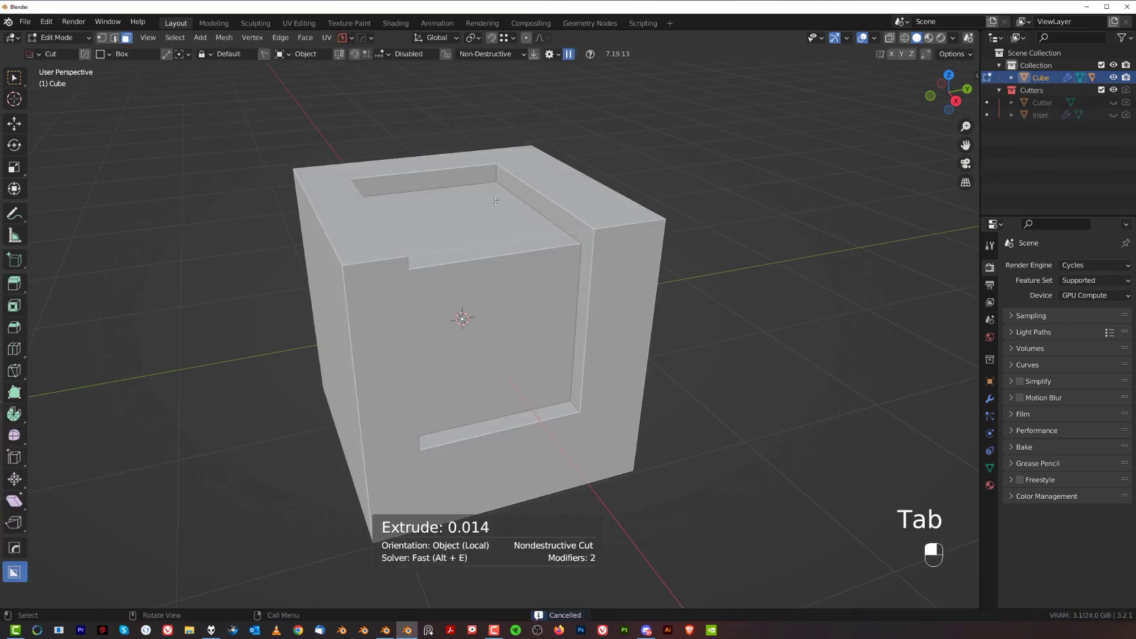
{"action": "middle_click_drag", "start_coordinate": [495, 201], "coordinate": [536, 239]}
{"action": "key", "text": "Tab"}
Scroll through the cube's booleans to reveal the Inset cutter, select it and isolate it in local view
{"action": "scroll", "coordinate": [536, 237], "scroll_direction": "up", "scroll_amount": 1}
{"action": "key", "text": "q"}
{"action": "left_click", "coordinate": [532, 232]}
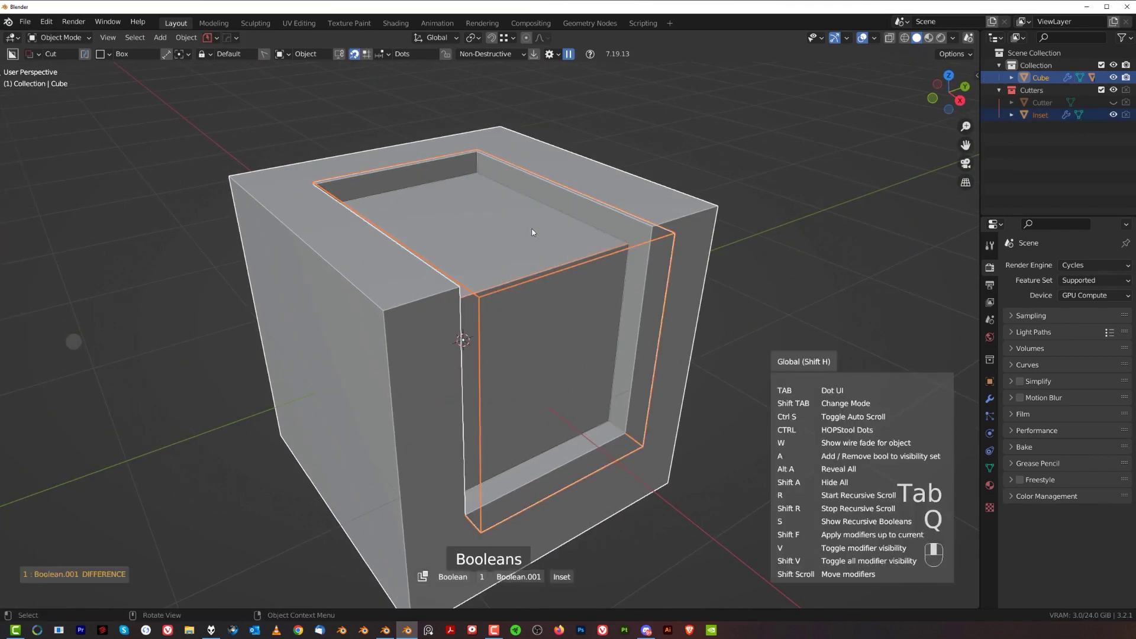
{"action": "left_click", "coordinate": [531, 231]}
{"action": "key", "text": "slash"}
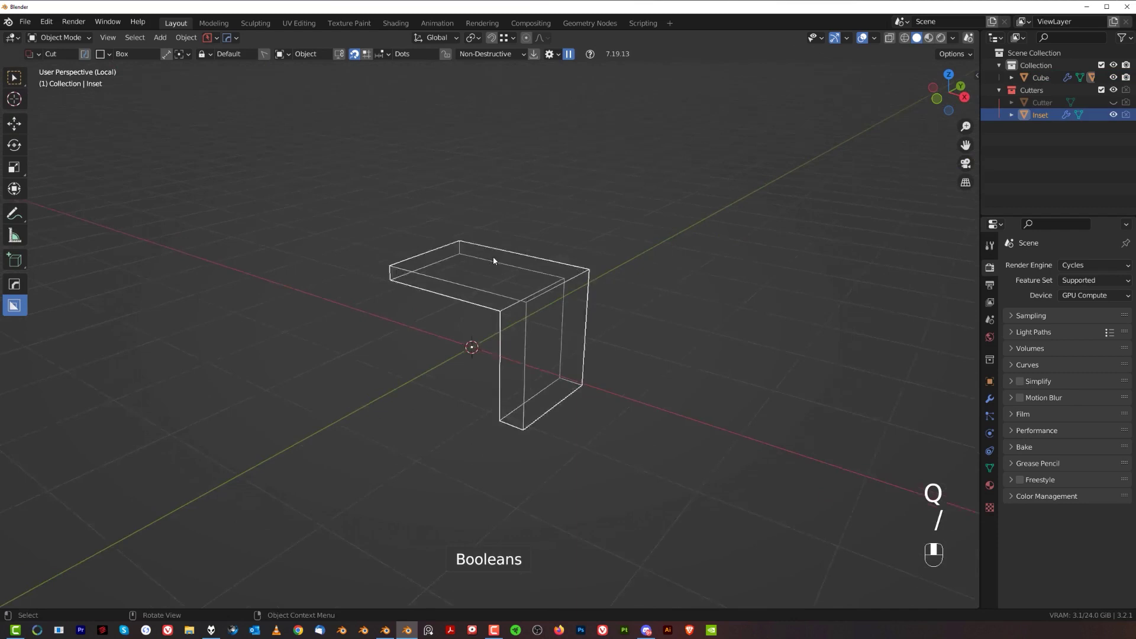
Examine the isolated Inset cutter's base mesh, modifier stack with Solidify settings, and resulting wireframe shape
{"action": "middle_click_drag", "start_coordinate": [494, 260], "coordinate": [641, 274]}
{"action": "key", "text": "Tab"}
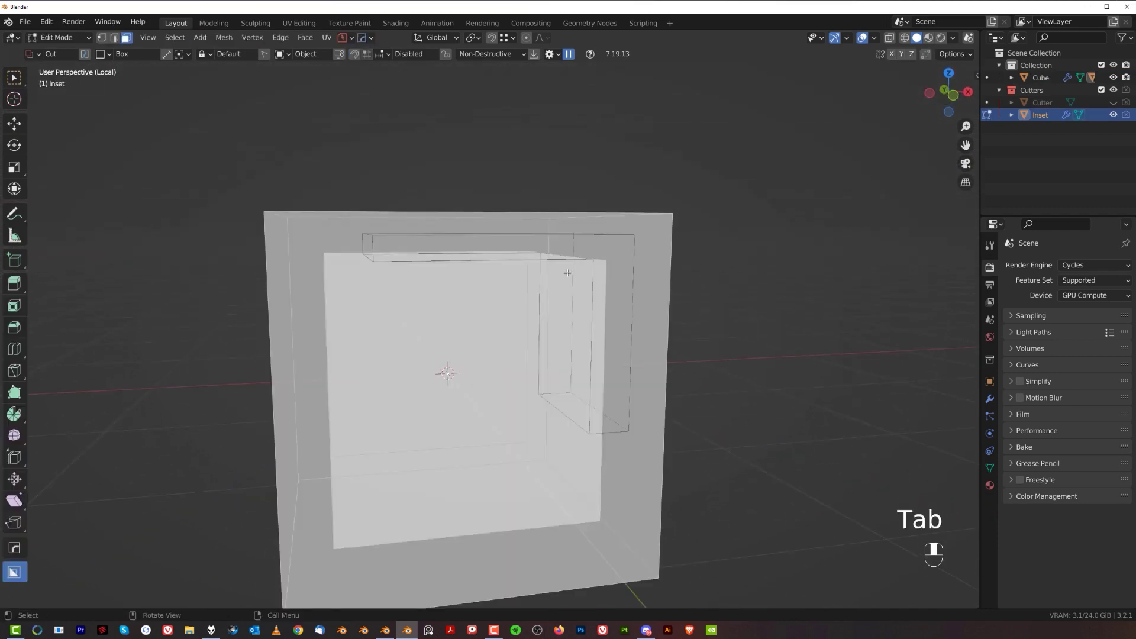
{"action": "middle_click_drag", "start_coordinate": [567, 273], "coordinate": [650, 290]}
{"action": "key", "text": "Tab"}
{"action": "key", "text": "ctrl+grave"}
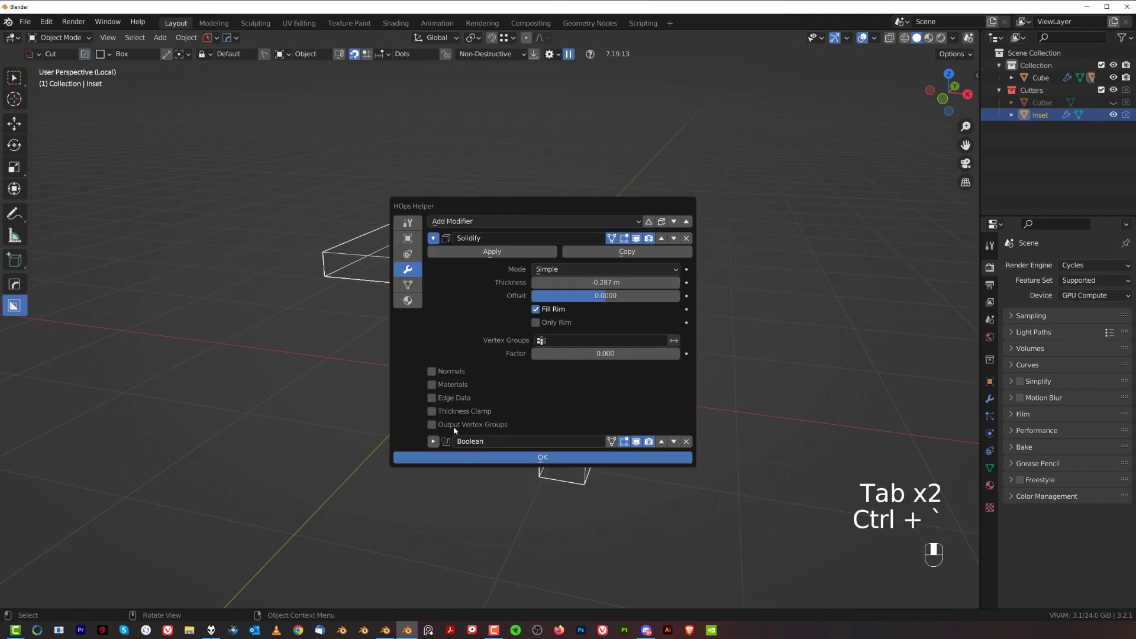
{"action": "left_click", "coordinate": [542, 457]}
{"action": "middle_click_drag", "start_coordinate": [545, 294], "coordinate": [433, 223]}
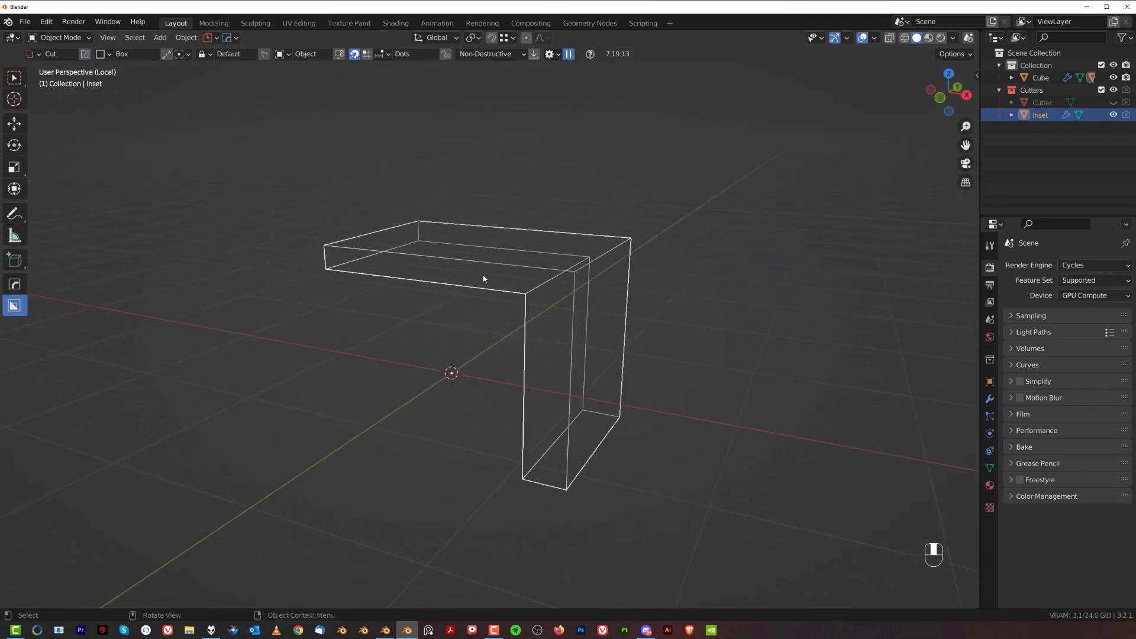
{"action": "middle_click_drag", "start_coordinate": [483, 278], "coordinate": [494, 246]}
{"action": "middle_click_drag", "start_coordinate": [626, 268], "coordinate": [482, 287]}
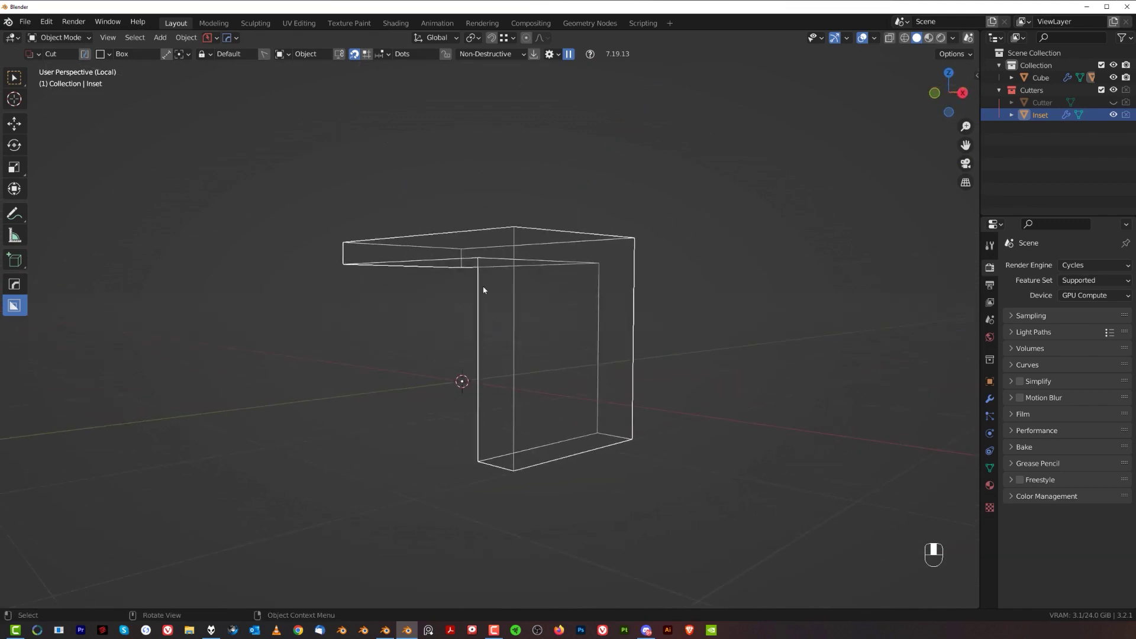
Leave local view and hide the Cutters collection, leaving the cube with its inset cut in view
{"action": "key", "text": "KP_Divide"}
{"action": "key", "text": "shift+2"}
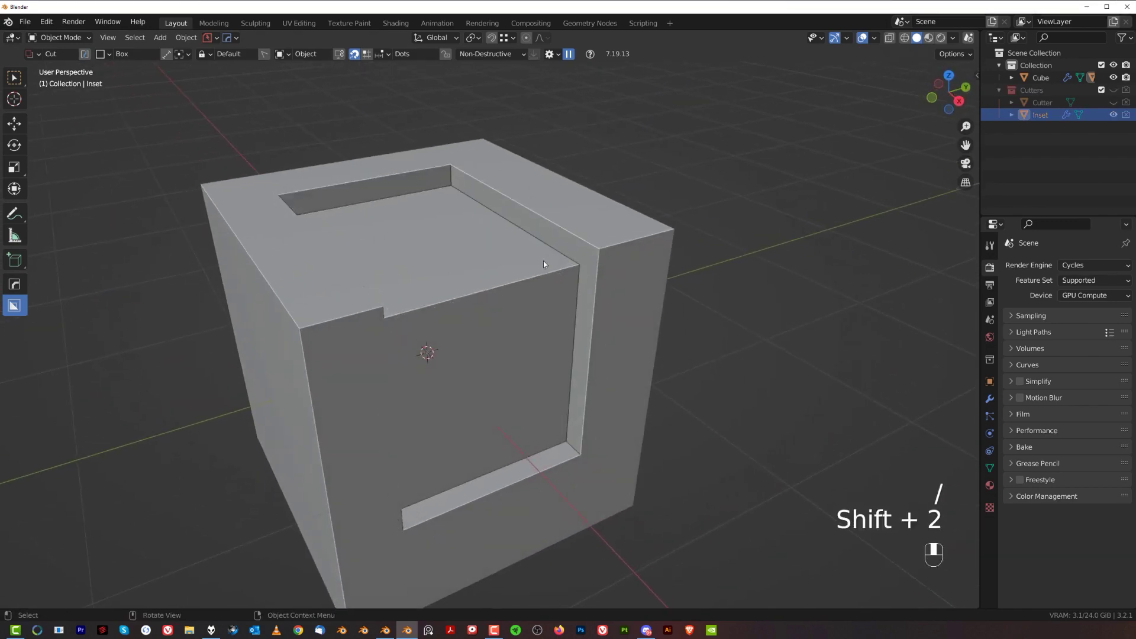
{"action": "mouse_move", "coordinate": [543, 260]}
{"action": "middle_mouse_down"}
{"action": "mouse_move", "coordinate": [526, 297]}
{"action": "mouse_move", "coordinate": [569, 240]}
{"action": "mouse_move", "coordinate": [523, 260]}
{"action": "mouse_move", "coordinate": [536, 245]}
{"action": "mouse_move", "coordinate": [502, 293]}
{"action": "mouse_move", "coordinate": [499, 258]}
{"action": "mouse_move", "coordinate": [499, 278]}
{"action": "mouse_move", "coordinate": [521, 287]}
{"action": "mouse_move", "coordinate": [495, 278]}
{"action": "mouse_move", "coordinate": [537, 251]}
{"action": "mouse_move", "coordinate": [536, 262]}
{"action": "middle_mouse_up"}
{"action": "middle_click_drag", "start_coordinate": [588, 222], "coordinate": [531, 264], "text": "shift"}
{"action": "scroll", "coordinate": [531, 264], "scroll_direction": "up", "scroll_amount": 1}
{"action": "key", "text": "/"}
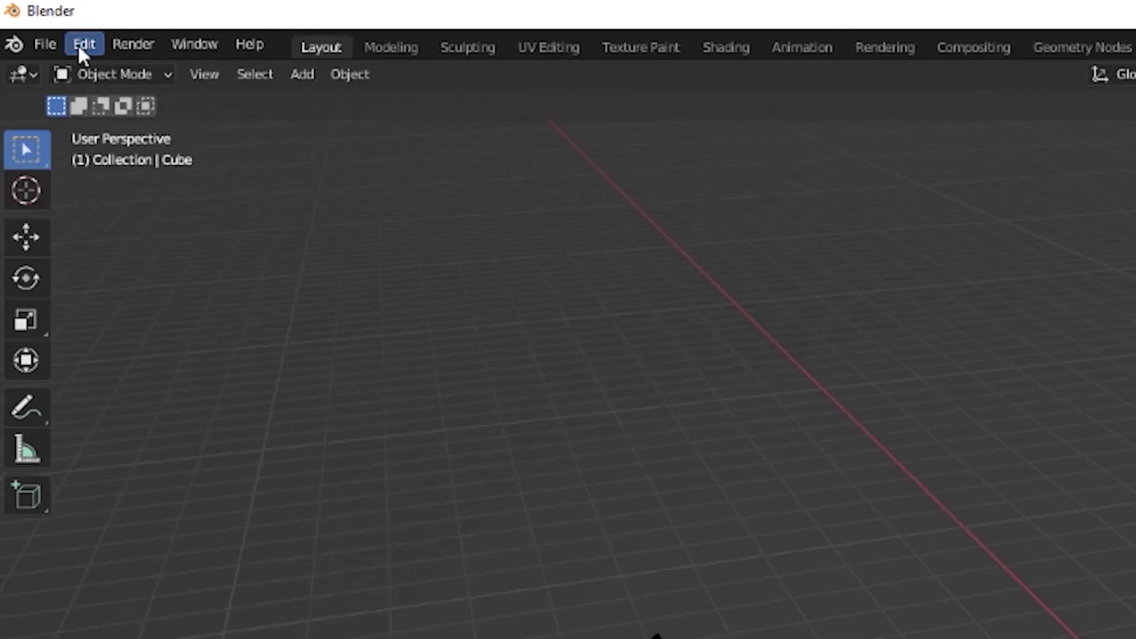
{"action": "left_click", "coordinate": [79, 44]}
{"action": "left_click", "coordinate": [201, 378]}
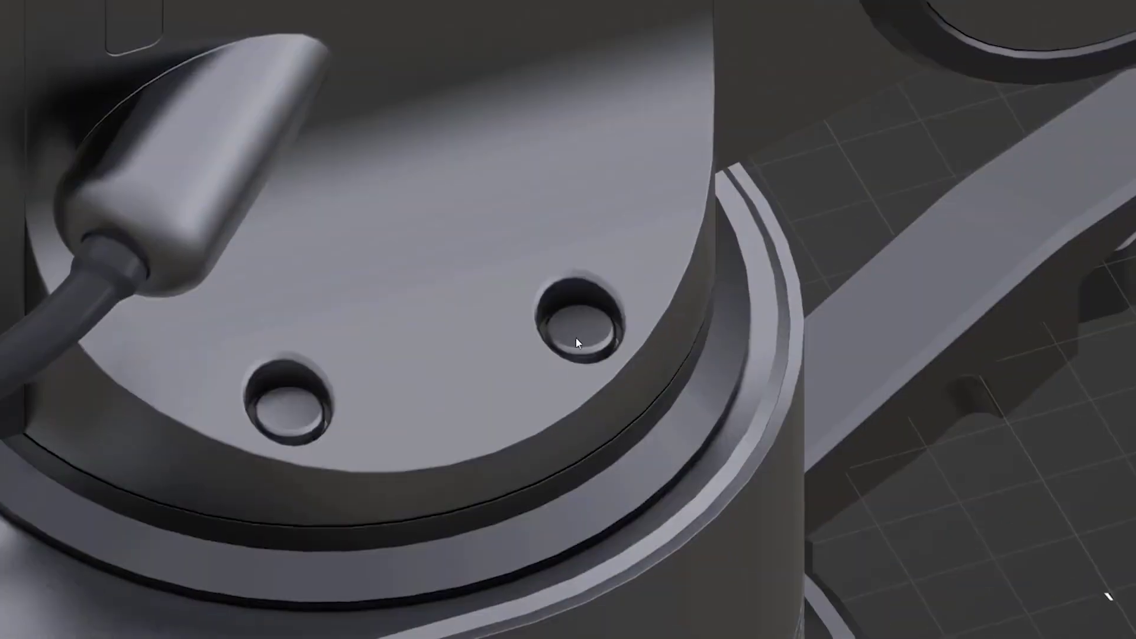
{"action": "key", "text": "Tab"}
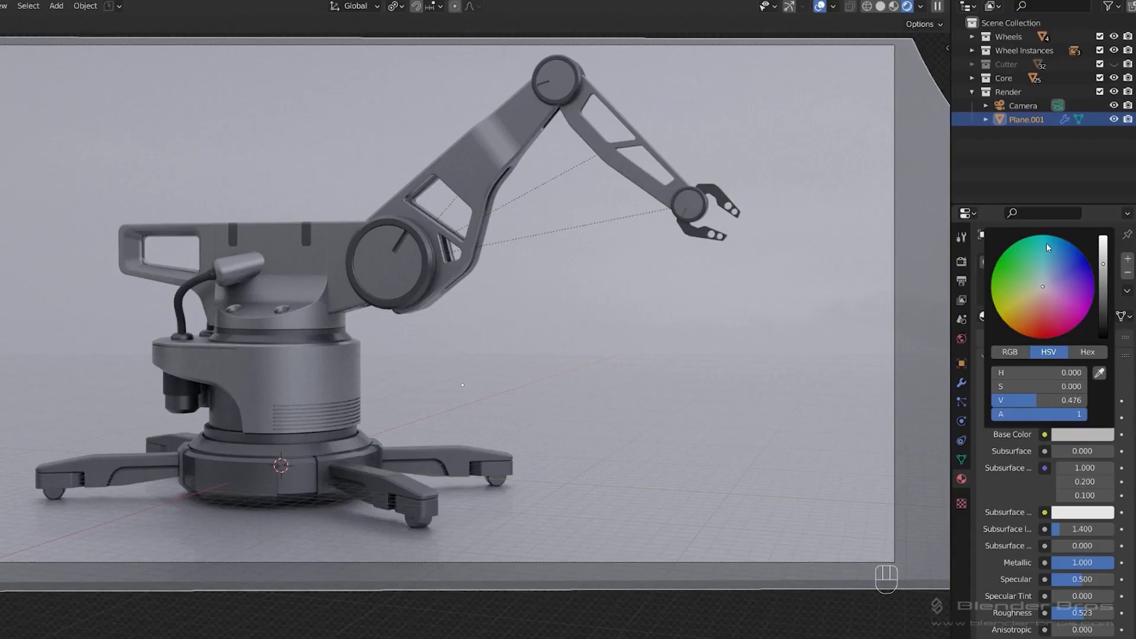
{"action": "left_click", "coordinate": [1047, 246]}
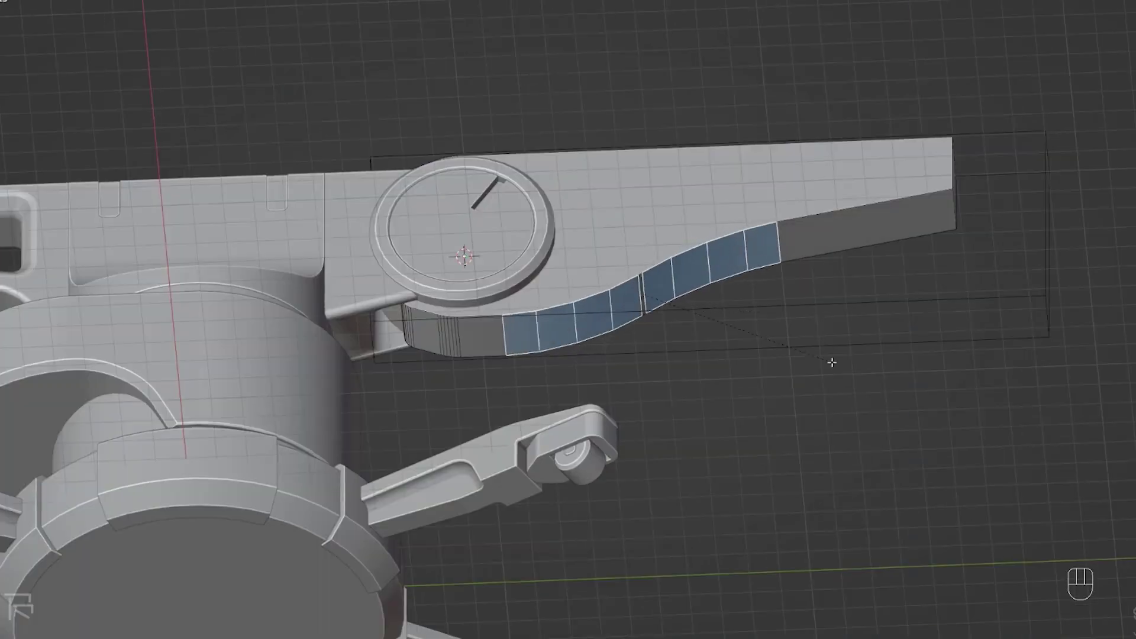
{"action": "left_click", "coordinate": [1019, 109]}
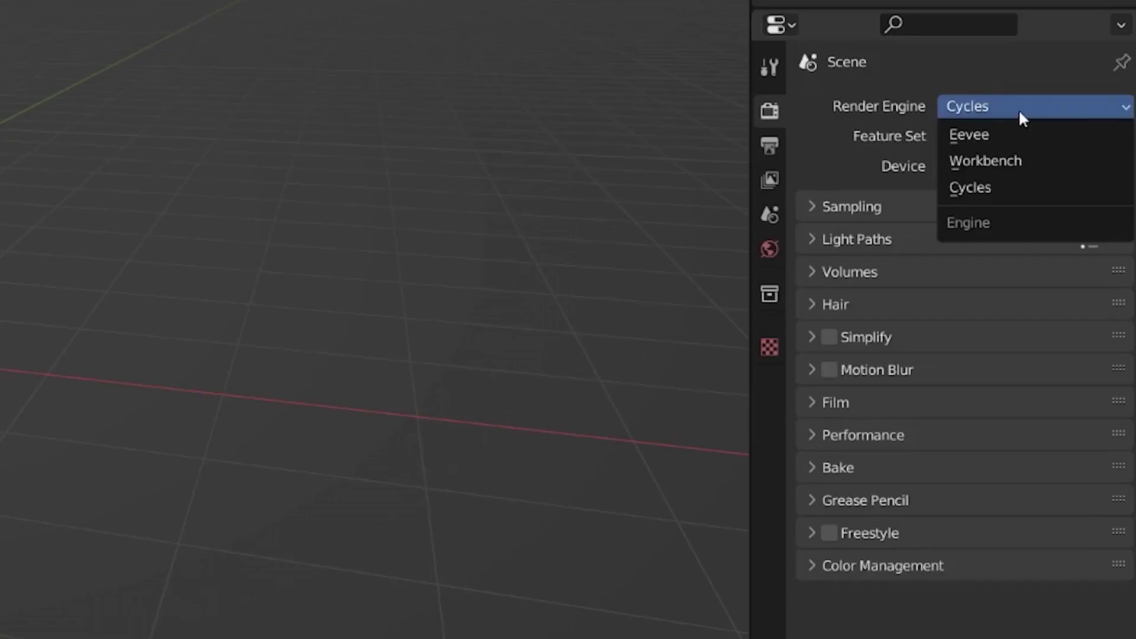
{"action": "left_click", "coordinate": [1020, 134]}
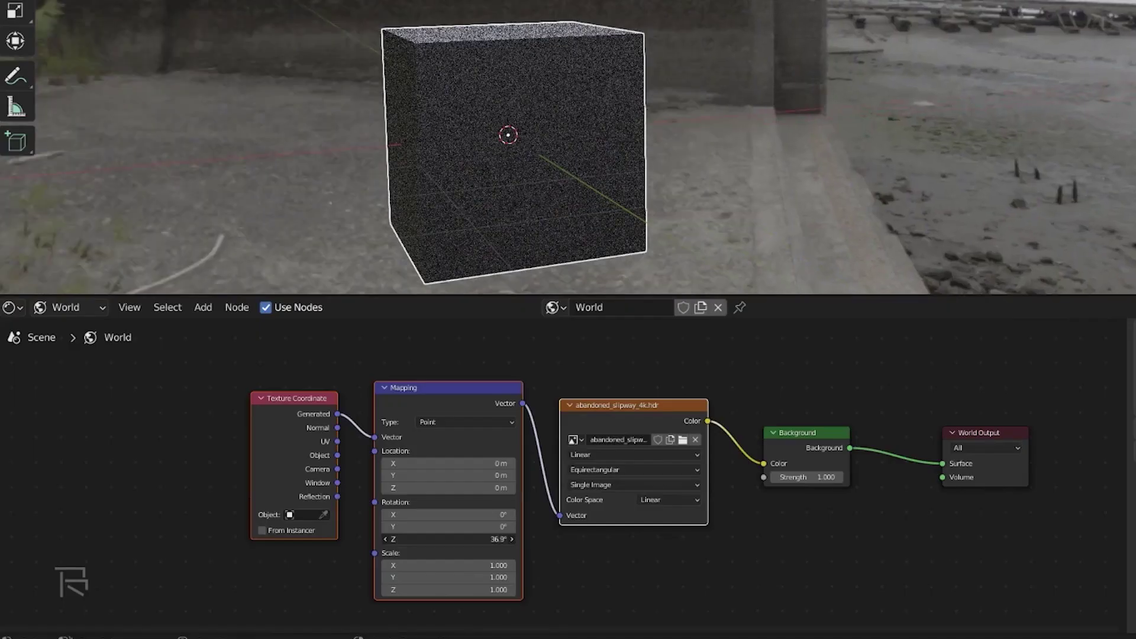
{"action": "left_click_drag", "start_coordinate": [448, 539], "coordinate": [473, 539]}
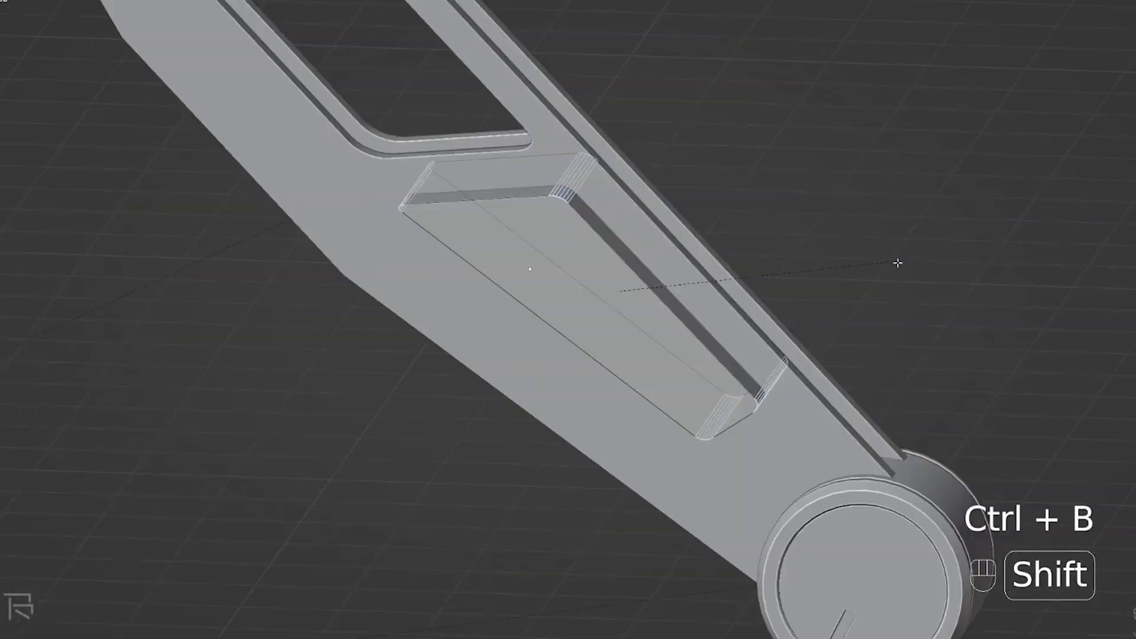
{"action": "key", "text": "Tab"}
{"action": "right_click", "coordinate": [566, 244]}
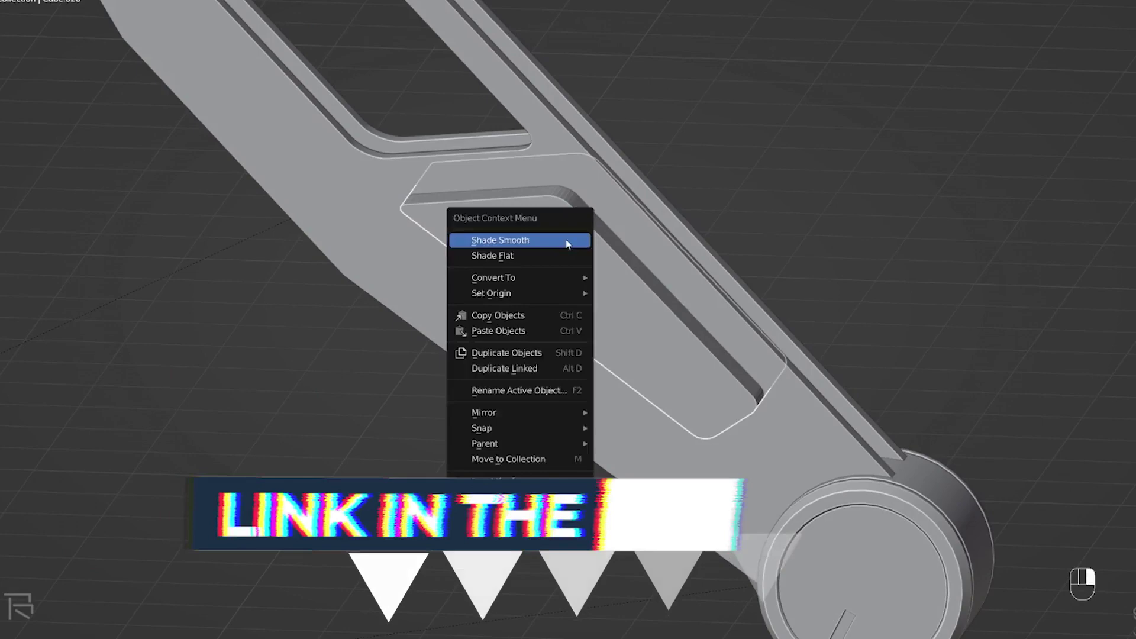
{"action": "left_click", "coordinate": [567, 244]}
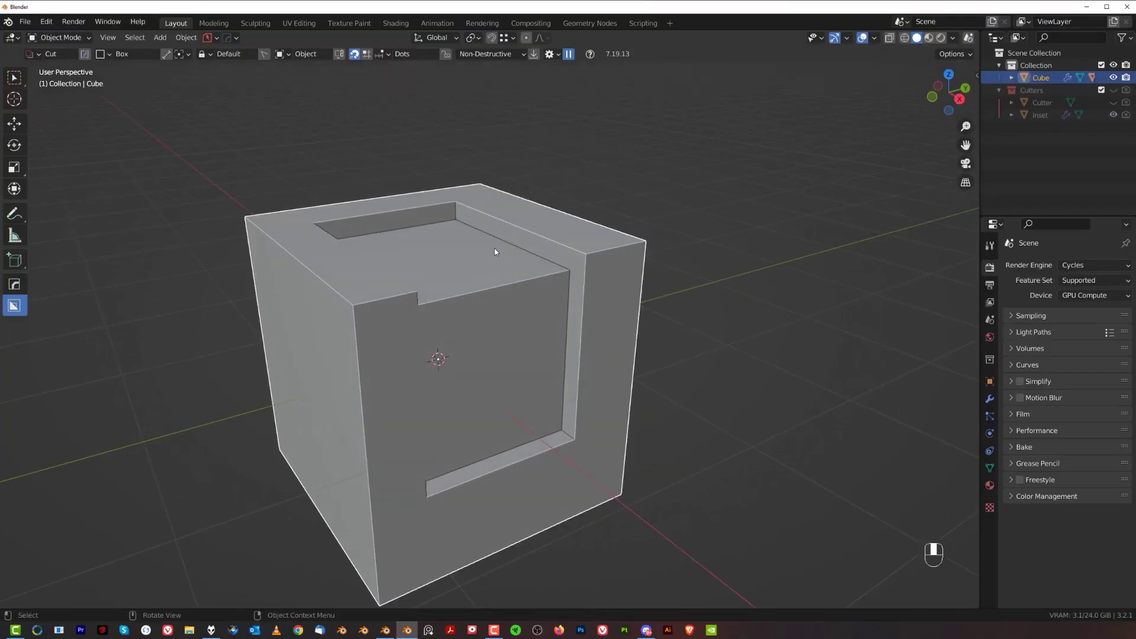
Run Face Extract on the cube in Boolean mode and extract the recessed top and front faces
{"action": "key", "text": "q"}
{"action": "mouse_move", "coordinate": [489, 304]}
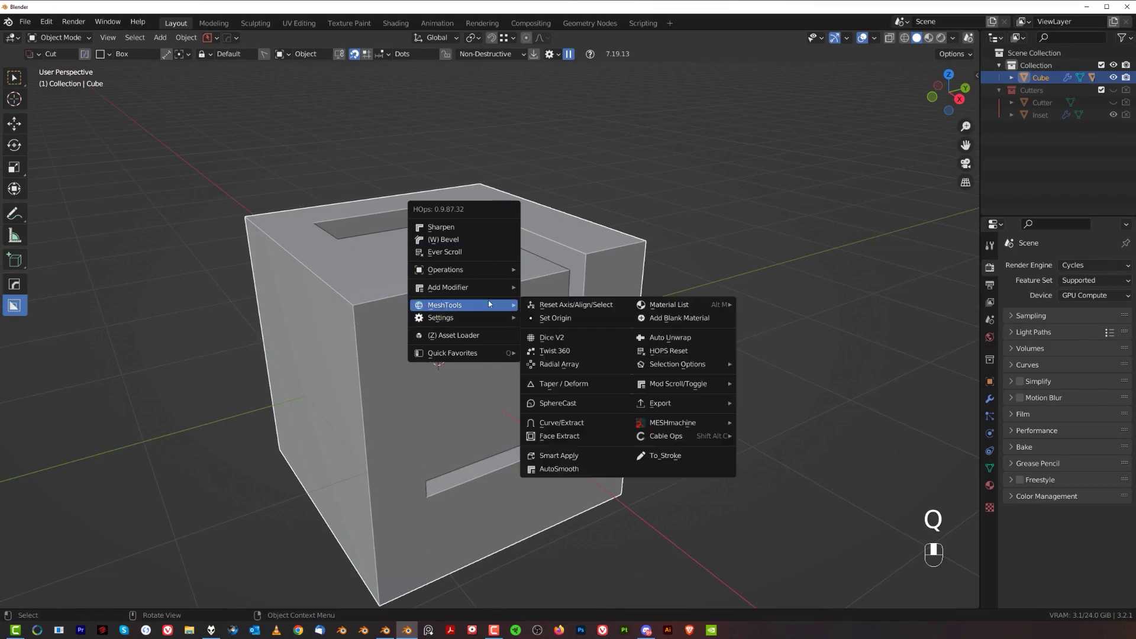
{"action": "left_click", "coordinate": [593, 436]}
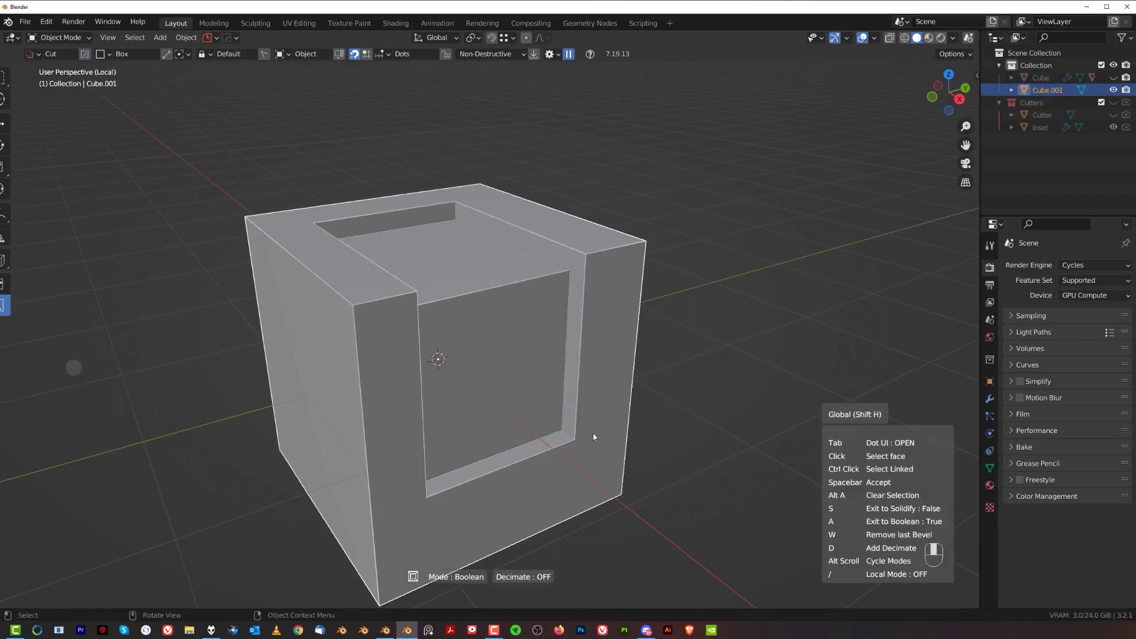
{"action": "mouse_move", "coordinate": [602, 307]}
{"action": "middle_mouse_down"}
{"action": "mouse_move", "coordinate": [587, 321]}
{"action": "mouse_move", "coordinate": [603, 294]}
{"action": "middle_mouse_up"}
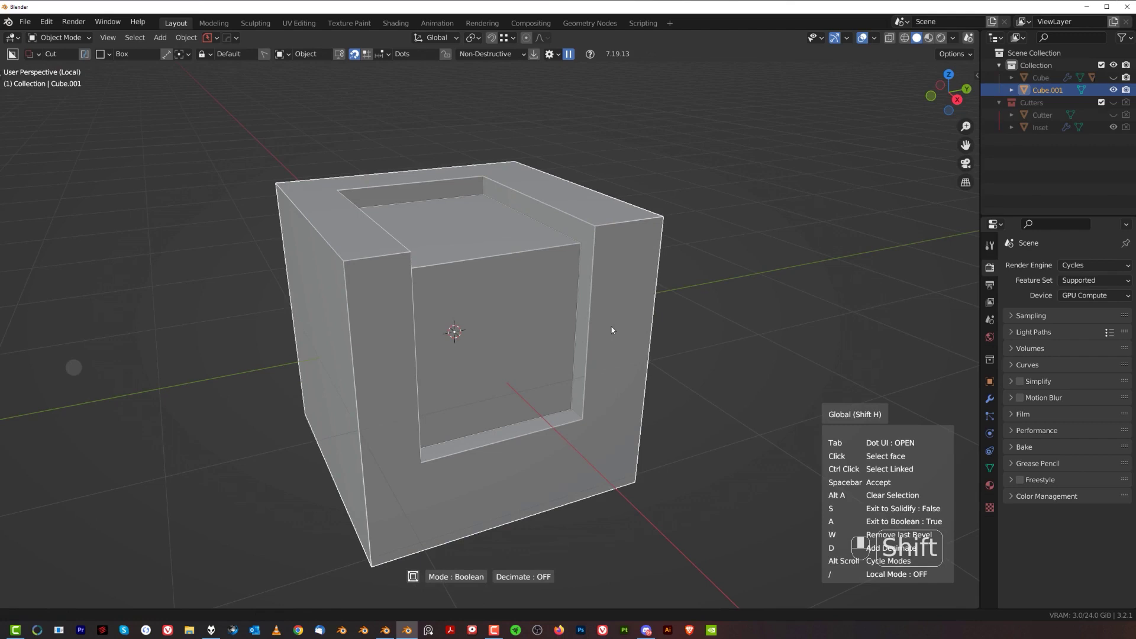
{"action": "middle_click_drag", "start_coordinate": [612, 329], "coordinate": [619, 326], "text": "shift"}
{"action": "middle_click_drag", "start_coordinate": [545, 343], "coordinate": [599, 300]}
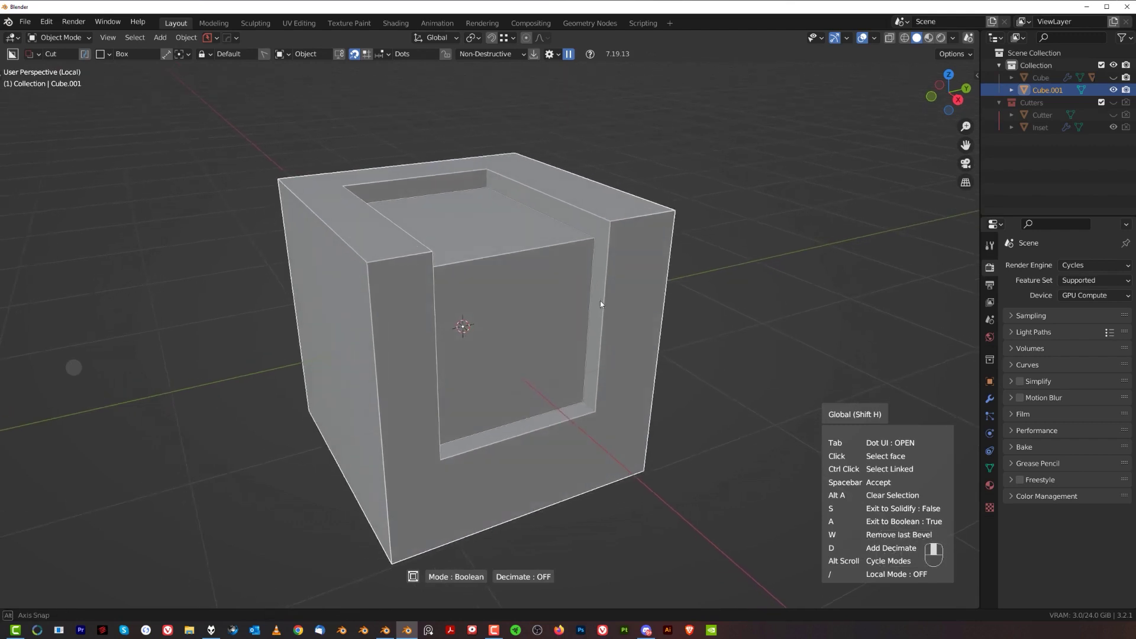
{"action": "middle_click_drag", "start_coordinate": [560, 340], "coordinate": [592, 320], "text": "shift"}
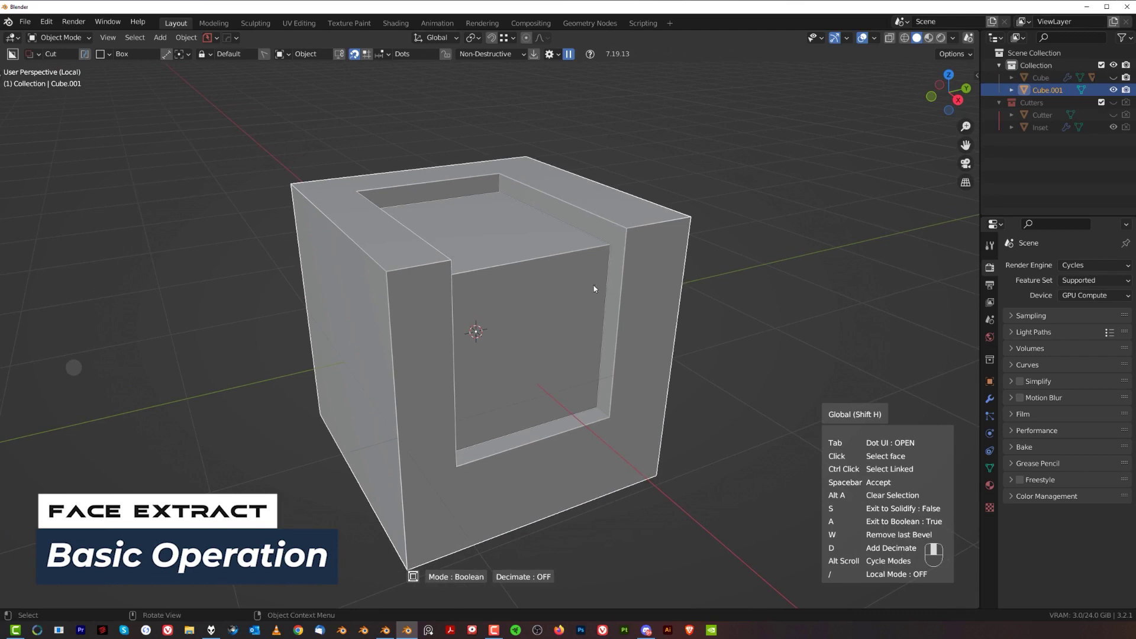
{"action": "left_click", "coordinate": [499, 243]}
{"action": "mouse_move", "coordinate": [537, 298]}
{"action": "middle_mouse_down"}
{"action": "mouse_move", "coordinate": [556, 333]}
{"action": "mouse_move", "coordinate": [547, 305]}
{"action": "middle_mouse_up"}
{"action": "left_click", "coordinate": [545, 305], "text": "shift"}
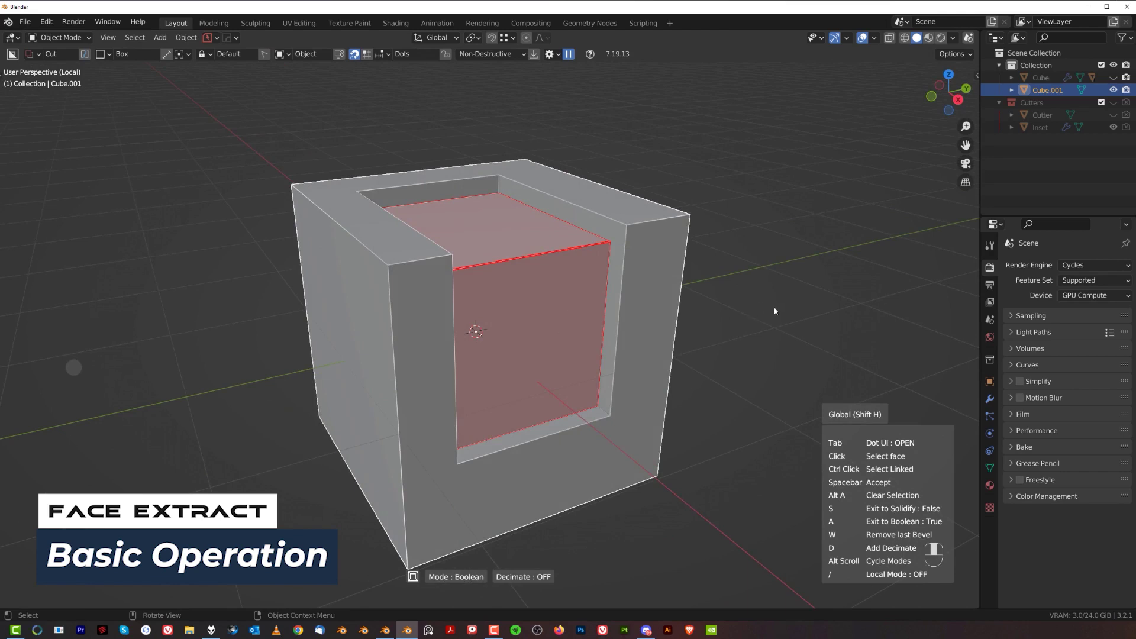
{"action": "key", "text": "space"}
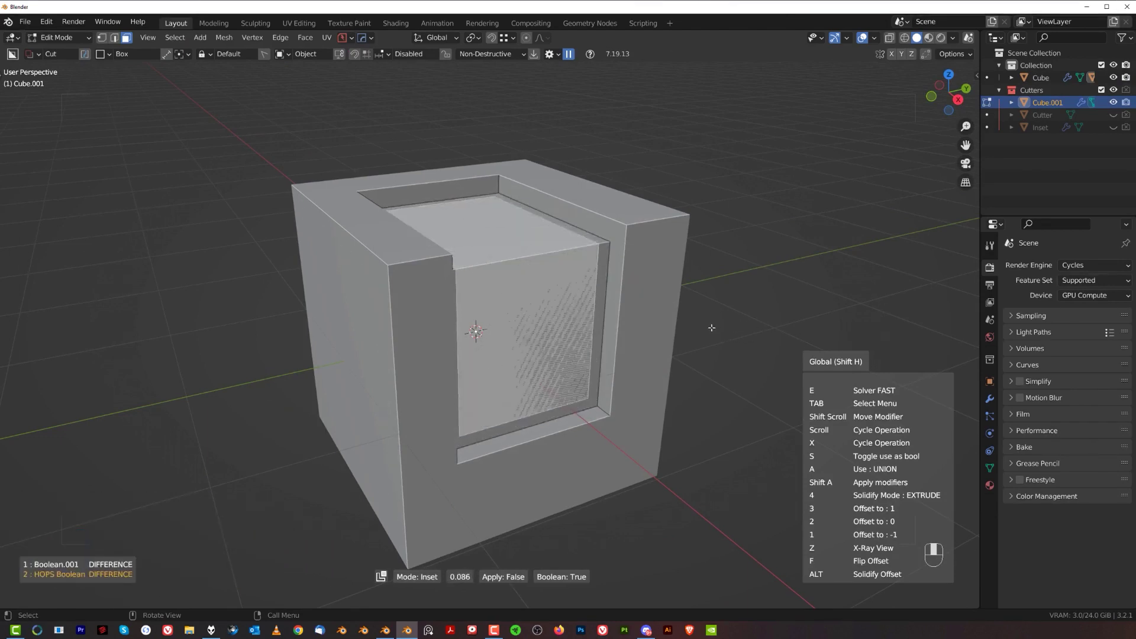
Extrude the extracted faces outward beyond the cube and set the boolean operation to Union
{"action": "scroll", "coordinate": [709, 325], "scroll_direction": "down", "scroll_amount": 1}
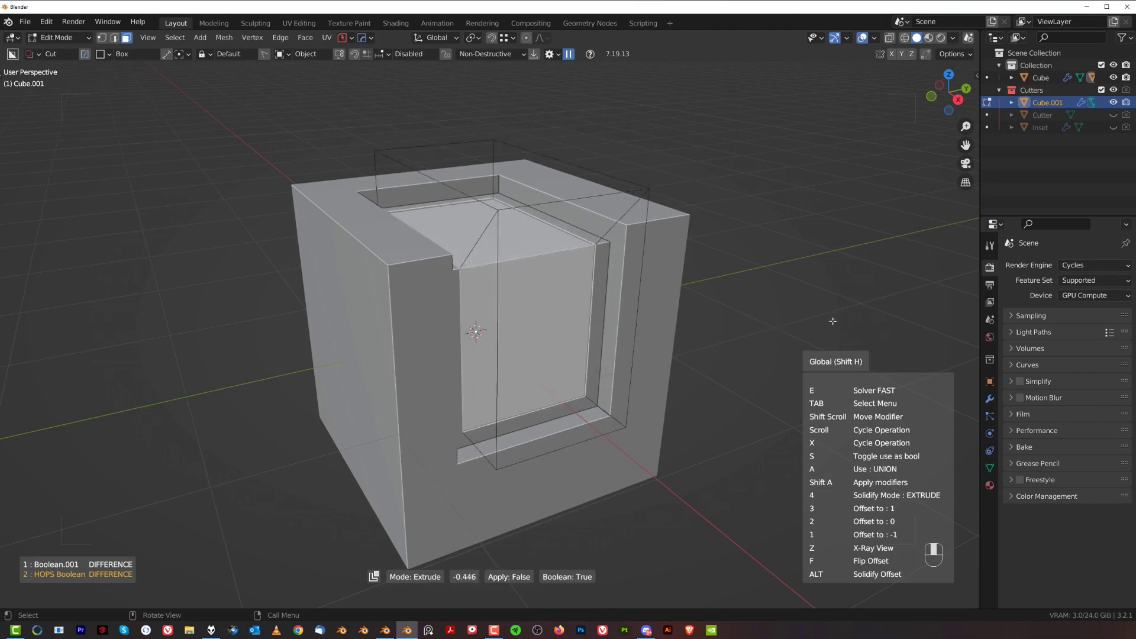
{"action": "key", "text": "a"}
{"action": "left_click", "coordinate": [852, 304]}
Isolate the extruded boolean object in local view and expose its base mesh for editing
{"action": "key", "text": "Tab"}
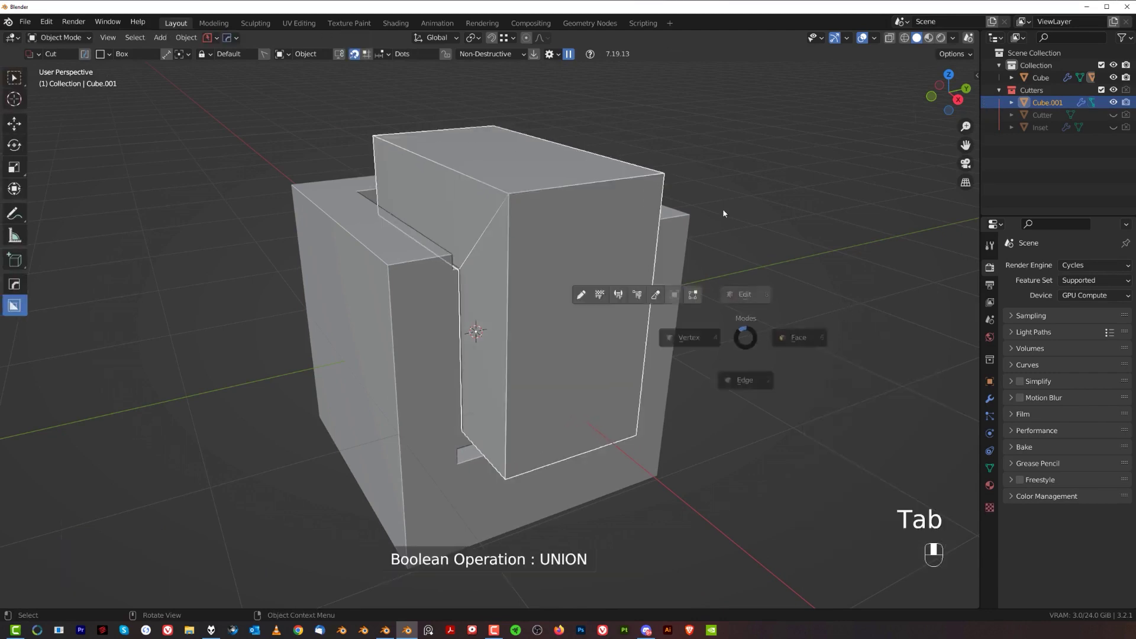
{"action": "scroll", "coordinate": [669, 271], "scroll_direction": "down", "scroll_amount": 4}
{"action": "scroll", "coordinate": [669, 272], "scroll_direction": "up", "scroll_amount": 2}
{"action": "middle_click_drag", "start_coordinate": [577, 312], "coordinate": [585, 281]}
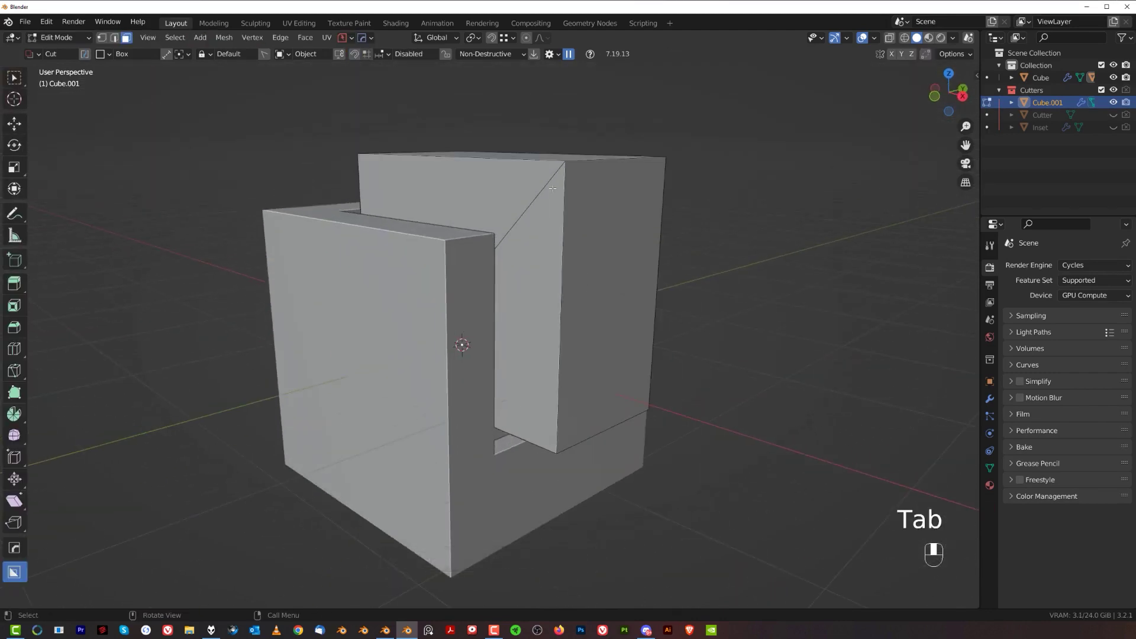
{"action": "key", "text": "slash"}
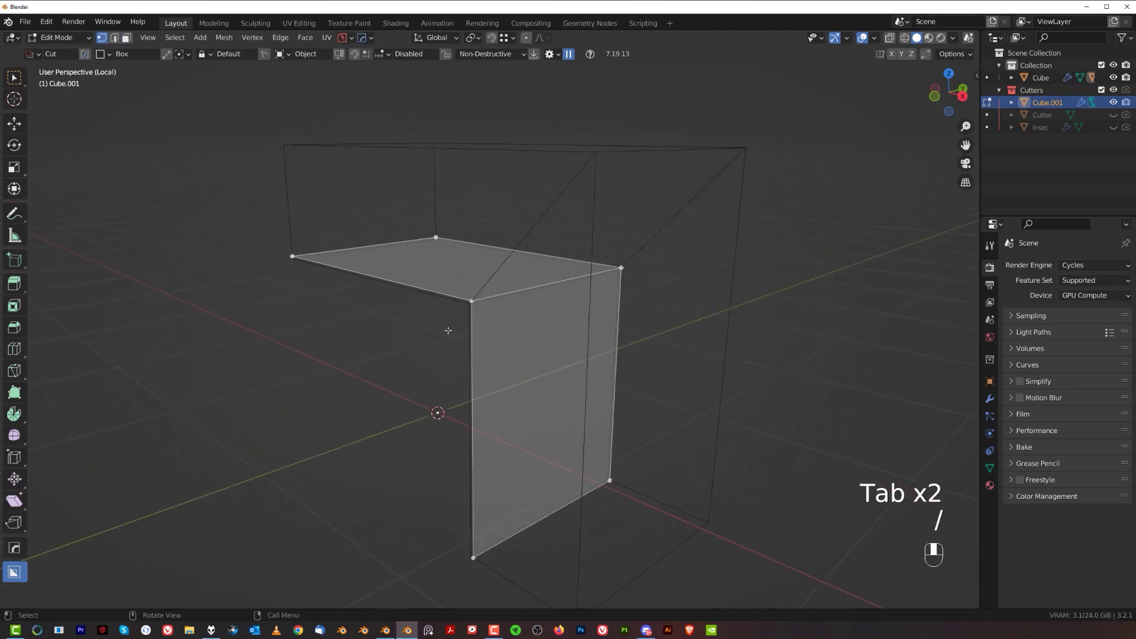
{"action": "middle_click_drag", "start_coordinate": [429, 312], "coordinate": [589, 317]}
Round the edge shared by the object's two base faces with a wide multi-segment bevel and leave local view
{"action": "key", "text": "Tab"}
{"action": "left_click", "coordinate": [533, 329]}
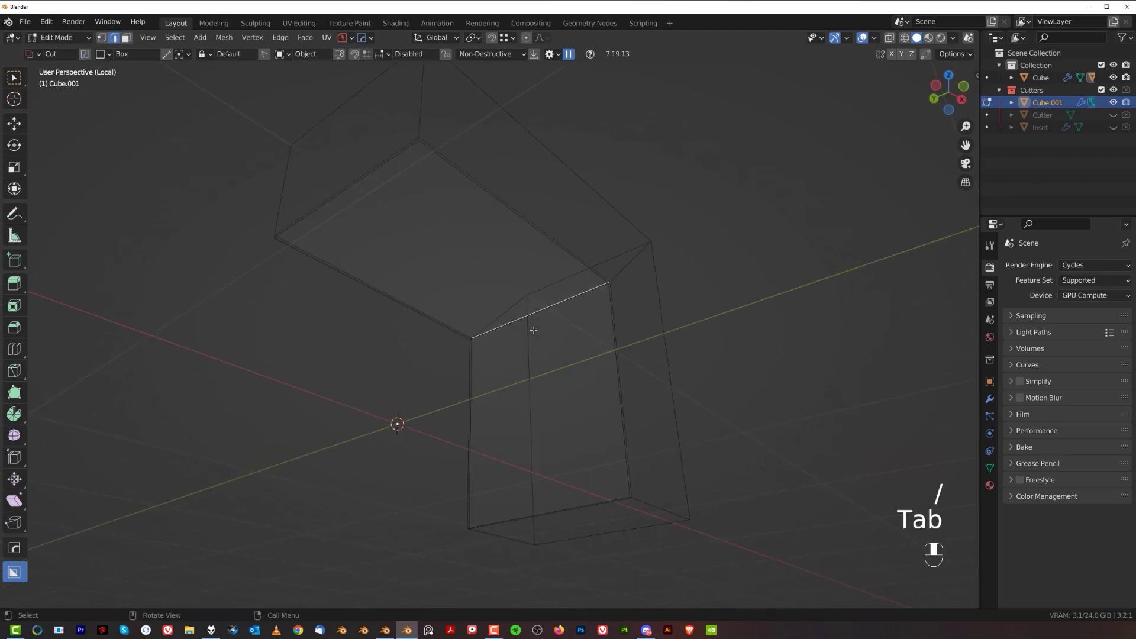
{"action": "key", "text": "ctrl+b"}
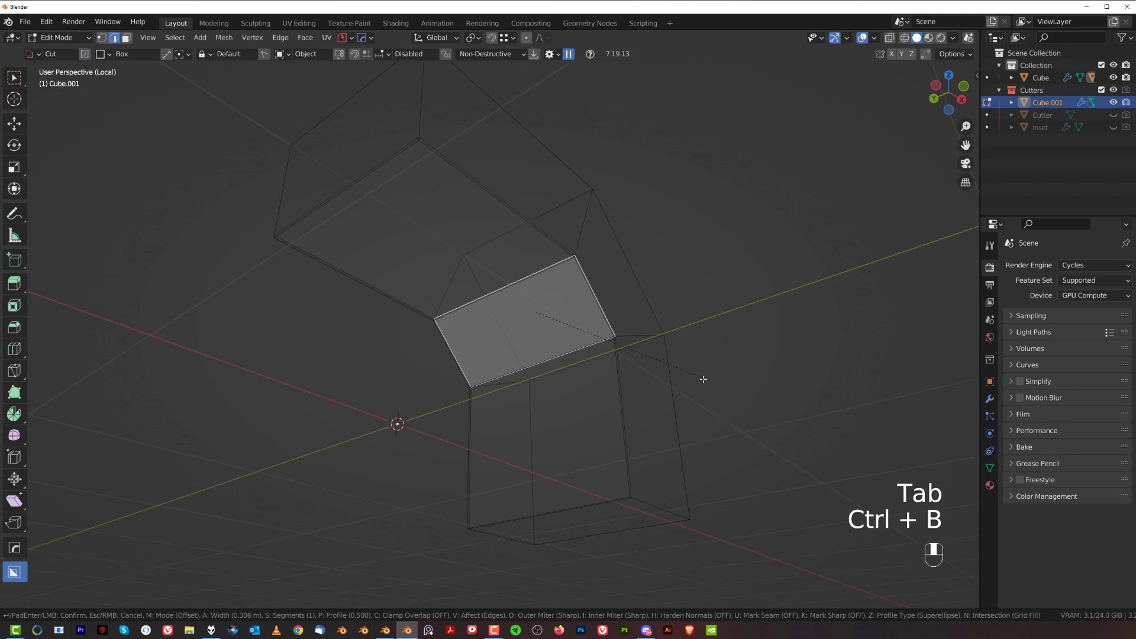
{"action": "scroll", "coordinate": [728, 381], "scroll_direction": "up", "scroll_amount": 10}
{"action": "left_click", "coordinate": [720, 383]}
{"action": "key", "text": "Tab"}
{"action": "key", "text": "slash"}
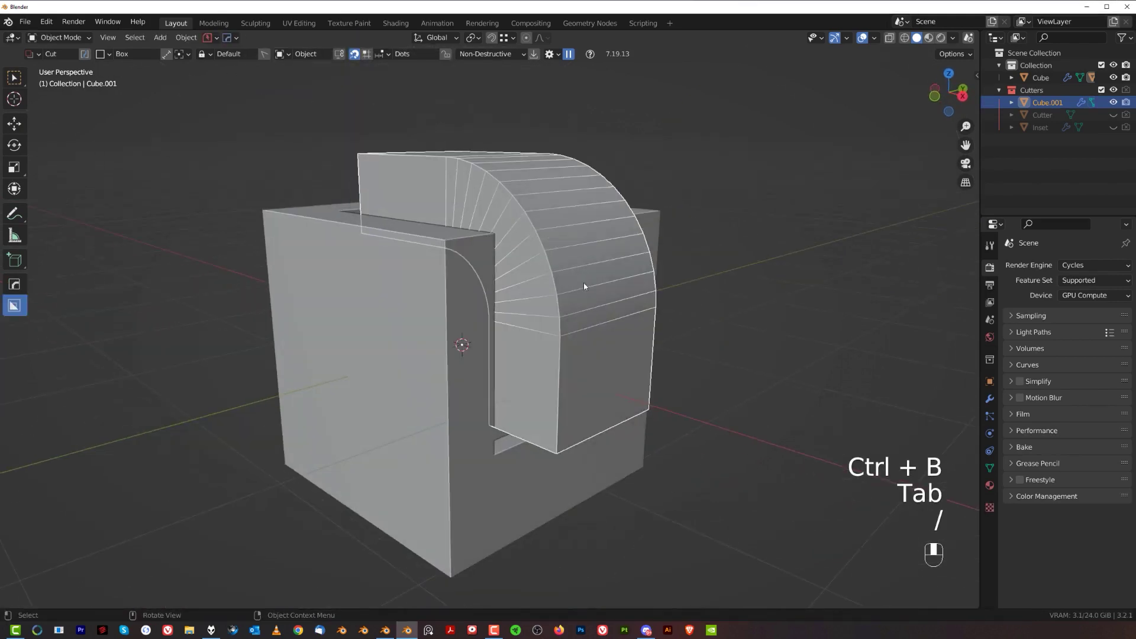
Hide the Cutters collection and select the main cube with its rounded union block
{"action": "key", "text": "shift+2"}
{"action": "middle_click_drag", "start_coordinate": [584, 282], "coordinate": [507, 251]}
{"action": "scroll", "coordinate": [503, 251], "scroll_direction": "up", "scroll_amount": 2}
{"action": "middle_click_drag", "start_coordinate": [498, 249], "coordinate": [497, 261]}
{"action": "left_click", "coordinate": [457, 201]}
{"action": "scroll", "coordinate": [509, 273], "scroll_direction": "up", "scroll_amount": 1}
{"action": "middle_click_drag", "start_coordinate": [458, 205], "coordinate": [642, 455], "text": "shift"}
{"action": "key", "text": "Tab"}
{"action": "scroll", "coordinate": [527, 367], "scroll_direction": "up", "scroll_amount": 3}
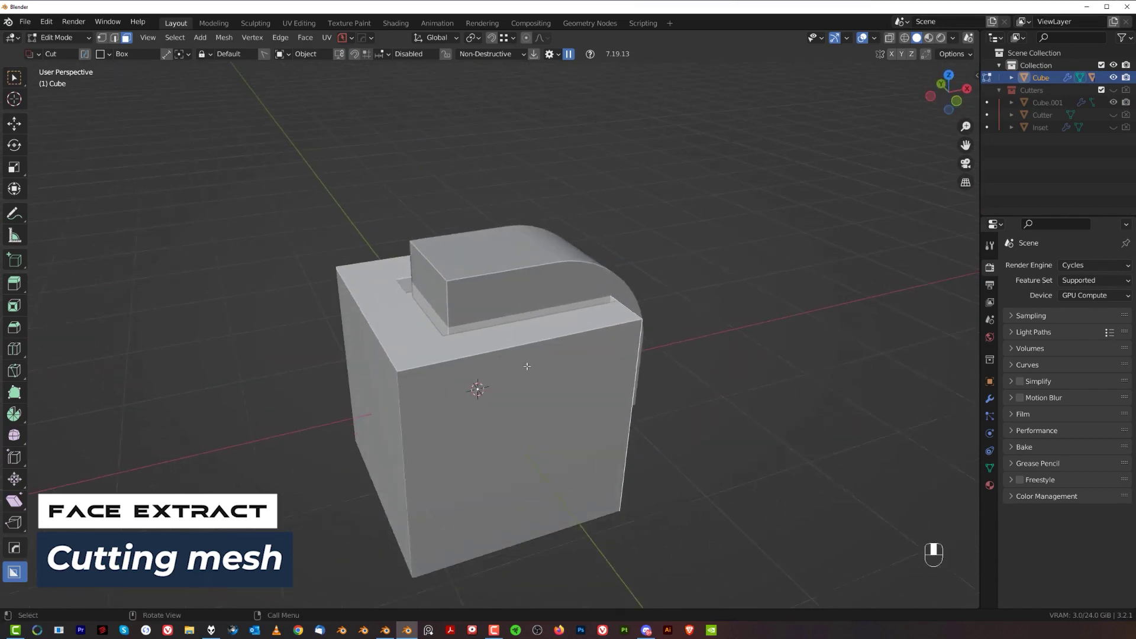
{"action": "key", "text": "Tab"}
{"action": "middle_click_drag", "start_coordinate": [520, 257], "coordinate": [507, 278]}
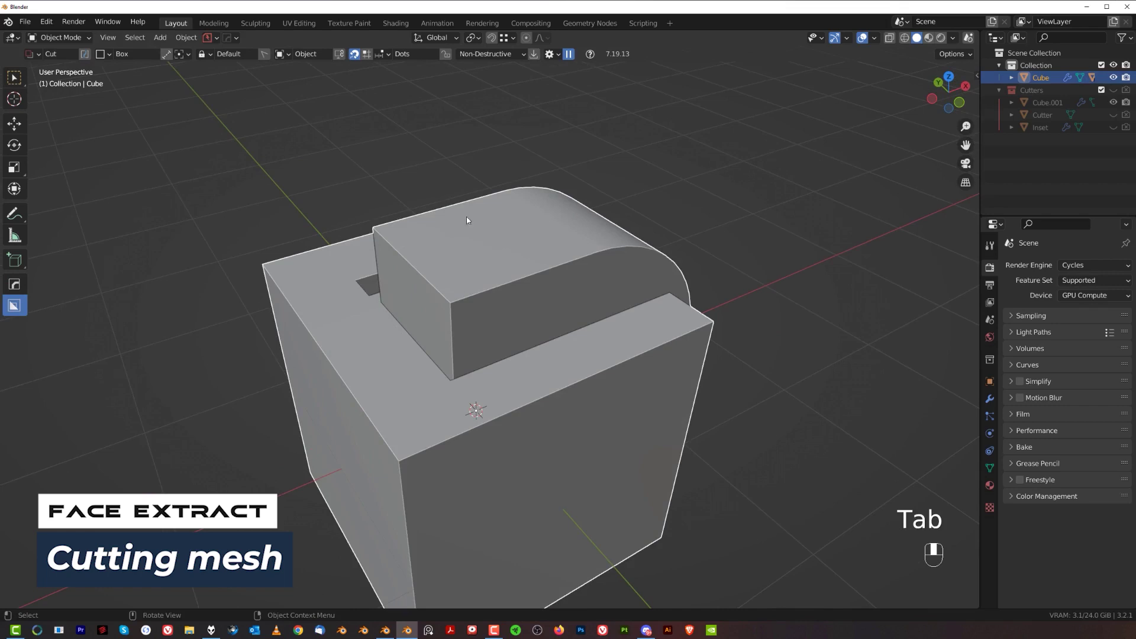
{"action": "middle_click_drag", "start_coordinate": [594, 301], "coordinate": [581, 300], "text": "shift"}
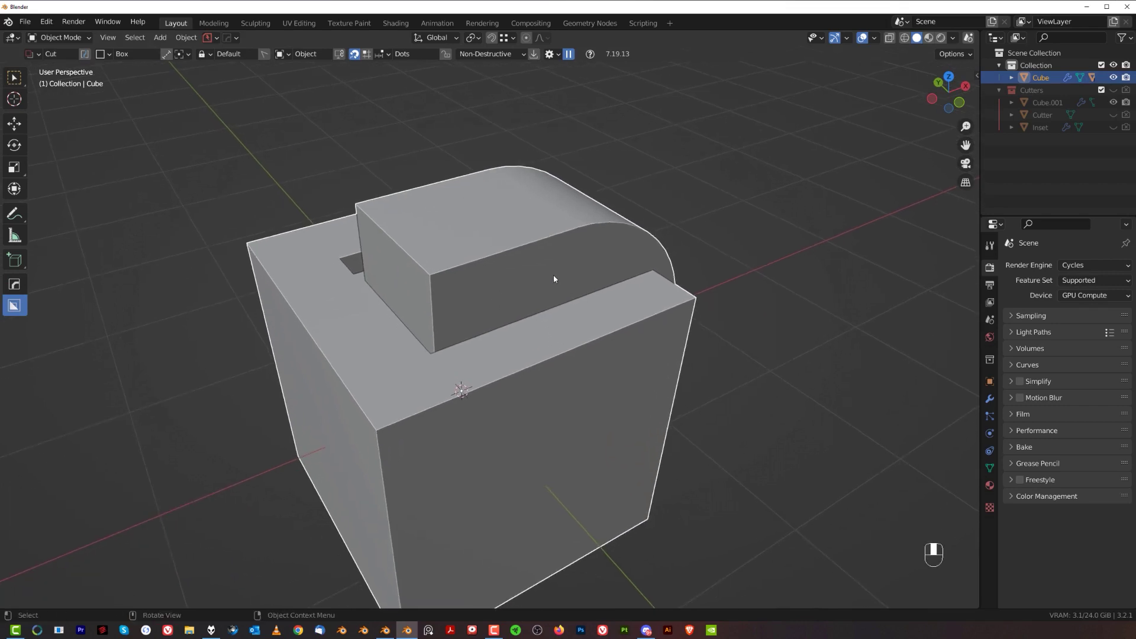
Run Face Extract on the cube in Boolean mode and extract the block's flat top face
{"action": "key", "text": "q"}
{"action": "mouse_move", "coordinate": [577, 264]}
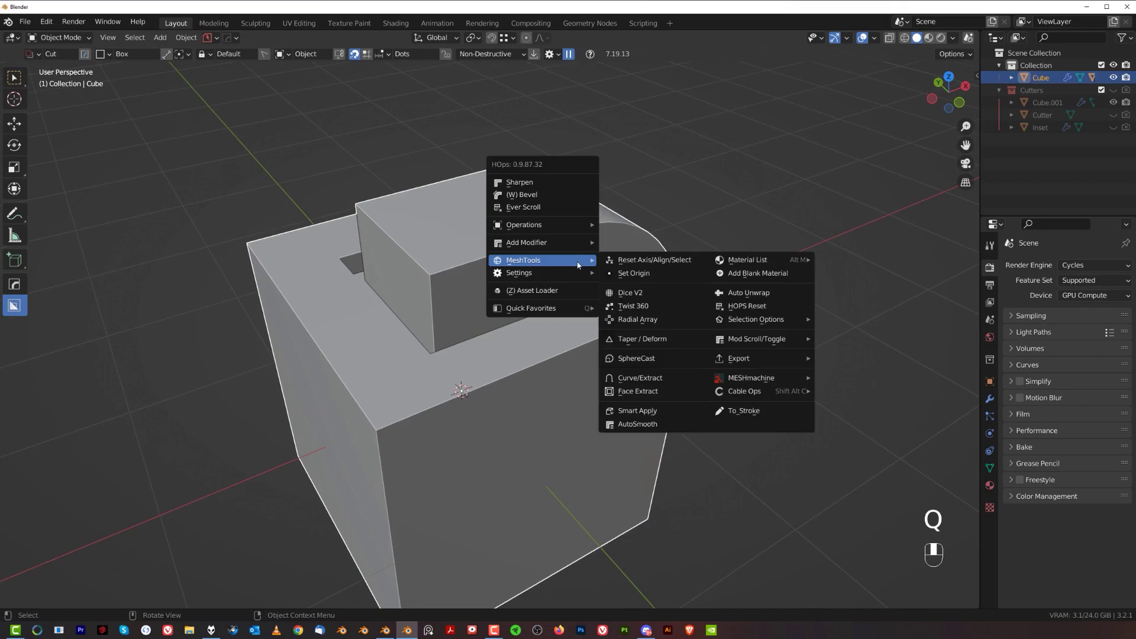
{"action": "left_click", "coordinate": [666, 394]}
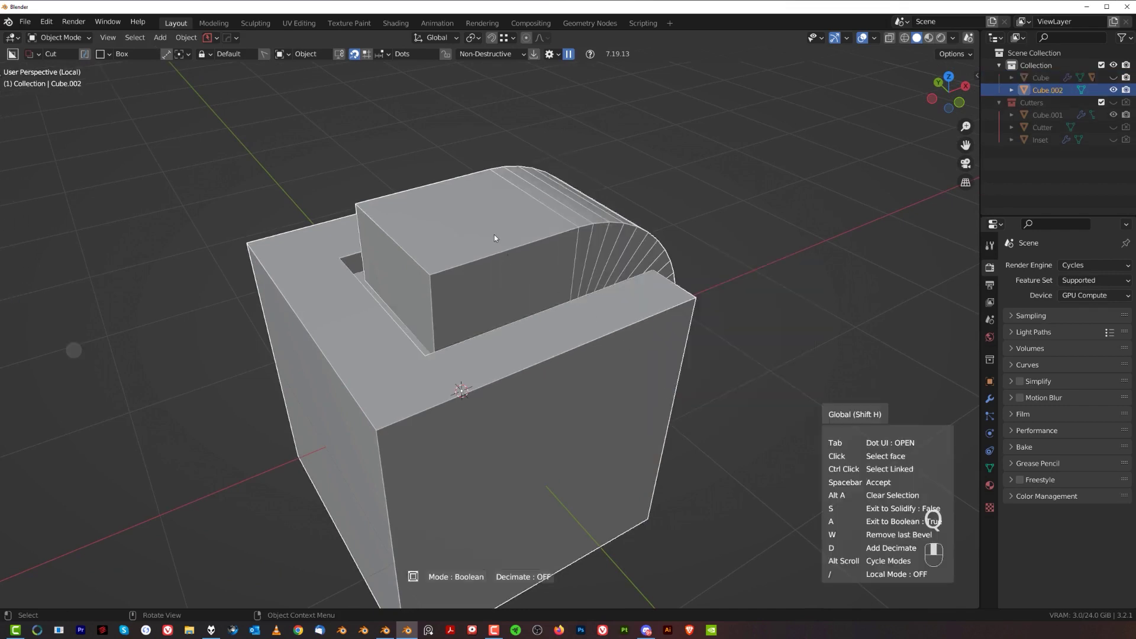
{"action": "left_click", "coordinate": [495, 238]}
{"action": "middle_click_drag", "start_coordinate": [516, 246], "coordinate": [609, 295], "text": "shift"}
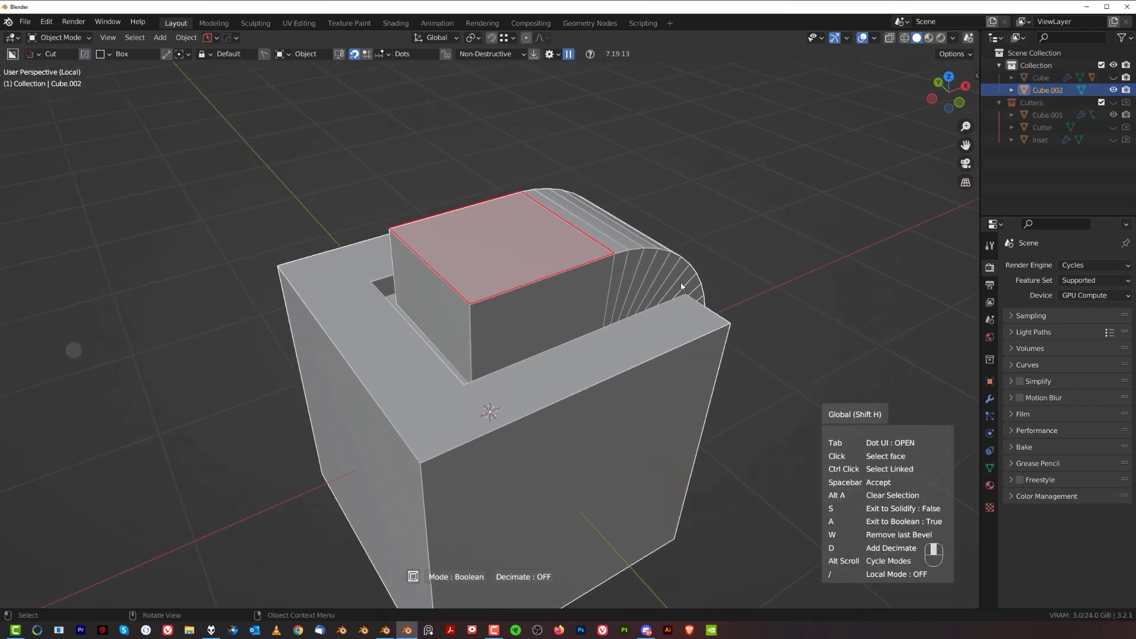
{"action": "key", "text": "space"}
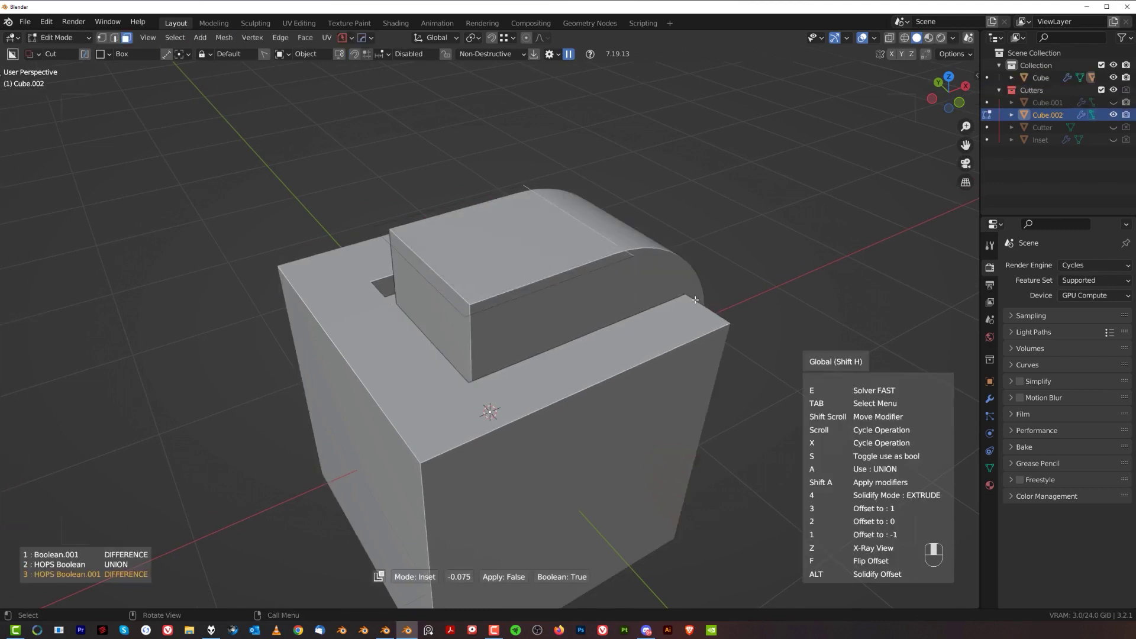
Extrude the extracted top face into a Difference cutter that lowers the block's flat section, and hide the Cutters collection
{"action": "scroll", "coordinate": [695, 299], "scroll_direction": "down", "scroll_amount": 1}
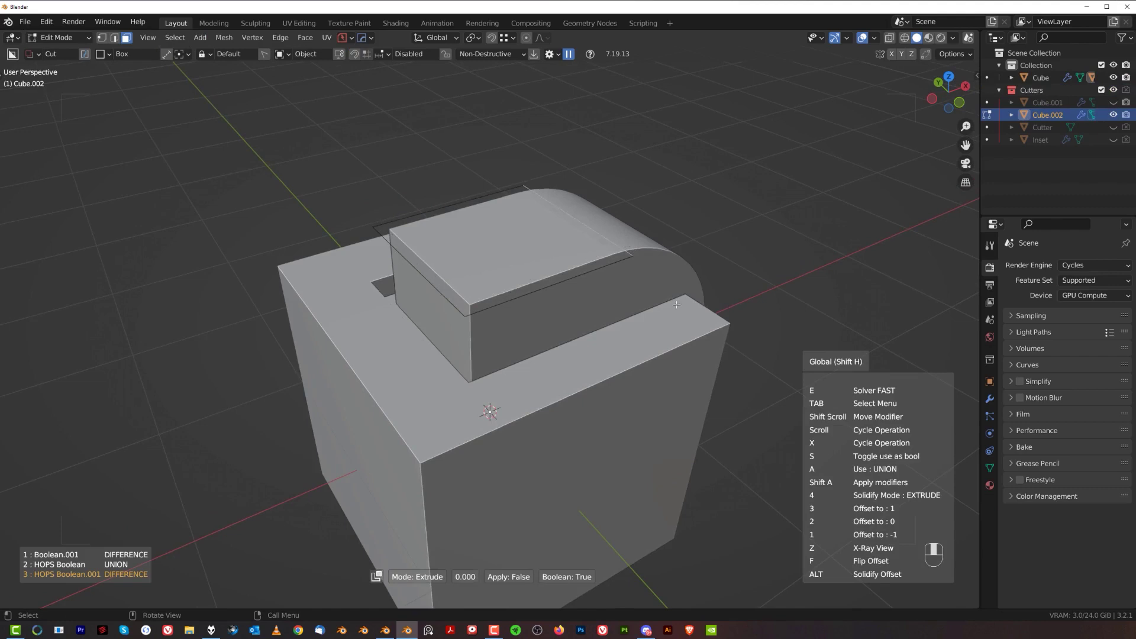
{"action": "left_click", "coordinate": [609, 321]}
{"action": "key", "text": "Tab"}
{"action": "middle_click_drag", "start_coordinate": [638, 300], "coordinate": [549, 291]}
{"action": "key", "text": "Tab"}
{"action": "key", "text": "shift+2"}
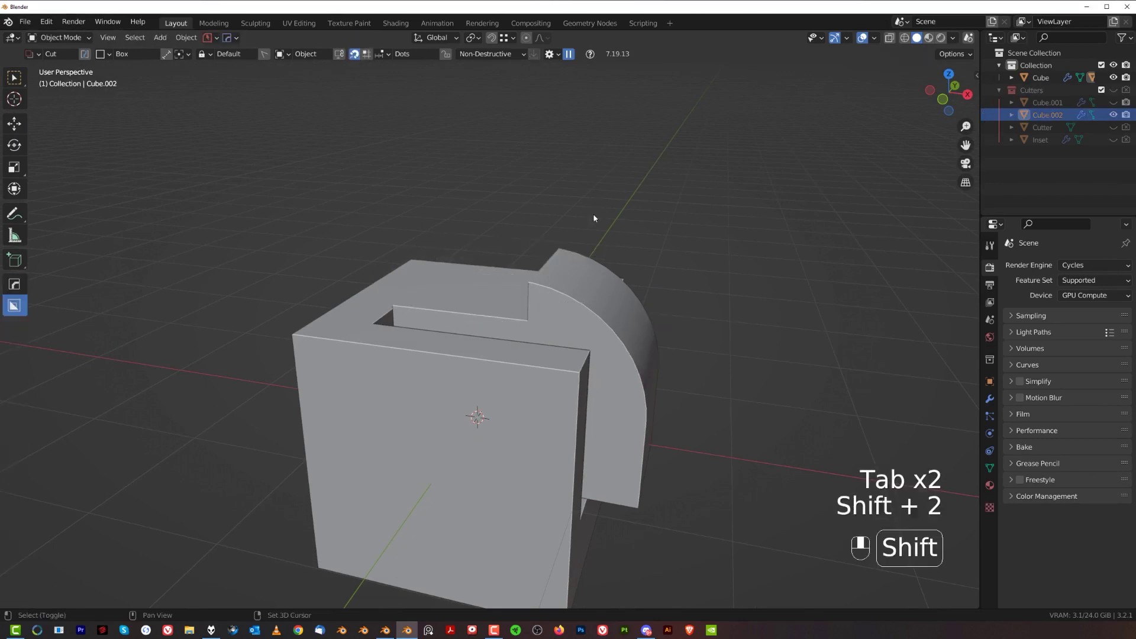
{"action": "middle_click_drag", "start_coordinate": [657, 254], "coordinate": [570, 312]}
{"action": "scroll", "coordinate": [567, 277], "scroll_direction": "up", "scroll_amount": 1}
{"action": "scroll", "coordinate": [569, 311], "scroll_direction": "up", "scroll_amount": 2}
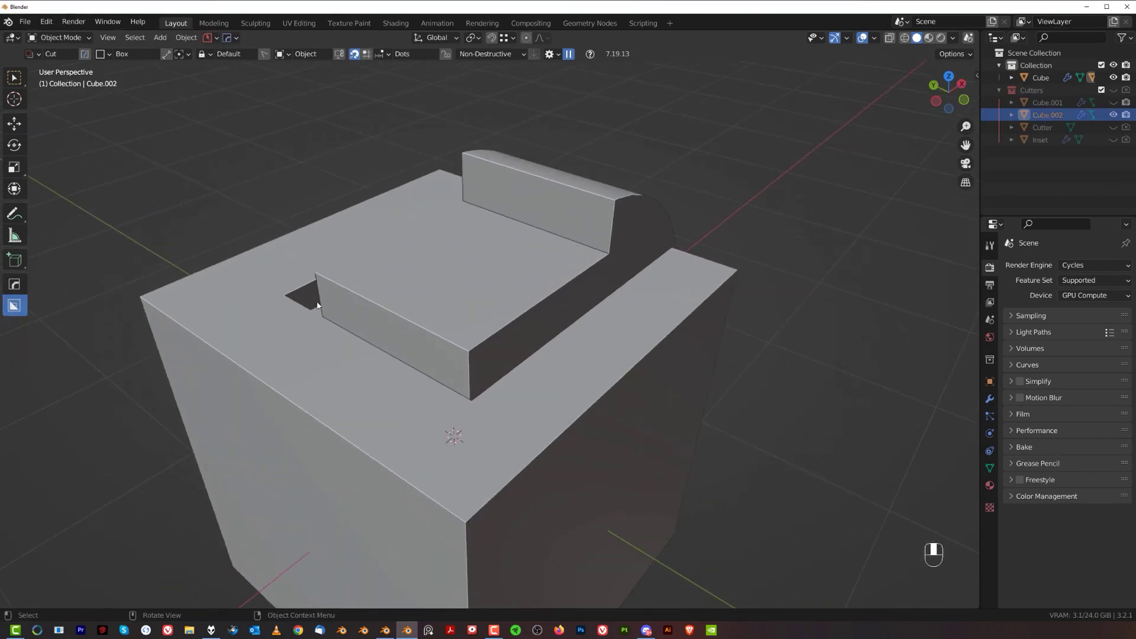
{"action": "scroll", "coordinate": [588, 294], "scroll_direction": "down", "scroll_amount": 4}
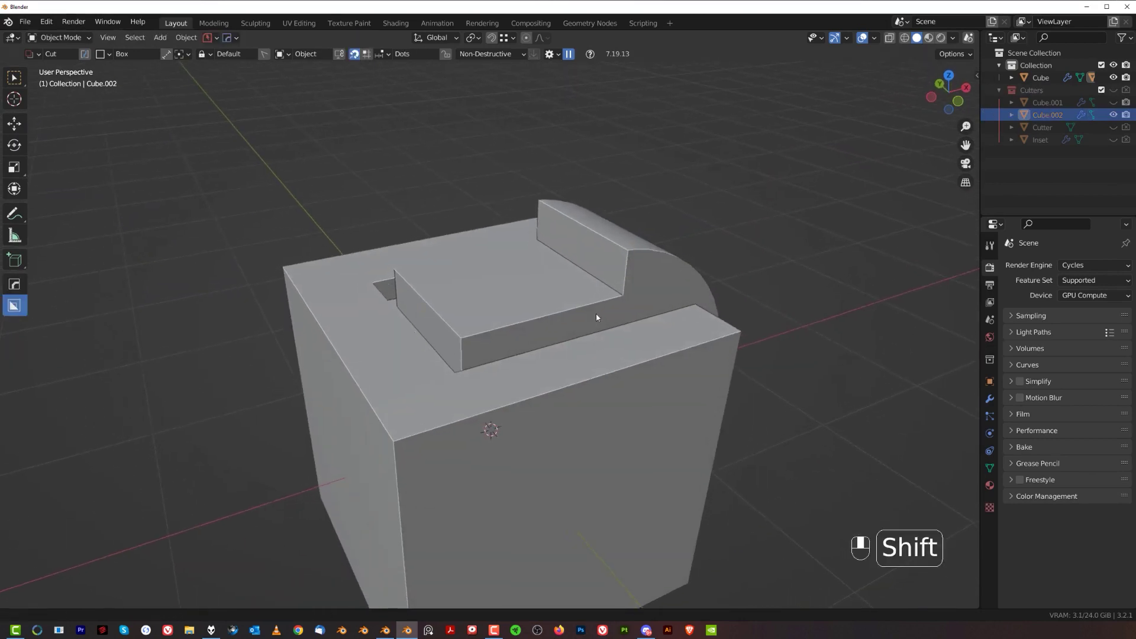
Apply the top-face cutter's modifier with Smart Apply
{"action": "middle_click_drag", "start_coordinate": [598, 319], "coordinate": [569, 274]}
{"action": "key", "text": "Tab"}
{"action": "key", "text": "Tab"}
{"action": "key", "text": "q"}
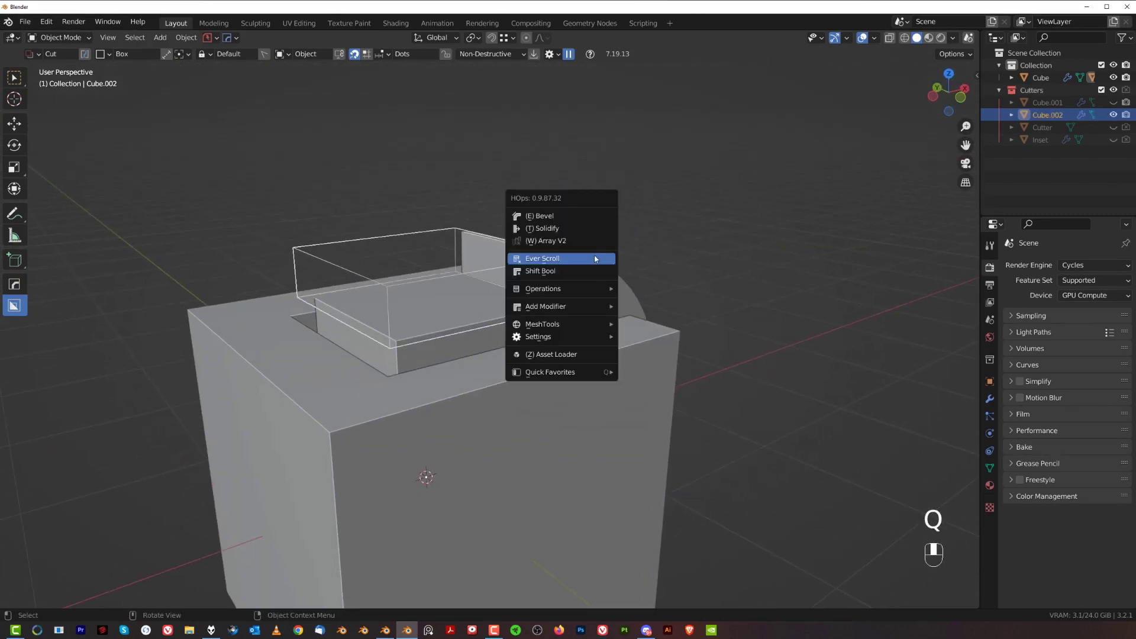
{"action": "mouse_move", "coordinate": [568, 286]}
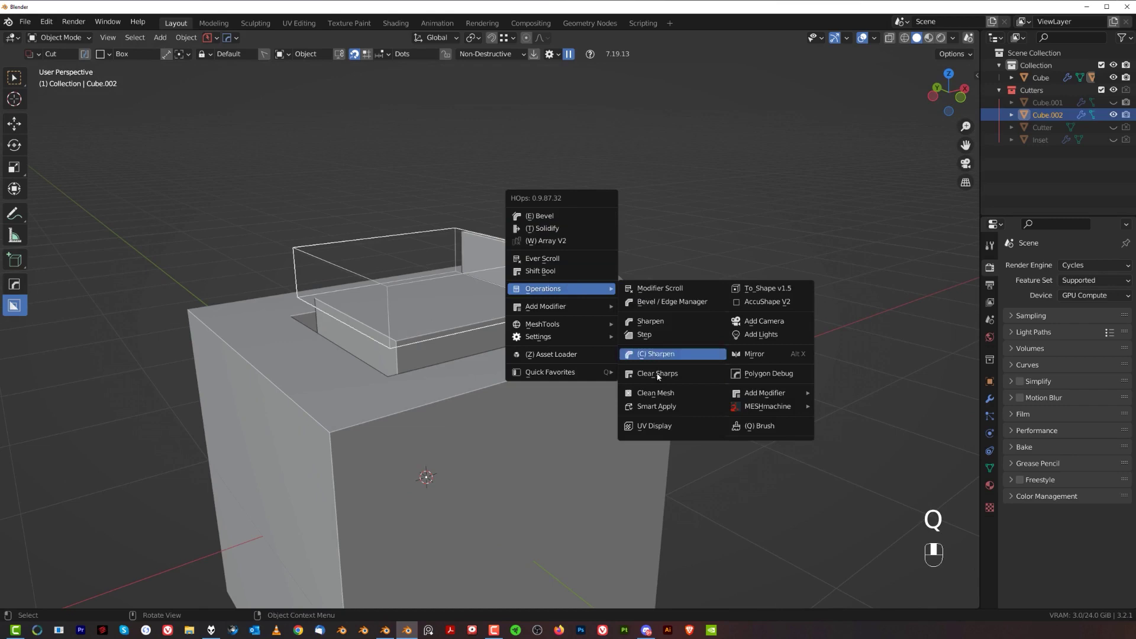
{"action": "left_click", "coordinate": [656, 406]}
Bevel the cutter's lower edge beside the curved block with 12 segments and hide the Cutters collection
{"action": "key", "text": "Tab"}
{"action": "key", "text": "ctrl+b"}
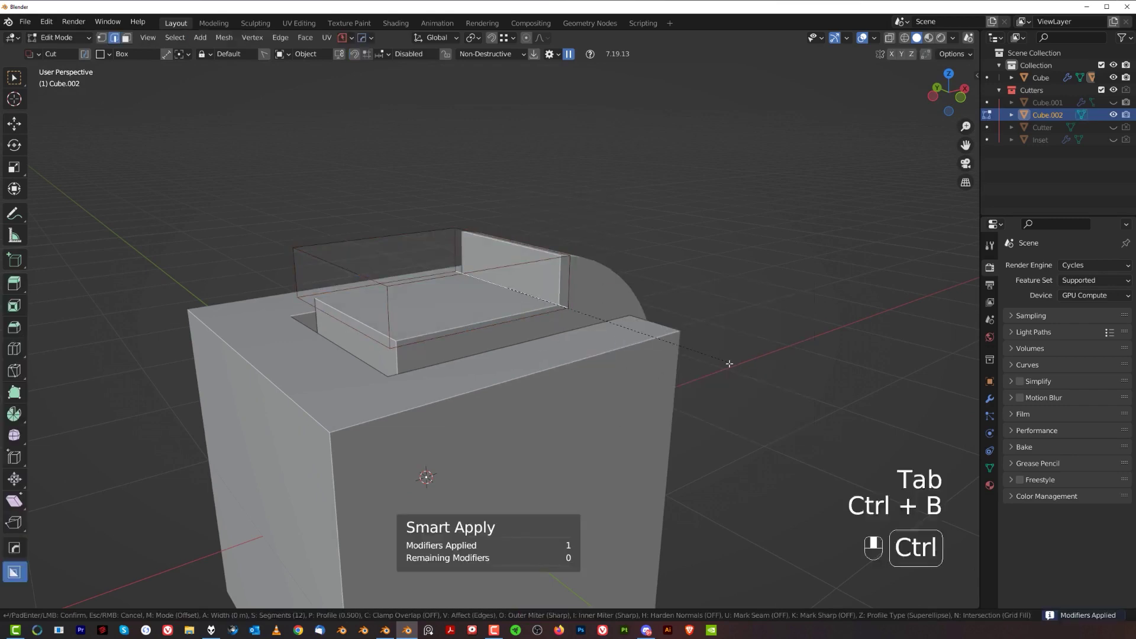
{"action": "left_click", "coordinate": [729, 269]}
{"action": "key", "text": "Tab"}
{"action": "key", "text": "shift+2"}
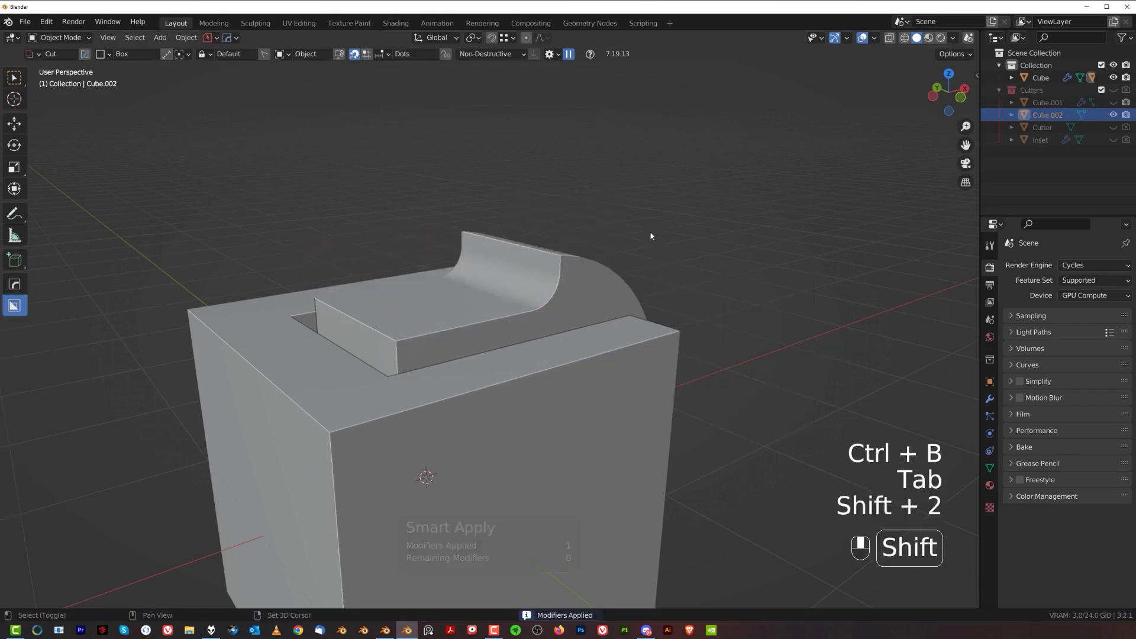
{"action": "scroll", "coordinate": [534, 275], "scroll_direction": "down", "scroll_amount": 2}
{"action": "middle_click_drag", "start_coordinate": [461, 314], "coordinate": [413, 310]}
{"action": "scroll", "coordinate": [412, 310], "scroll_direction": "up", "scroll_amount": 2}
{"action": "middle_click_drag", "start_coordinate": [537, 308], "coordinate": [582, 256]}
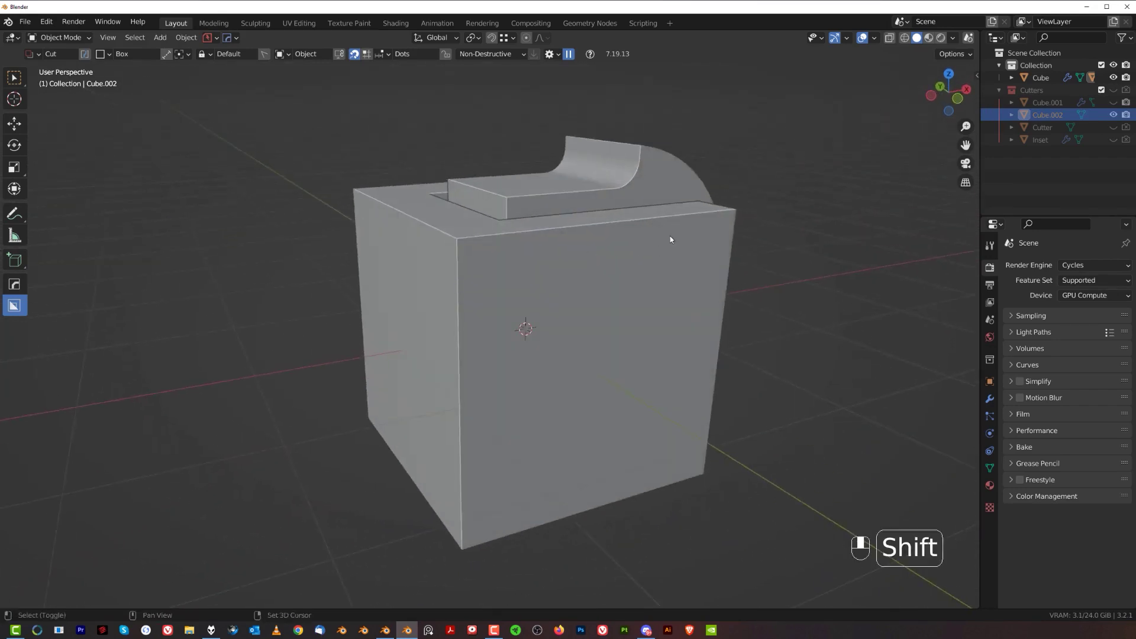
{"action": "scroll", "coordinate": [654, 221], "scroll_direction": "down", "scroll_amount": 2}
{"action": "middle_click_drag", "start_coordinate": [670, 236], "coordinate": [622, 289], "text": "shift"}
{"action": "scroll", "coordinate": [520, 297], "scroll_direction": "up", "scroll_amount": 2}
Undo the cutter's bevel, modifier application and extrusion, back to the flat extracted top face
{"action": "left_click", "coordinate": [553, 271]}
{"action": "key", "text": "ctrl+z"}
{"action": "key", "text": "ctrl+z"}
{"action": "key", "text": "ctrl+z"}
{"action": "key", "text": "ctrl+z"}
{"action": "key", "text": "ctrl+z"}
{"action": "key", "text": "ctrl+z"}
{"action": "key", "text": "ctrl+z"}
{"action": "key", "text": "ctrl+z"}
{"action": "key", "text": "ctrl+z"}
{"action": "key", "text": "ctrl+z"}
{"action": "key", "text": "ctrl+z"}
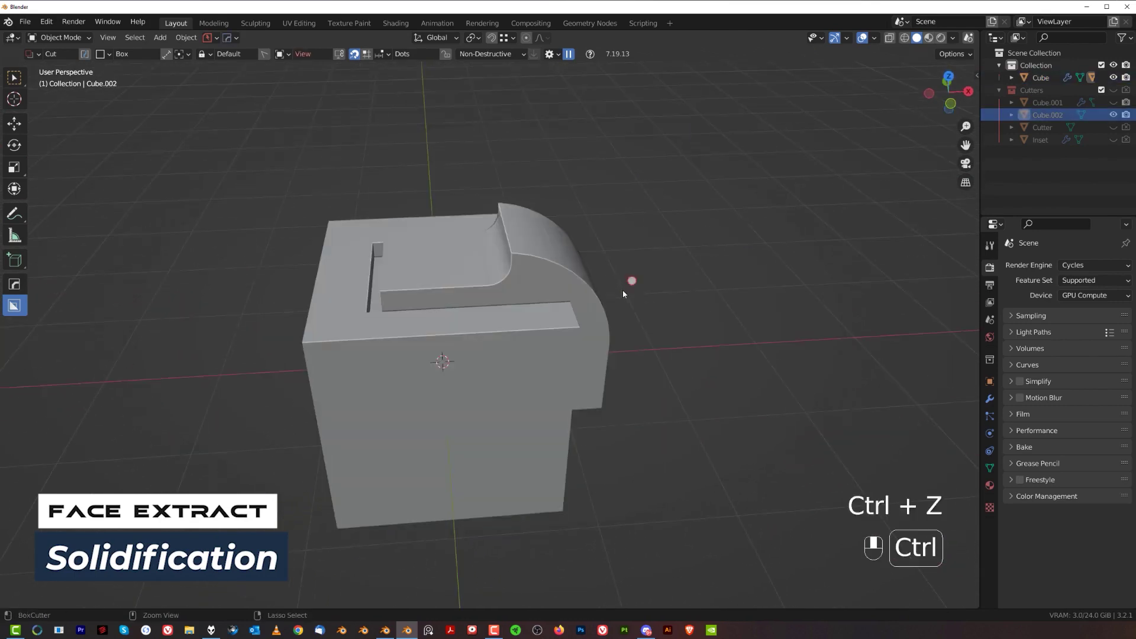
{"action": "key", "text": "ctrl+z"}
{"action": "key", "text": "ctrl+z"}
{"action": "key", "text": "ctrl+z"}
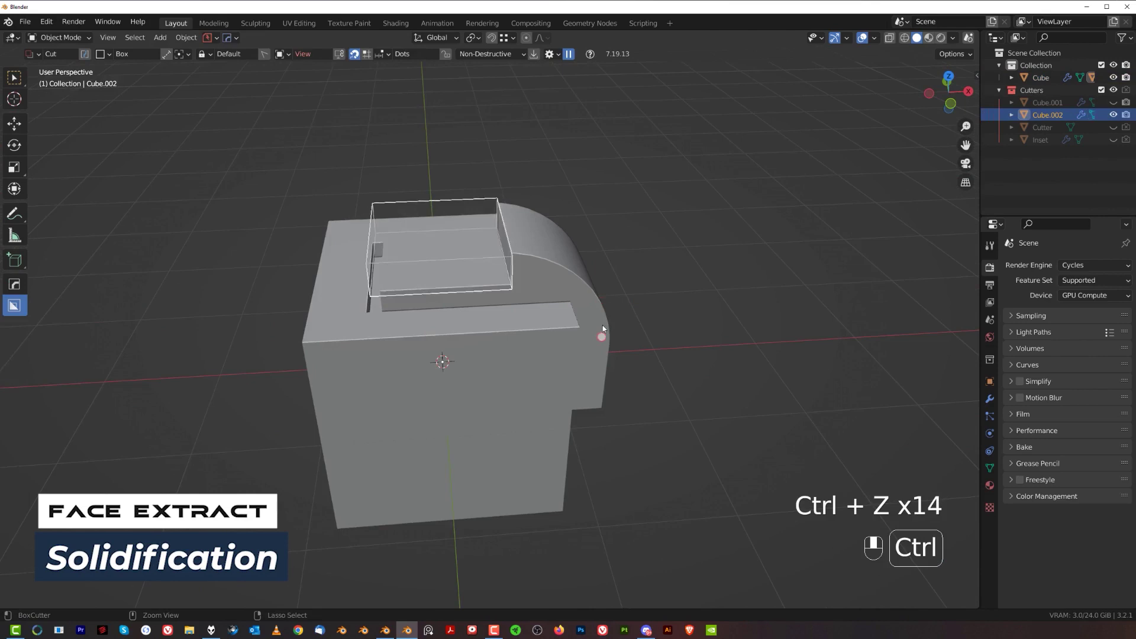
Delete the extracted top-face object and select the main cube
{"action": "key", "text": "x"}
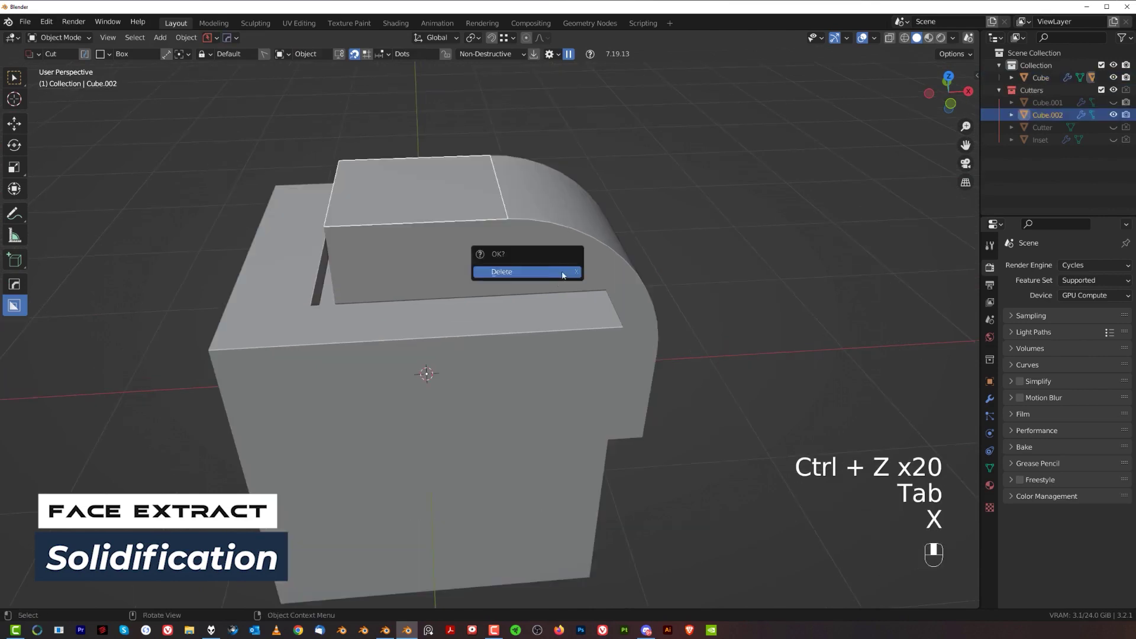
{"action": "left_click", "coordinate": [562, 274]}
{"action": "middle_click_drag", "start_coordinate": [566, 310], "coordinate": [557, 377], "text": "shift"}
{"action": "left_click", "coordinate": [541, 289]}
Run Face Extract on the cube in Solidify mode, extracting the block's linked top, curved and front faces
{"action": "scroll", "coordinate": [541, 290], "scroll_direction": "down", "scroll_amount": 4}
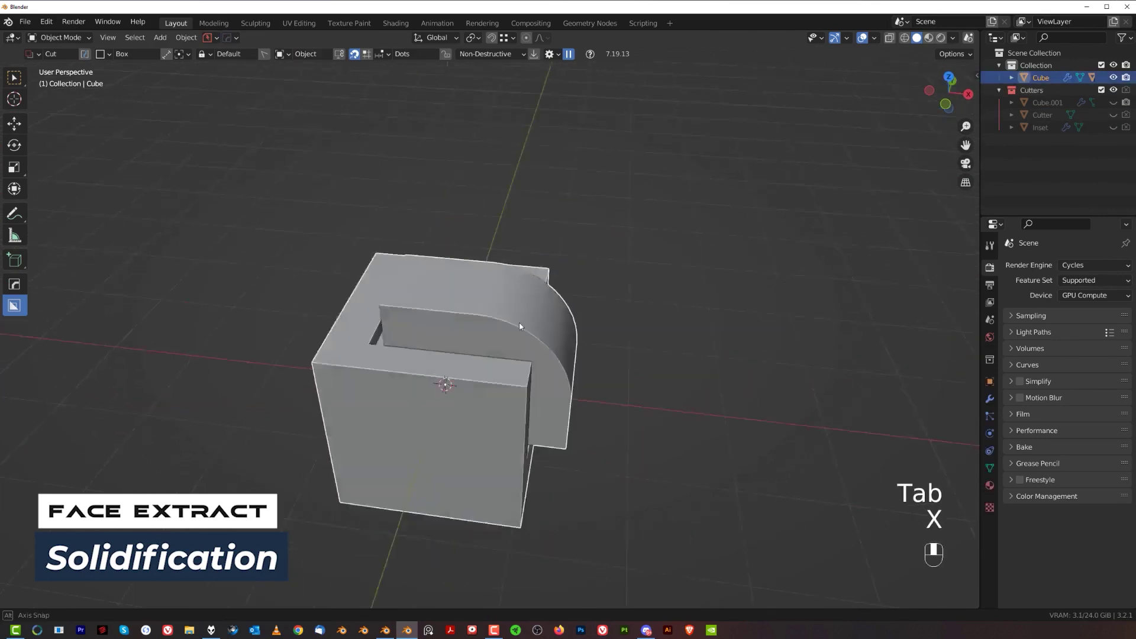
{"action": "middle_click_drag", "start_coordinate": [541, 290], "coordinate": [541, 464]}
{"action": "mouse_move", "coordinate": [570, 308]}
{"action": "middle_mouse_down"}
{"action": "mouse_move", "coordinate": [598, 284]}
{"action": "mouse_move", "coordinate": [507, 307]}
{"action": "mouse_move", "coordinate": [532, 314]}
{"action": "mouse_move", "coordinate": [577, 290]}
{"action": "middle_mouse_up"}
{"action": "scroll", "coordinate": [508, 306], "scroll_direction": "up", "scroll_amount": 1}
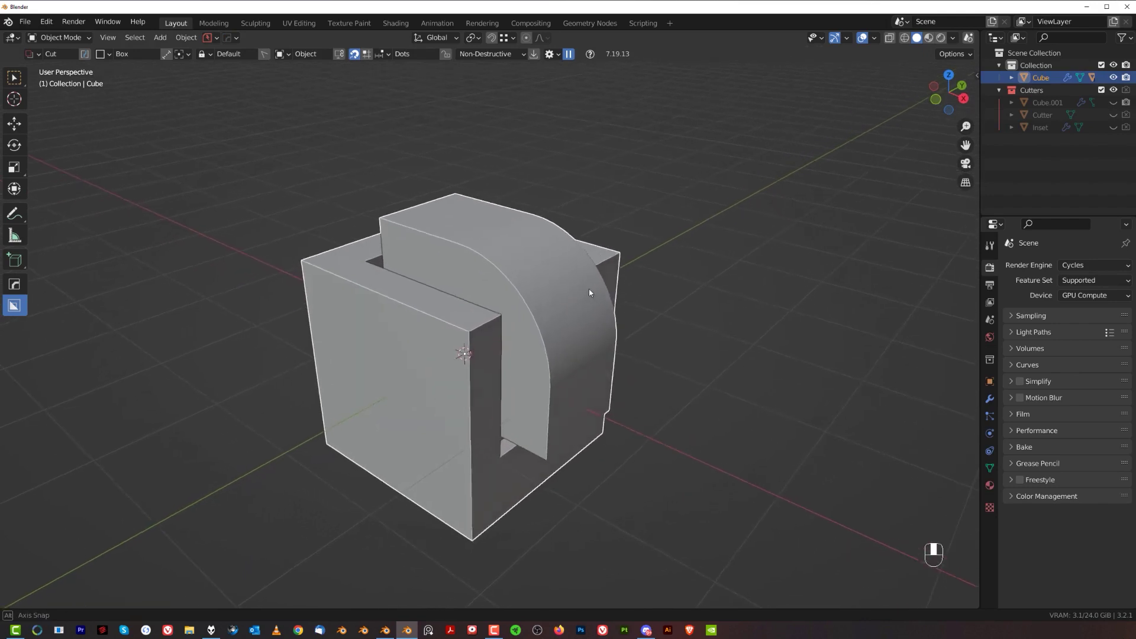
{"action": "key", "text": "q"}
{"action": "mouse_move", "coordinate": [559, 328]}
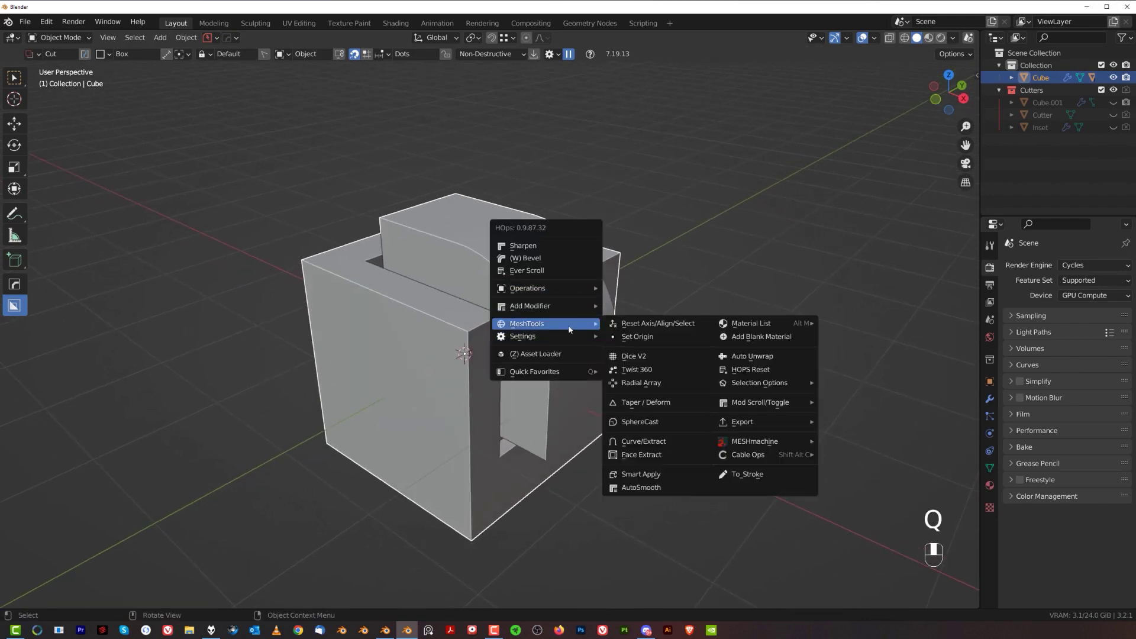
{"action": "left_click", "coordinate": [651, 458]}
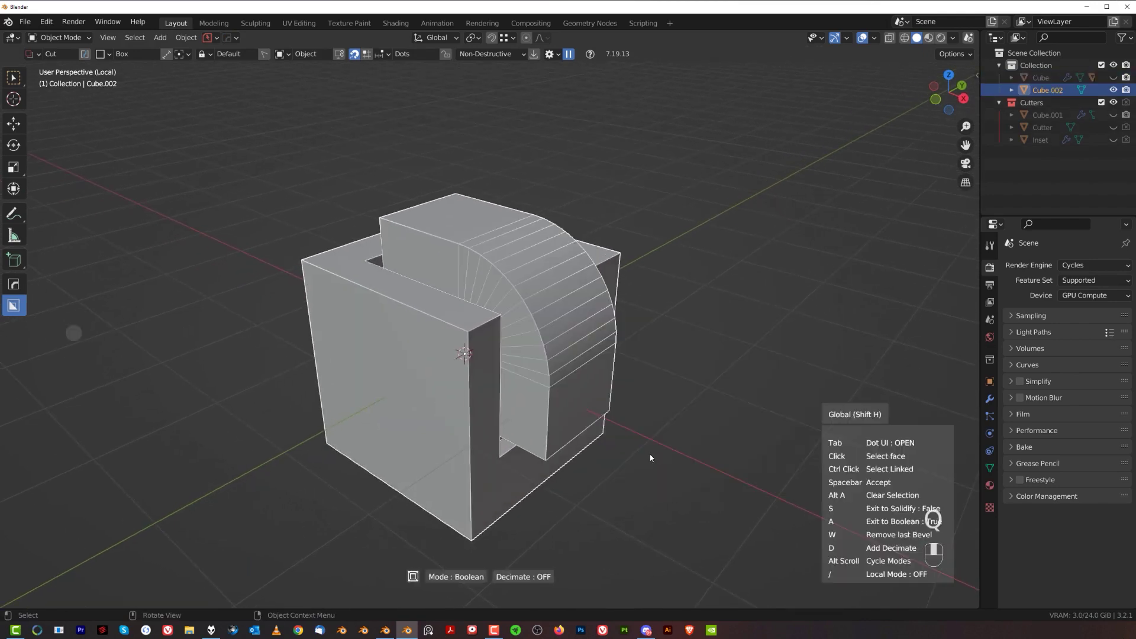
{"action": "left_click", "coordinate": [573, 397], "text": "ctrl"}
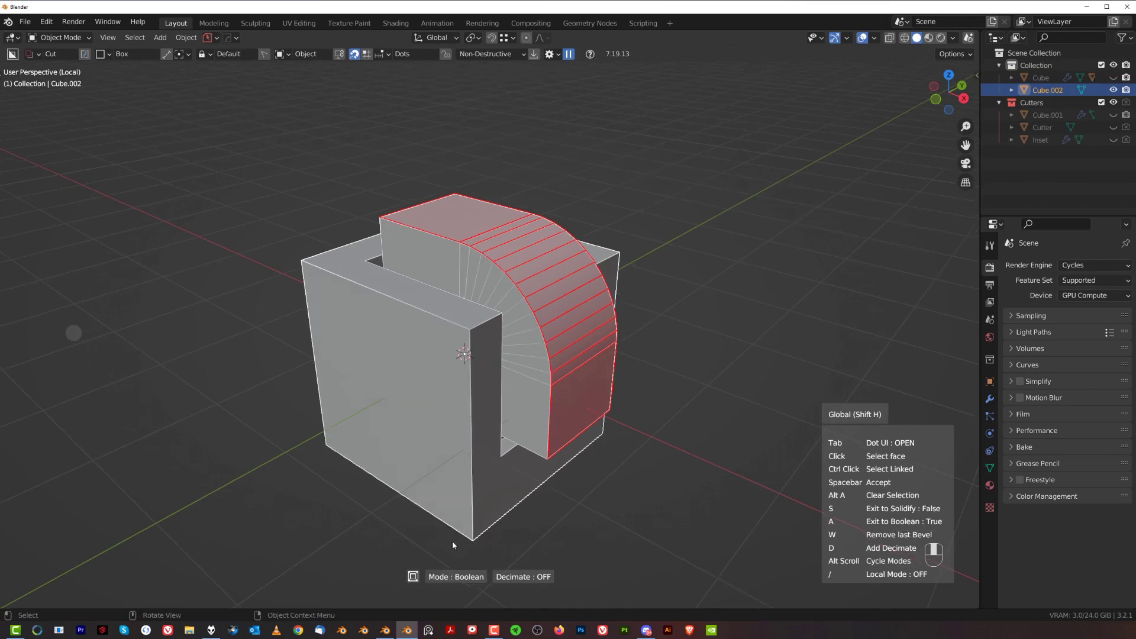
{"action": "scroll", "coordinate": [583, 416], "scroll_direction": "down", "scroll_amount": 1, "text": "alt"}
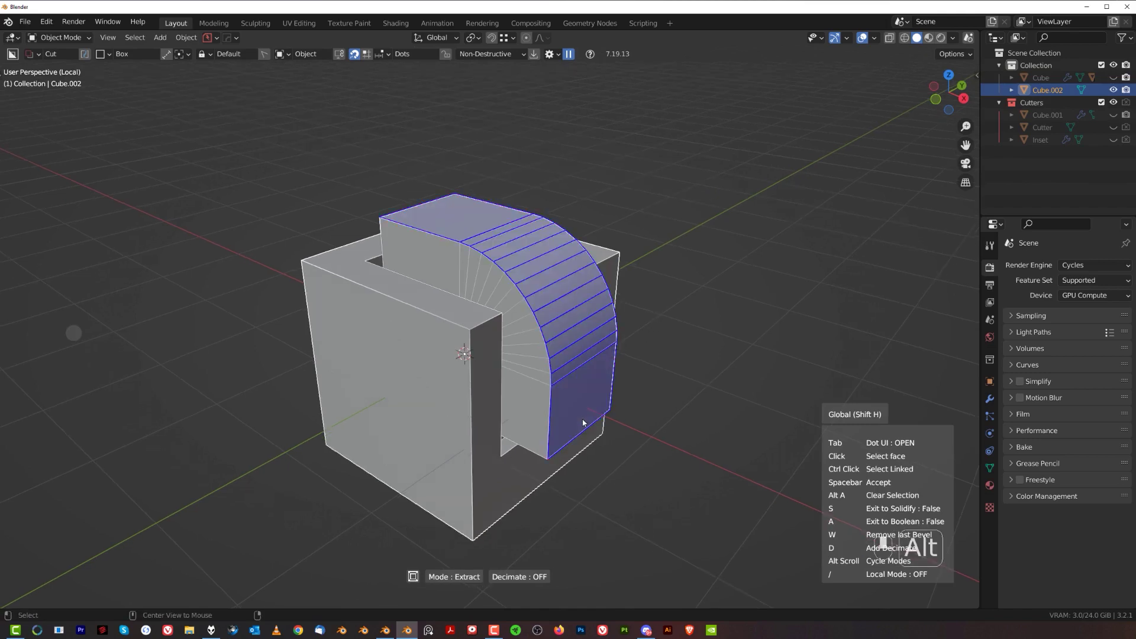
{"action": "scroll", "coordinate": [583, 423], "scroll_direction": "down", "scroll_amount": 1, "text": "alt"}
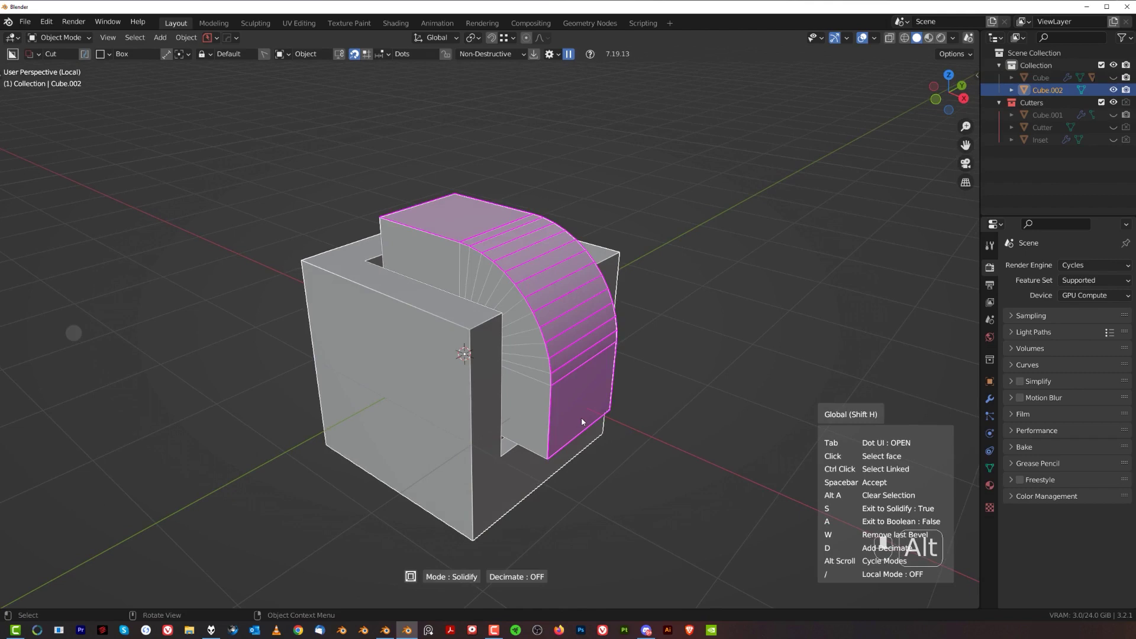
{"action": "key", "text": "space"}
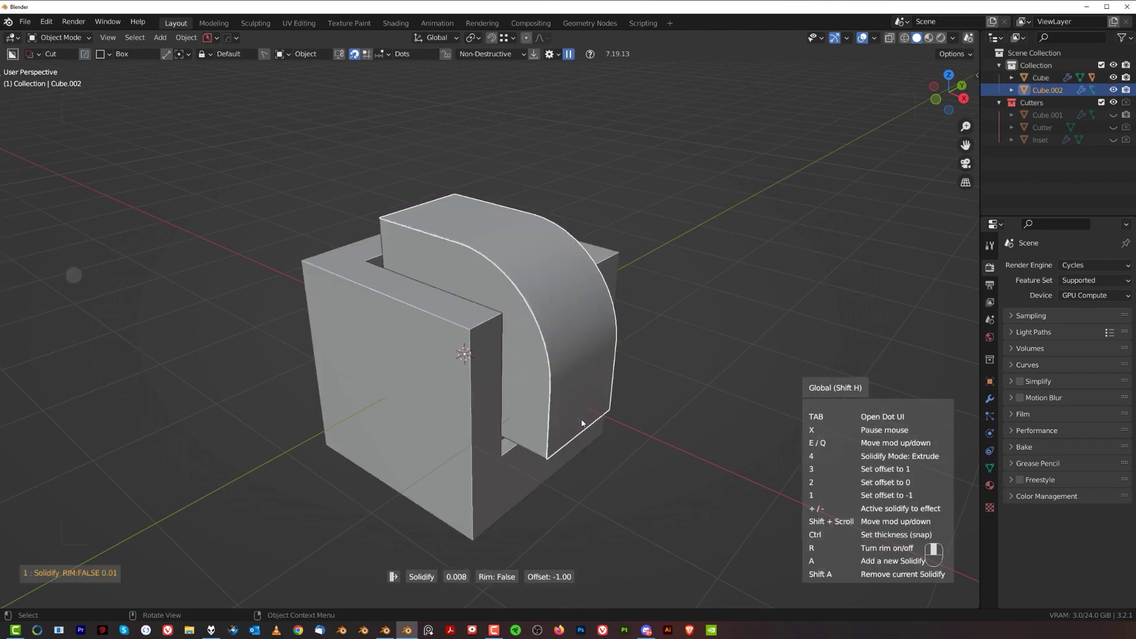
Thicken the extracted curved shell outward with Solidify and open its mesh for editing
{"action": "left_click", "coordinate": [627, 409]}
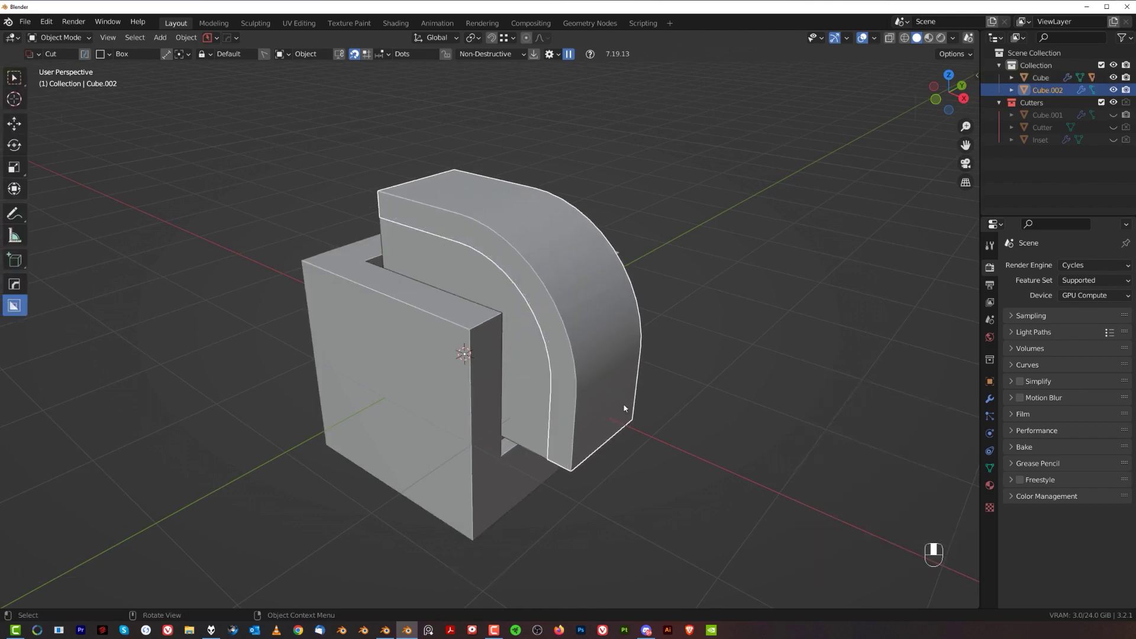
{"action": "middle_click_drag", "start_coordinate": [628, 408], "coordinate": [387, 326]}
{"action": "middle_click_drag", "start_coordinate": [454, 302], "coordinate": [464, 300], "text": "shift"}
{"action": "key", "text": "Tab"}
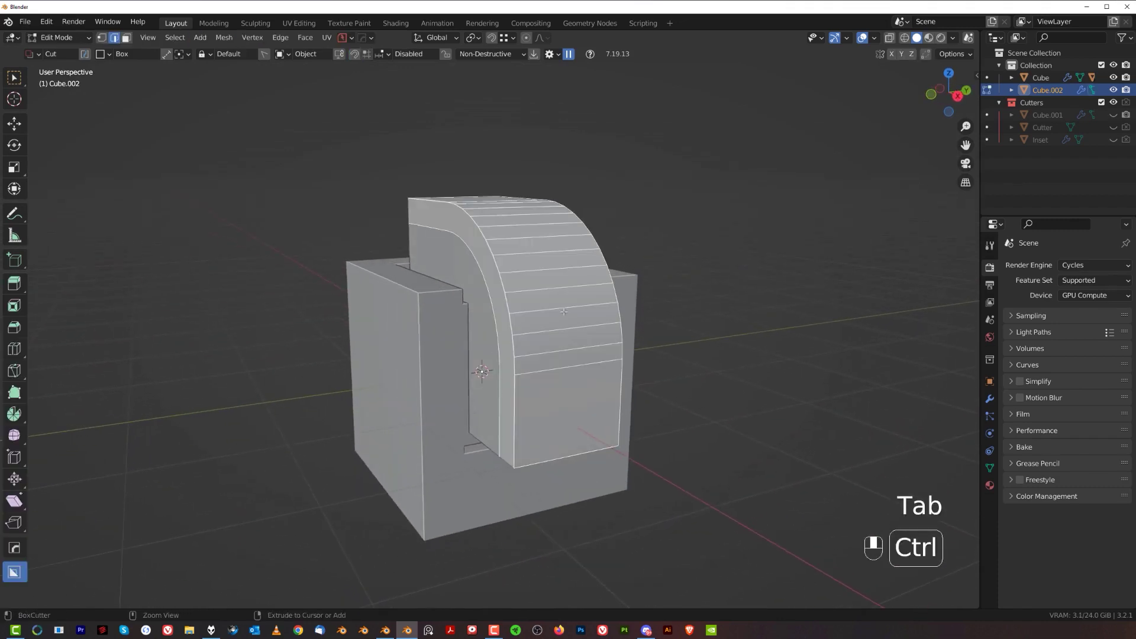
Add a centred lengthwise loop cut to the curved shell, bevel it into one wide middle band, and finish mesh editing
{"action": "key", "text": "ctrl+r"}
{"action": "left_click", "coordinate": [568, 458]}
{"action": "right_click", "coordinate": [568, 459]}
{"action": "key", "text": "ctrl+b"}
{"action": "scroll", "coordinate": [730, 309], "scroll_direction": "down", "scroll_amount": 9}
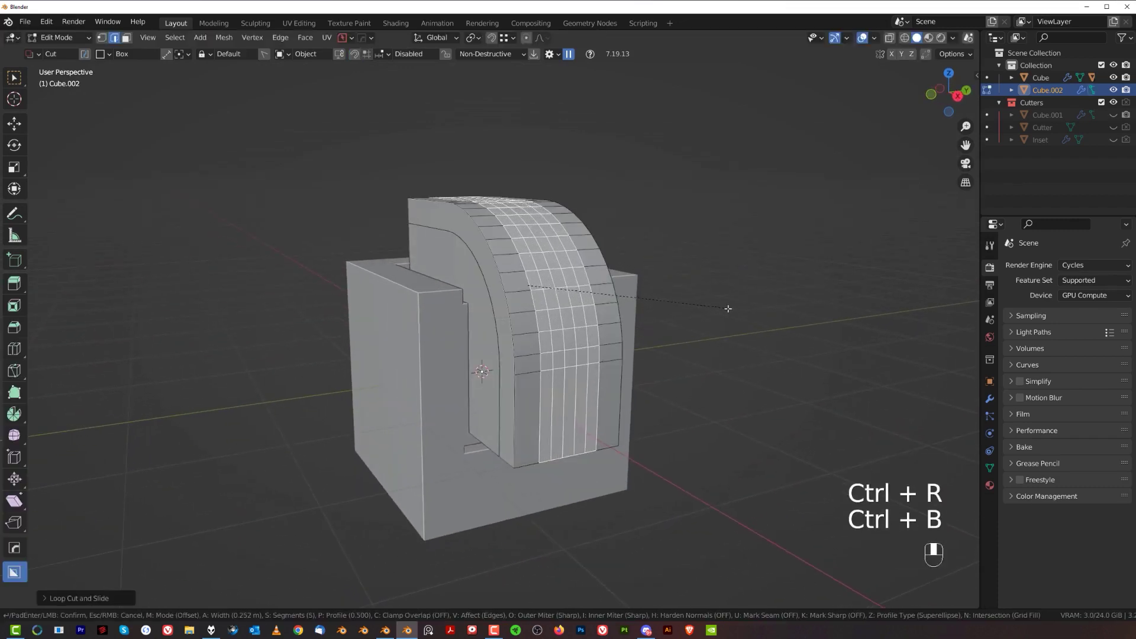
{"action": "left_click", "coordinate": [733, 312]}
{"action": "scroll", "coordinate": [733, 312], "scroll_direction": "down", "scroll_amount": 2}
{"action": "middle_click_drag", "start_coordinate": [549, 217], "coordinate": [609, 297]}
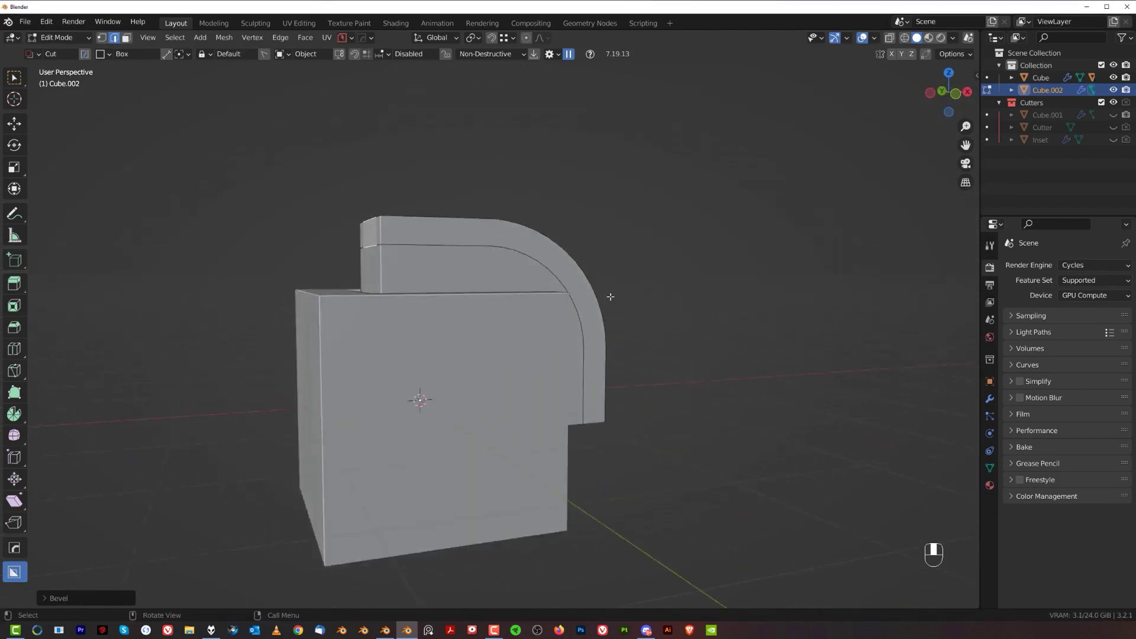
{"action": "key", "text": "Tab"}
Examine the curved shell's ends and inner surface in isolation, then bring back the full scene
{"action": "scroll", "coordinate": [507, 251], "scroll_direction": "up", "scroll_amount": 1}
{"action": "middle_click_drag", "start_coordinate": [507, 251], "coordinate": [583, 357]}
{"action": "scroll", "coordinate": [583, 357], "scroll_direction": "down", "scroll_amount": 2}
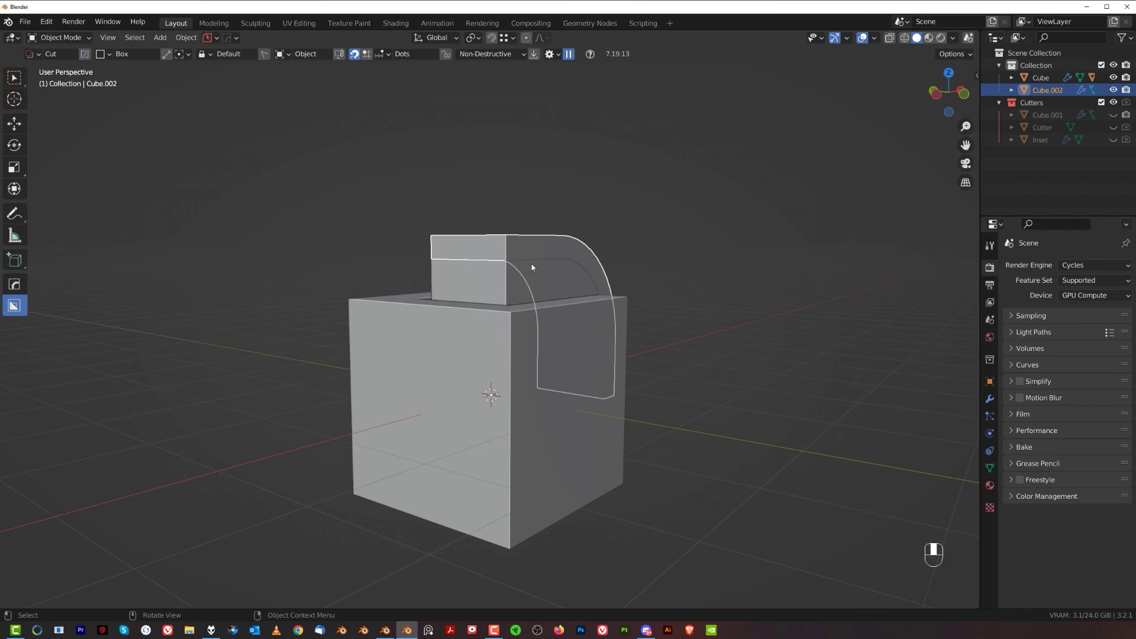
{"action": "middle_click_drag", "start_coordinate": [531, 267], "coordinate": [539, 283], "text": "shift"}
{"action": "scroll", "coordinate": [547, 290], "scroll_direction": "up", "scroll_amount": 2}
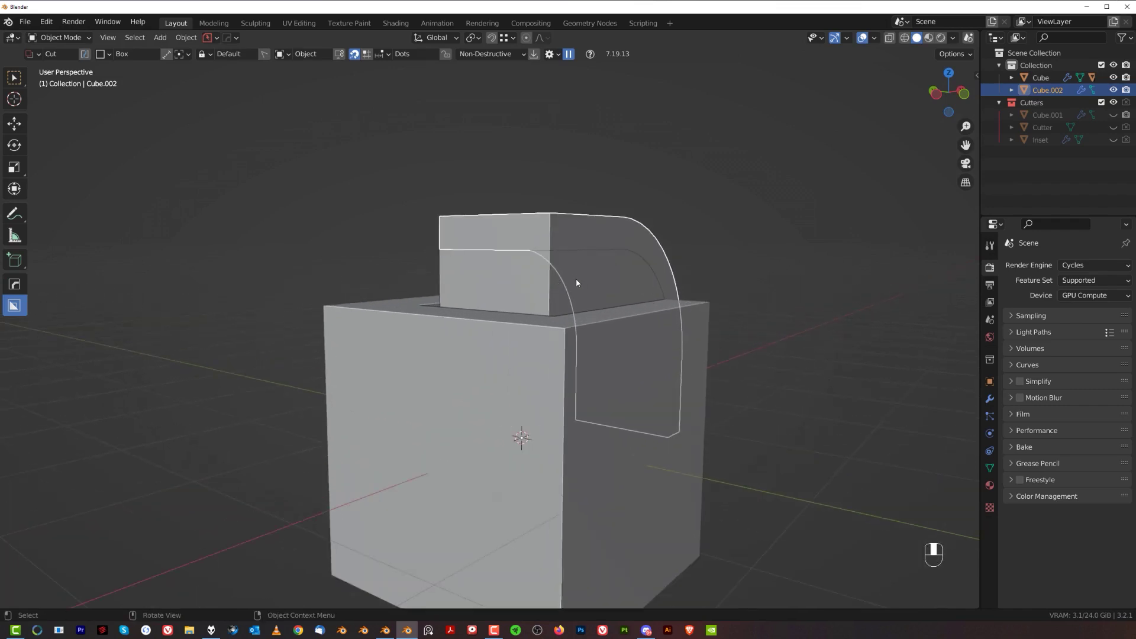
{"action": "key", "text": "KP_Divide"}
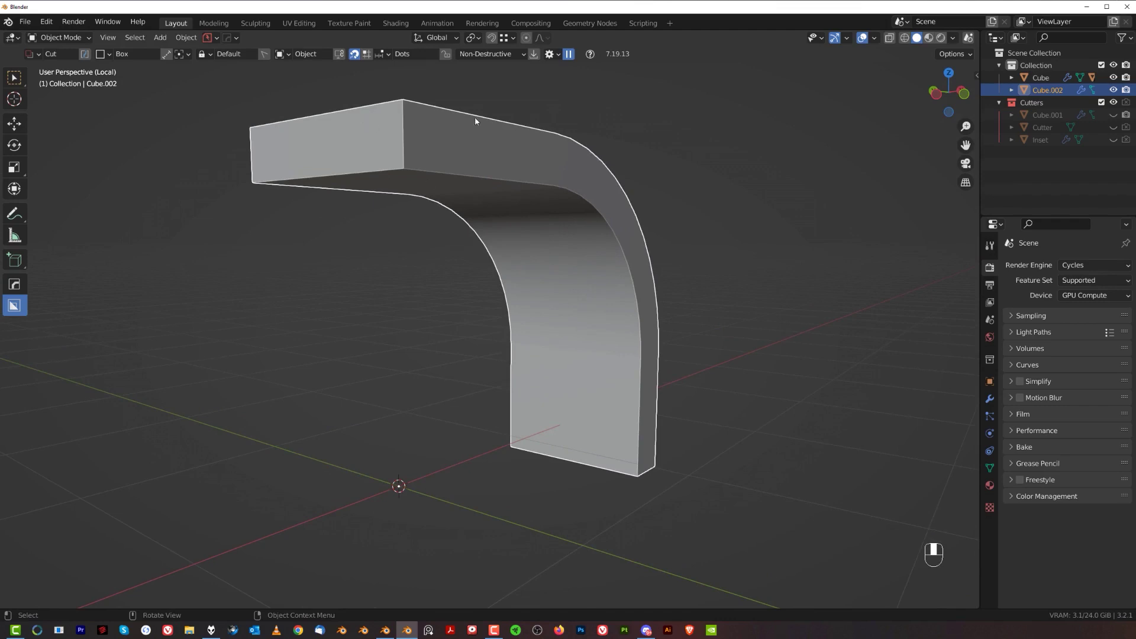
{"action": "key", "text": "KP_Divide"}
{"action": "middle_click_drag", "start_coordinate": [601, 290], "coordinate": [574, 207], "text": "shift"}
Run Face Extract on the shell in Boolean mode, extracting the linked middle-band faces of its inner surface
{"action": "key", "text": "q"}
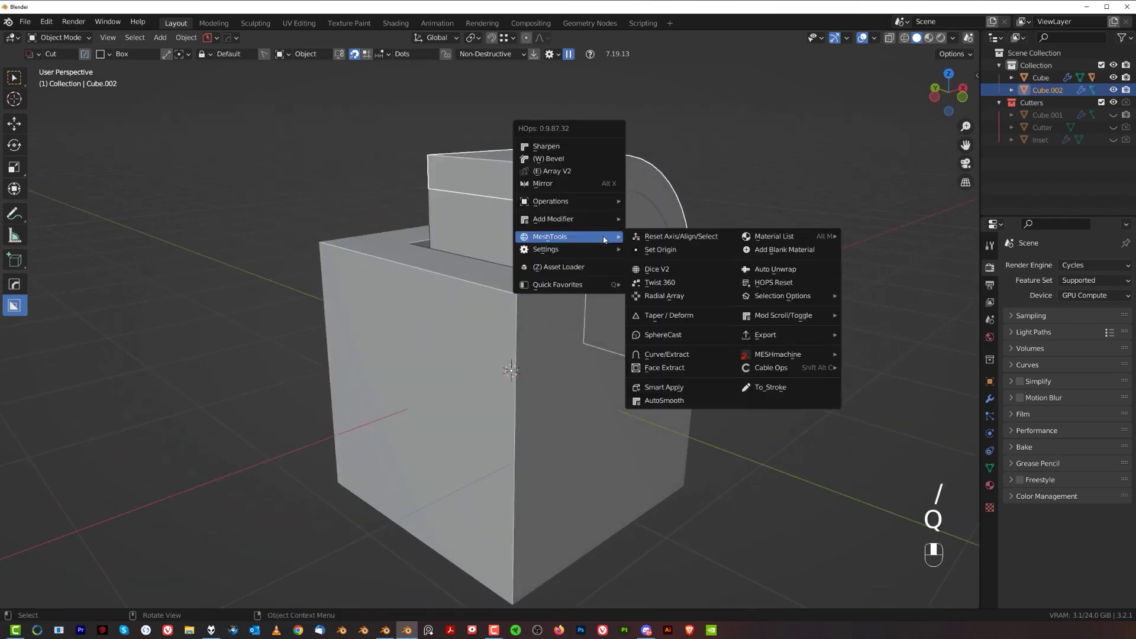
{"action": "left_click", "coordinate": [698, 367]}
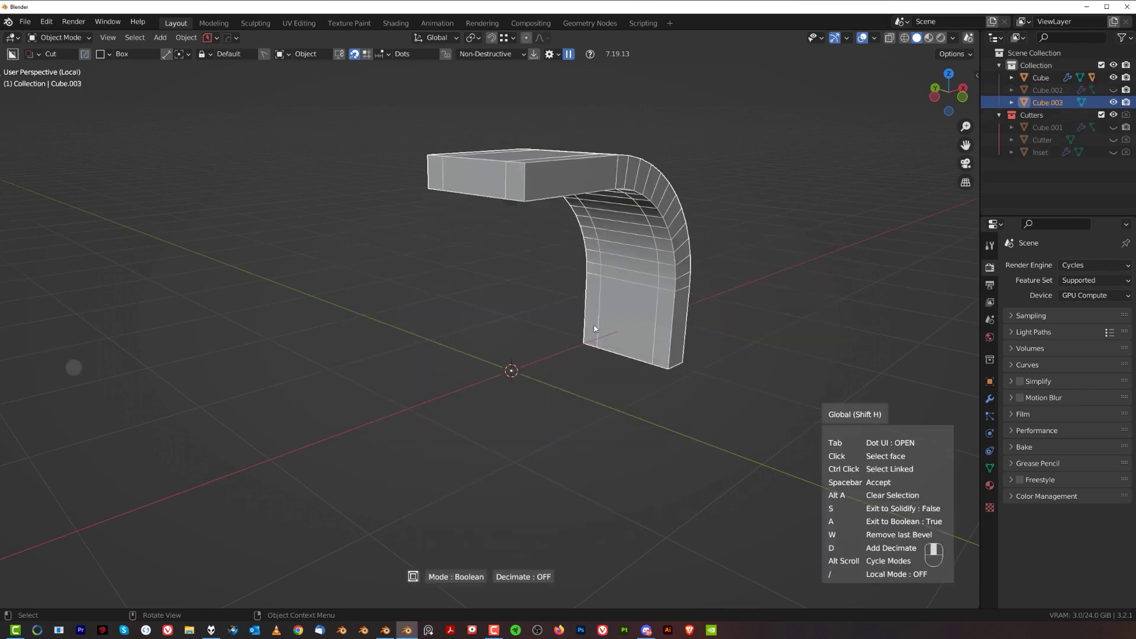
{"action": "middle_click_drag", "start_coordinate": [594, 329], "coordinate": [590, 262]}
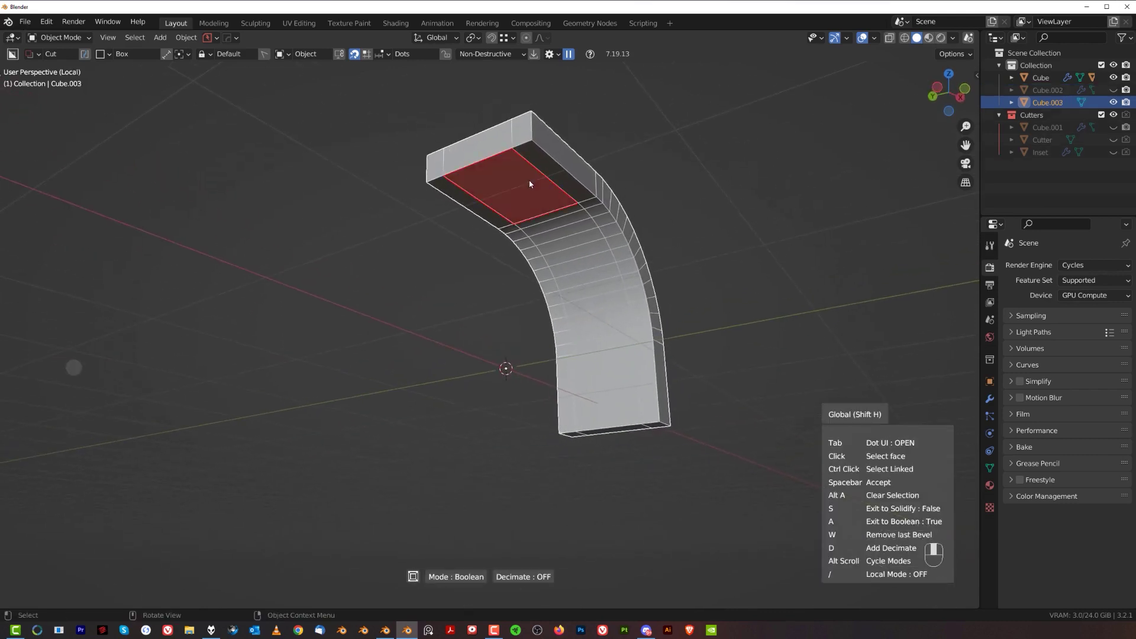
{"action": "middle_click_drag", "start_coordinate": [531, 184], "coordinate": [588, 343]}
{"action": "left_click", "coordinate": [603, 341], "text": "ctrl"}
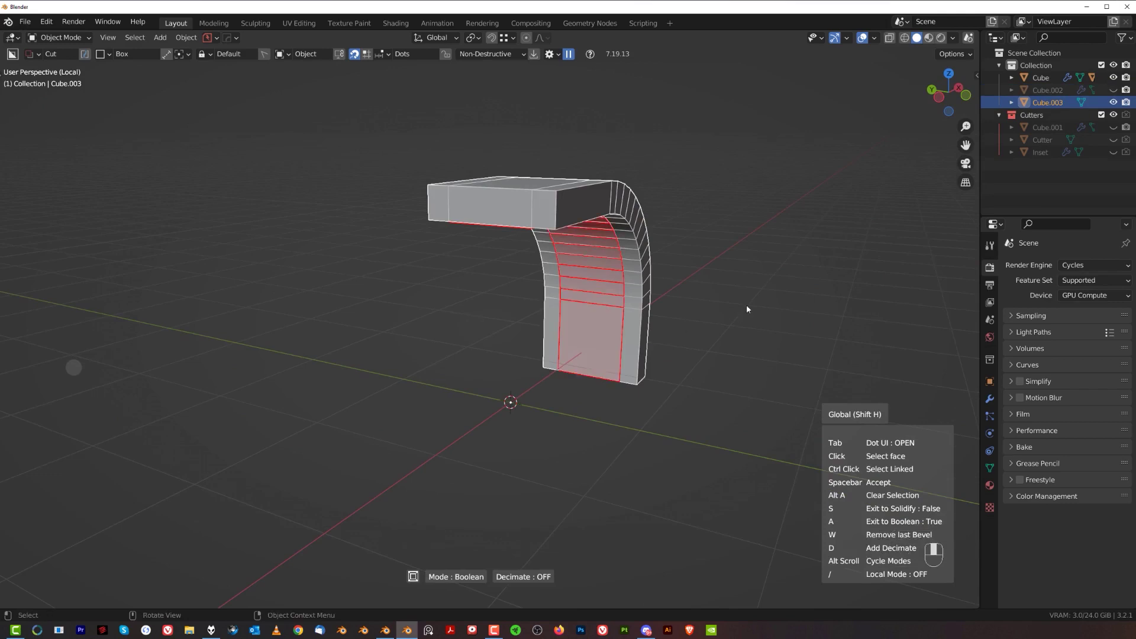
{"action": "key", "text": "space"}
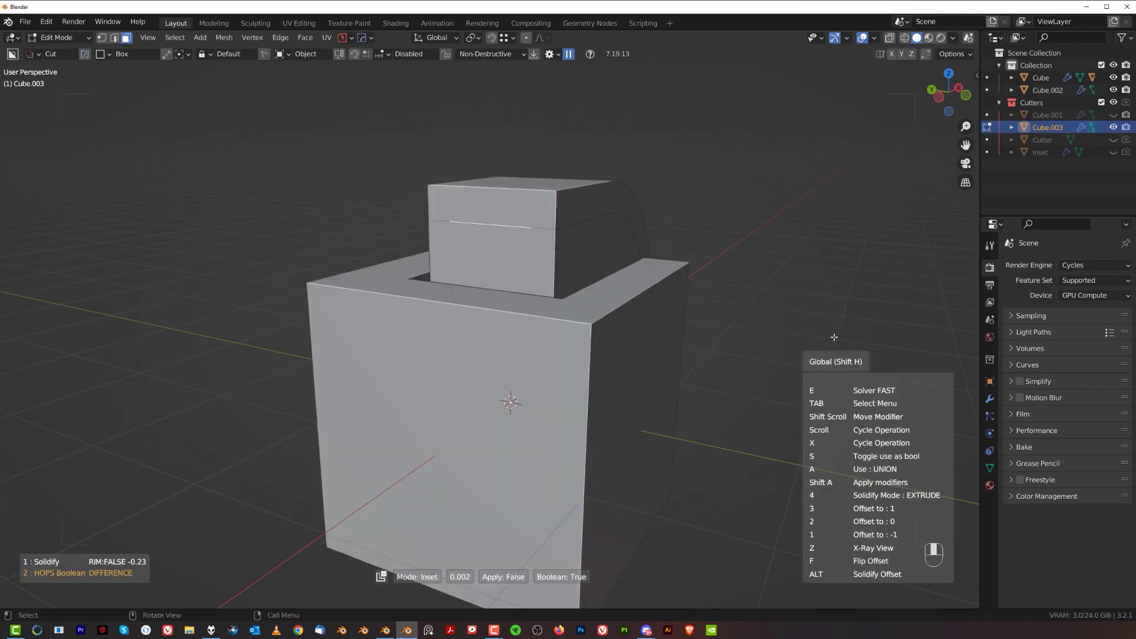
Switch the extracted inner band from Inset to Extrude and thicken it into the shell to cut a difference slot
{"action": "key", "text": "z"}
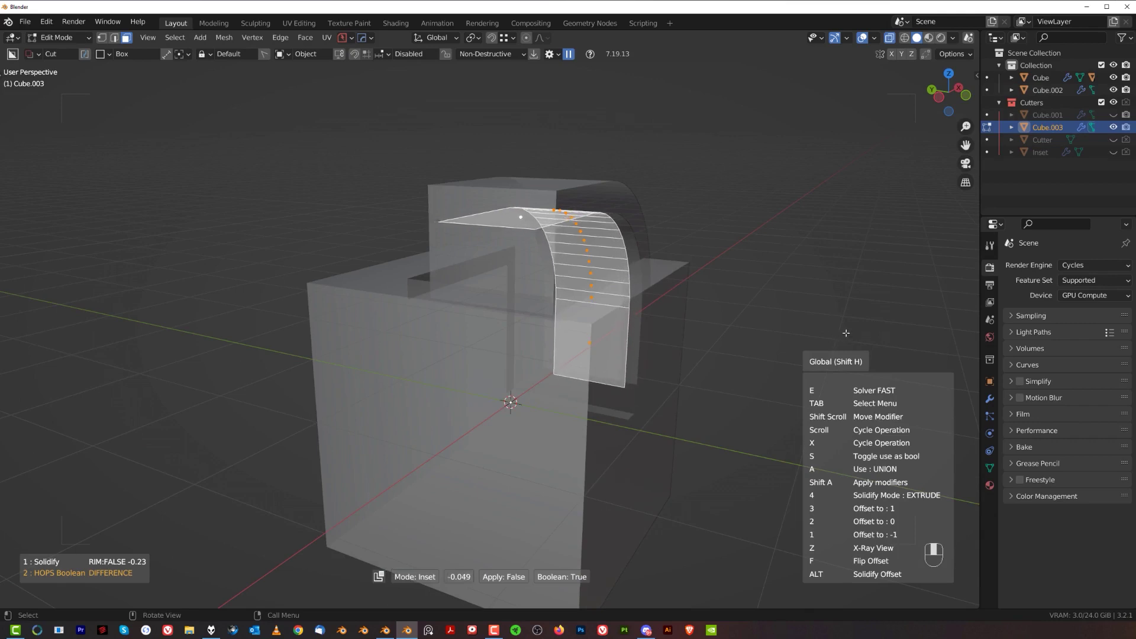
{"action": "scroll", "coordinate": [845, 331], "scroll_direction": "down", "scroll_amount": 1}
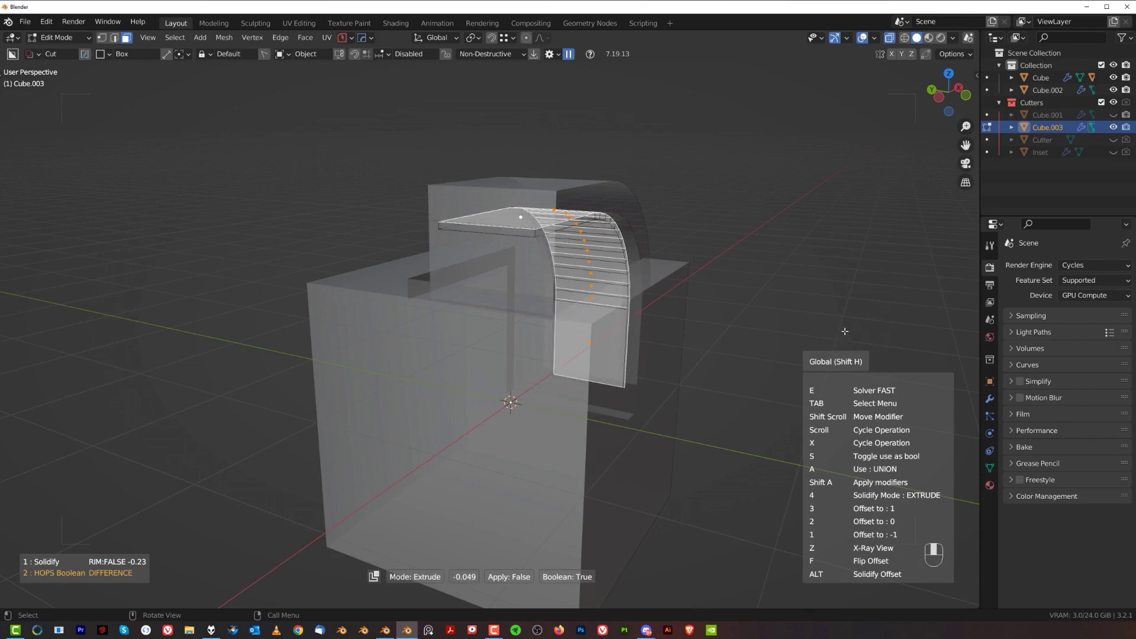
{"action": "left_click", "coordinate": [804, 287]}
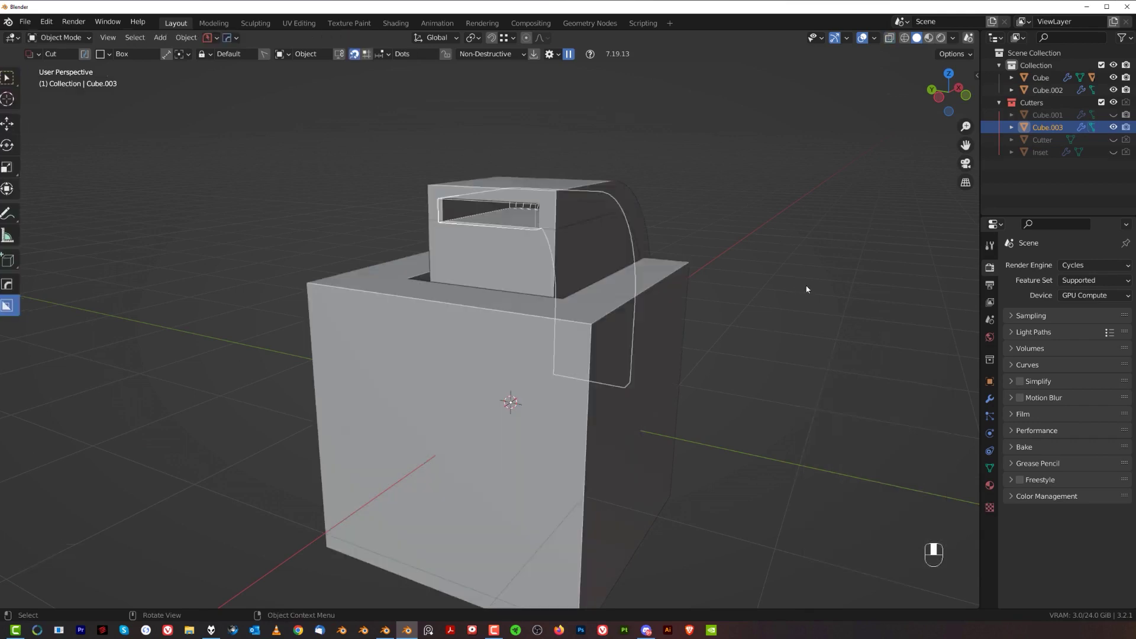
Hide the Cutters collection and select the curved shell
{"action": "key", "text": "Tab"}
{"action": "key", "text": "shift+2"}
{"action": "middle_click_drag", "start_coordinate": [755, 246], "coordinate": [652, 235]}
{"action": "key", "text": "Tab"}
{"action": "key", "text": "shift+2"}
{"action": "middle_click_drag", "start_coordinate": [621, 277], "coordinate": [355, 311]}
{"action": "scroll", "coordinate": [355, 311], "scroll_direction": "down", "scroll_amount": 2}
Run Face Extract on the shell in Extract mode, extracting a patch of four adjoining faces from its outer curve
{"action": "key", "text": "q"}
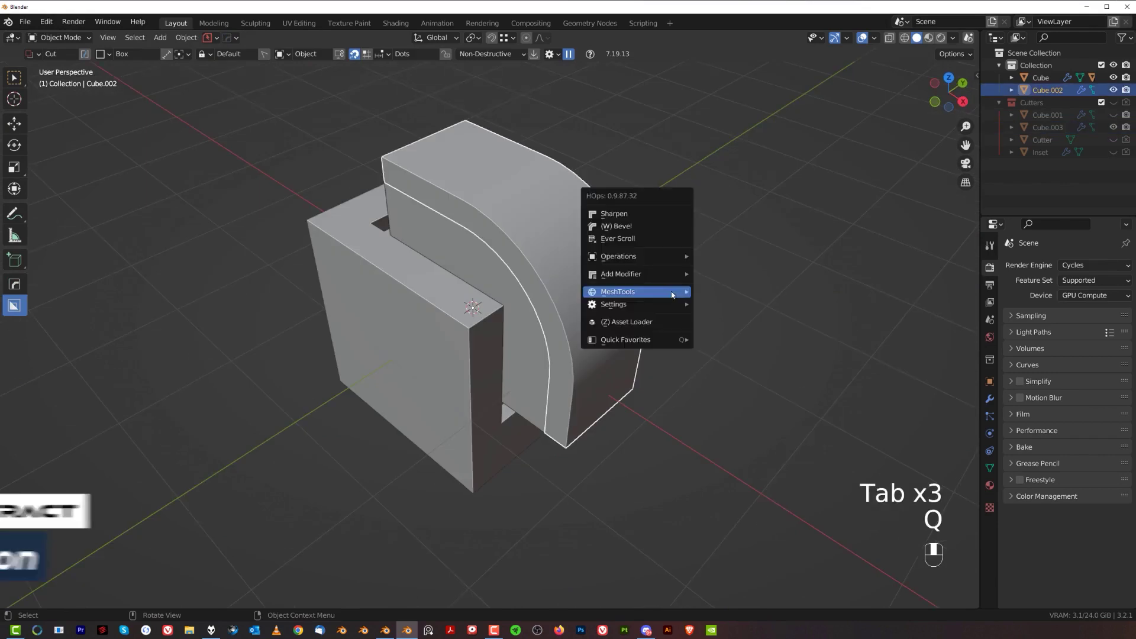
{"action": "mouse_move", "coordinate": [673, 295]}
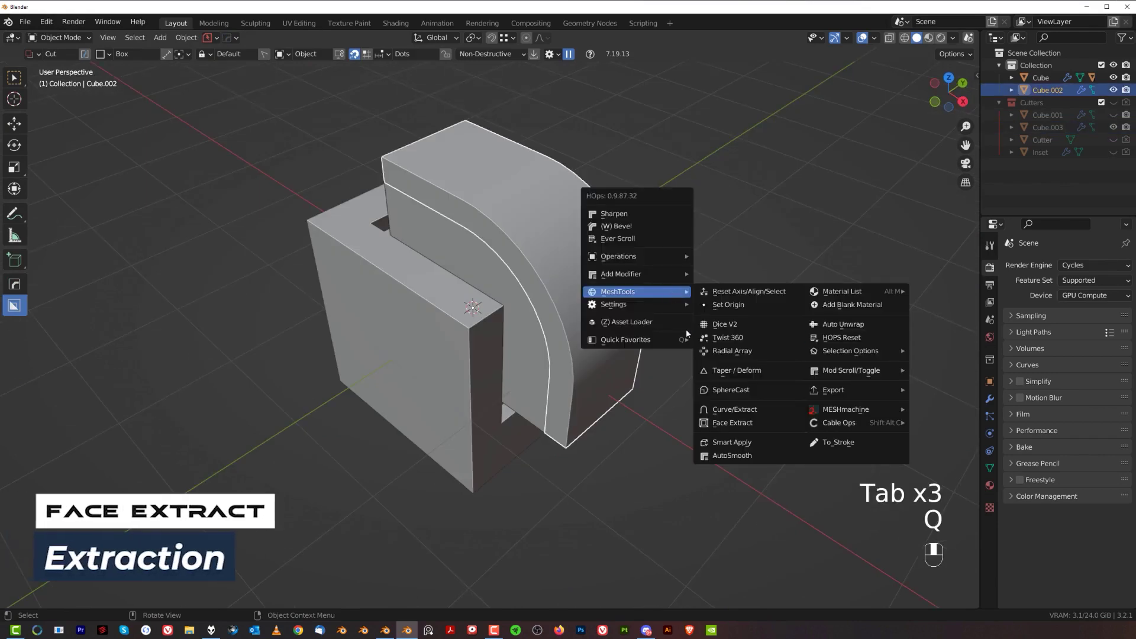
{"action": "left_click", "coordinate": [734, 421]}
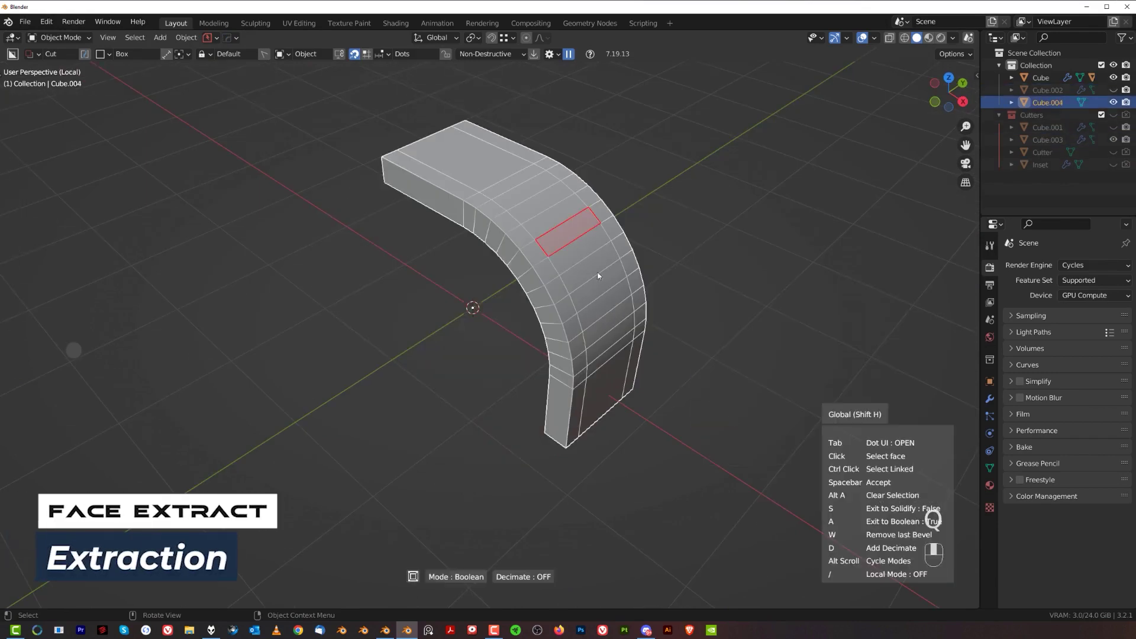
{"action": "left_click", "coordinate": [610, 300], "text": "ctrl"}
{"action": "scroll", "coordinate": [684, 297], "scroll_direction": "down", "scroll_amount": 1, "text": "alt"}
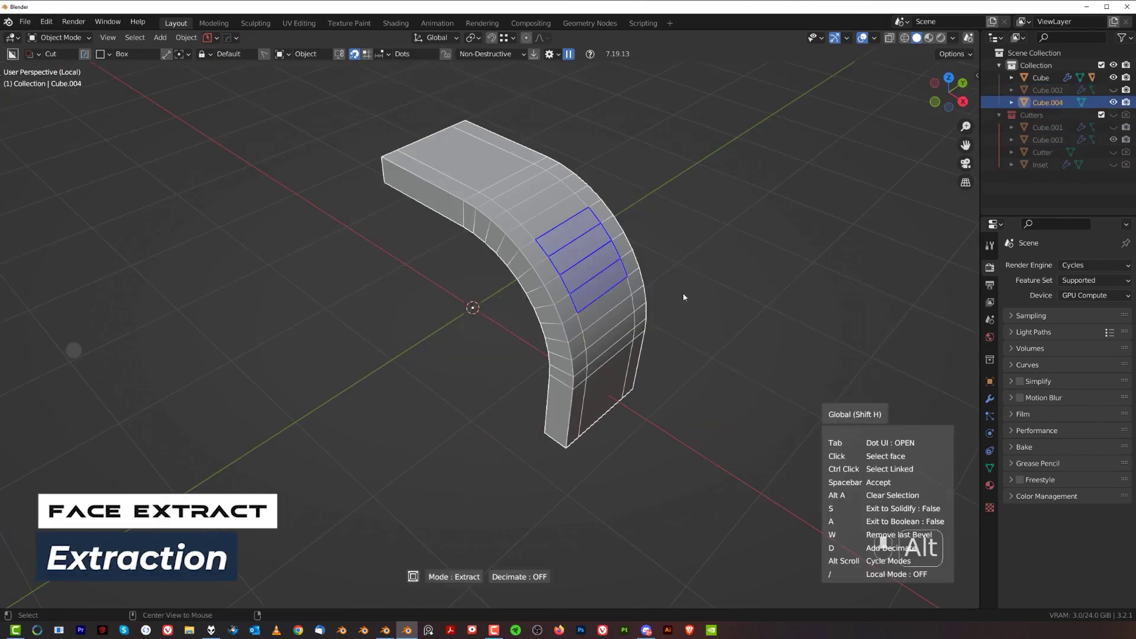
{"action": "left_click", "coordinate": [683, 291]}
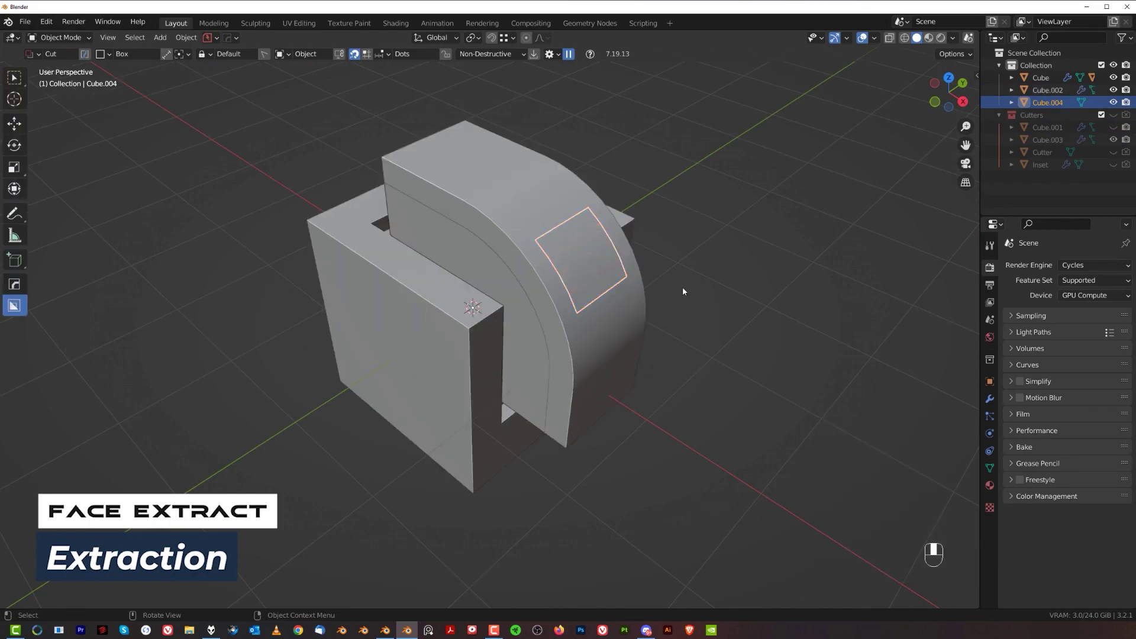
Try moving the extracted patch away from the shell, cancel the move, and delete the patch
{"action": "key", "text": "g"}
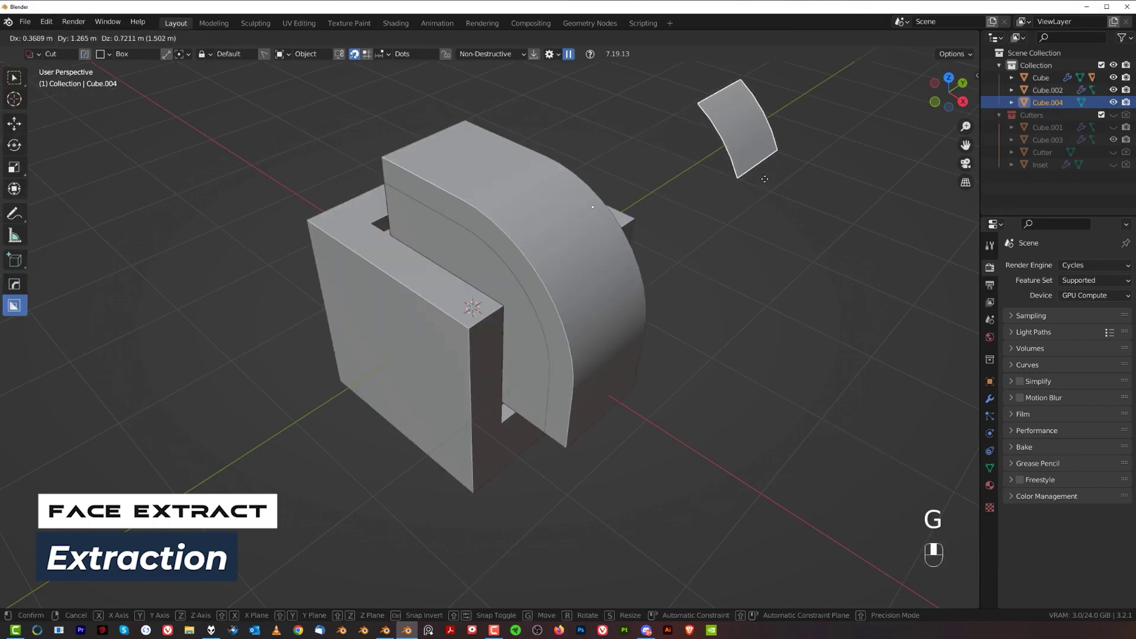
{"action": "right_click", "coordinate": [763, 178]}
{"action": "key", "text": "x"}
{"action": "left_click", "coordinate": [766, 186]}
{"action": "scroll", "coordinate": [523, 287], "scroll_direction": "down", "scroll_amount": 1}
Mark the main cube's front vertical edge with a vertex-group bevel, using 26 segments and a wide radius
{"action": "middle_click_drag", "start_coordinate": [523, 290], "coordinate": [614, 258]}
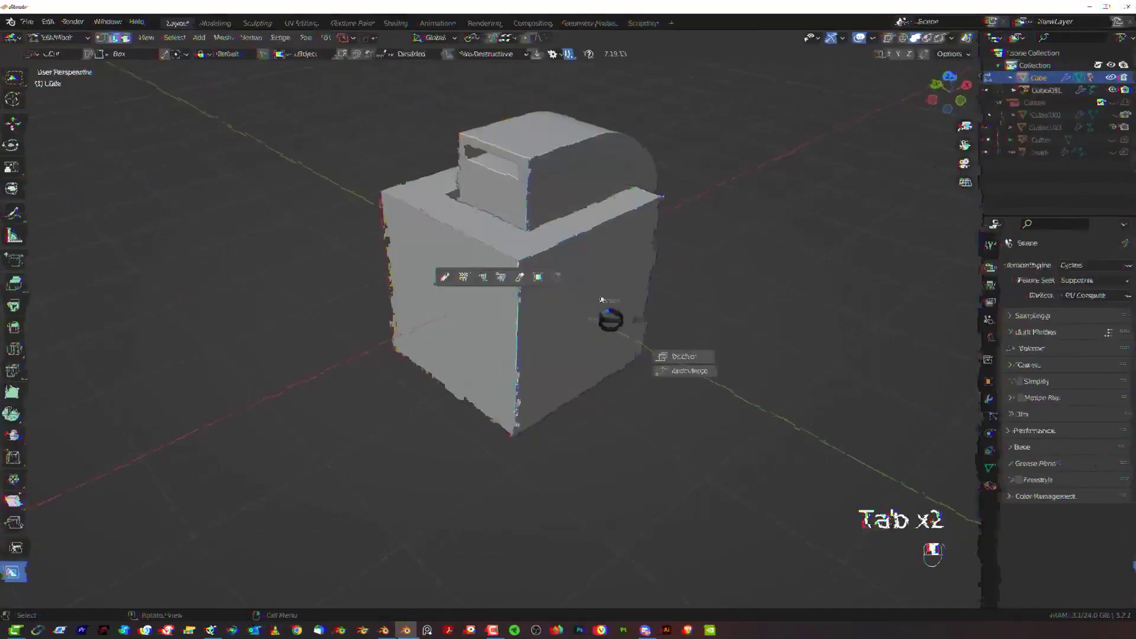
{"action": "key", "text": "Tab"}
{"action": "middle_click_drag", "start_coordinate": [590, 291], "coordinate": [556, 311]}
{"action": "mouse_move", "coordinate": [556, 311]}
{"action": "middle_mouse_down", "text": "shift"}
{"action": "mouse_move", "coordinate": [570, 342]}
{"action": "mouse_move", "coordinate": [593, 325]}
{"action": "mouse_move", "coordinate": [579, 277]}
{"action": "mouse_move", "coordinate": [555, 295]}
{"action": "middle_mouse_up", "text": "shift"}
{"action": "scroll", "coordinate": [570, 343], "scroll_direction": "up", "scroll_amount": 2}
{"action": "scroll", "coordinate": [579, 278], "scroll_direction": "down", "scroll_amount": 1}
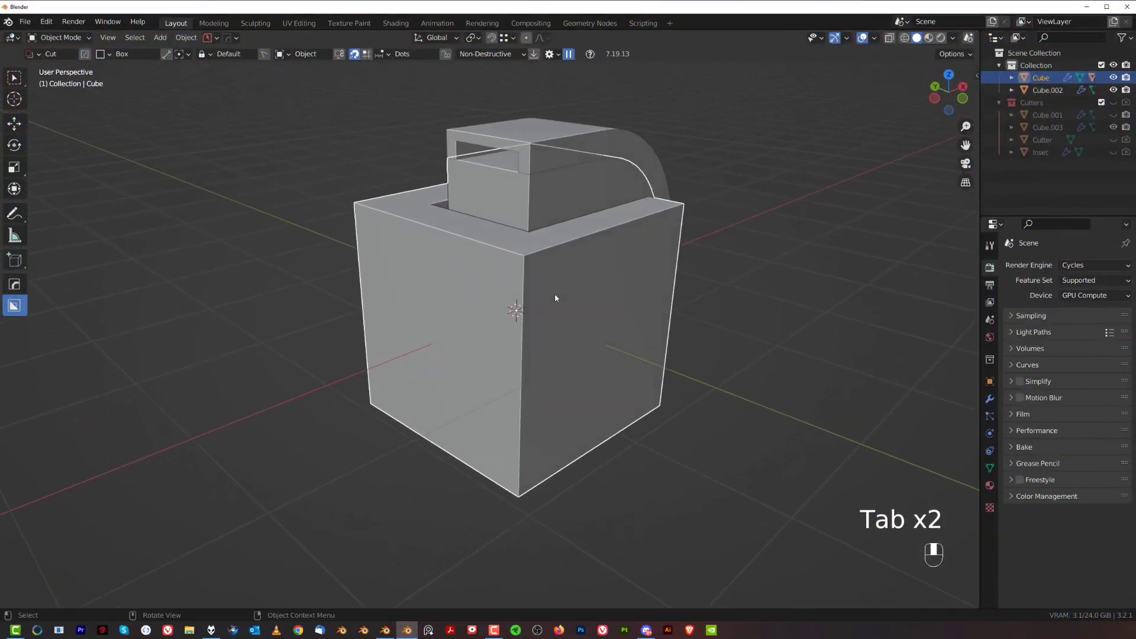
{"action": "key", "text": "Tab"}
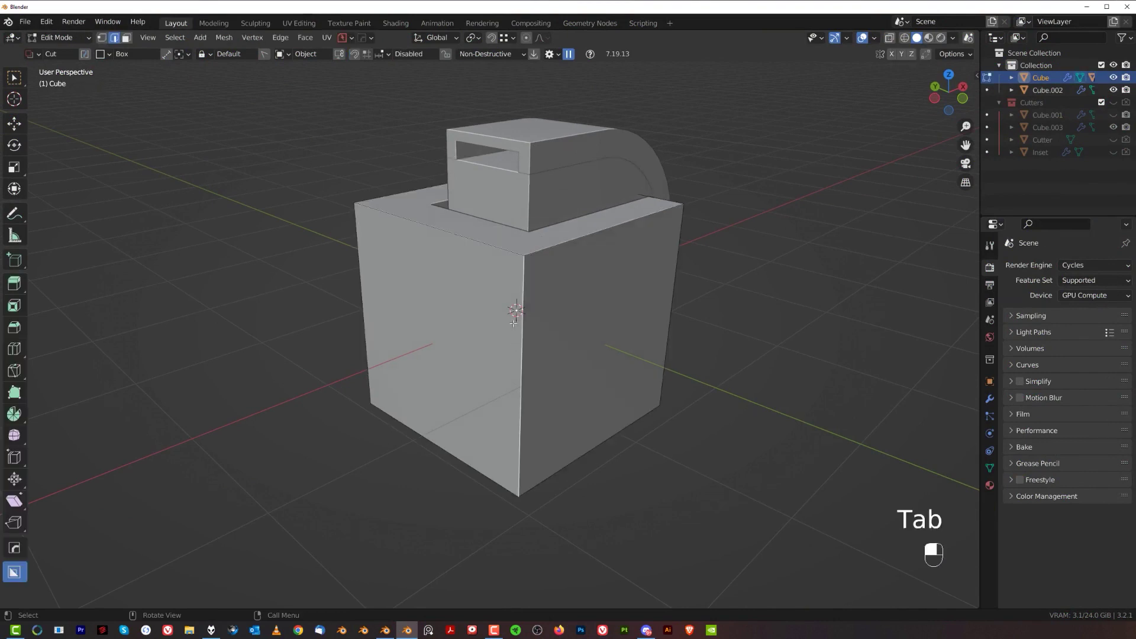
{"action": "key", "text": "q"}
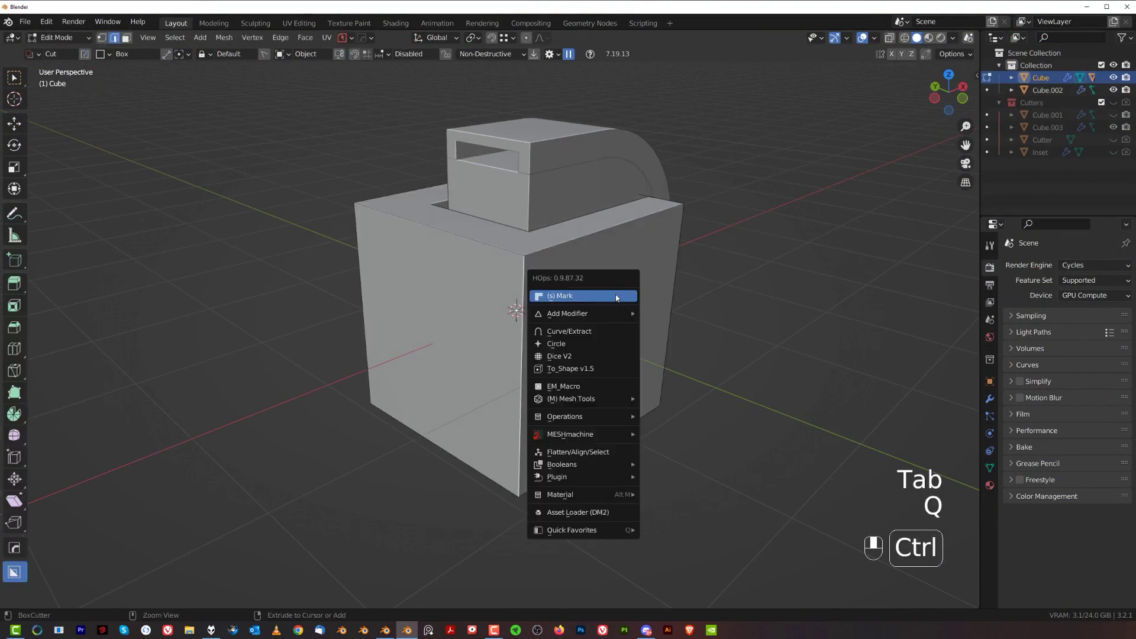
{"action": "left_click", "coordinate": [616, 295], "text": "ctrl"}
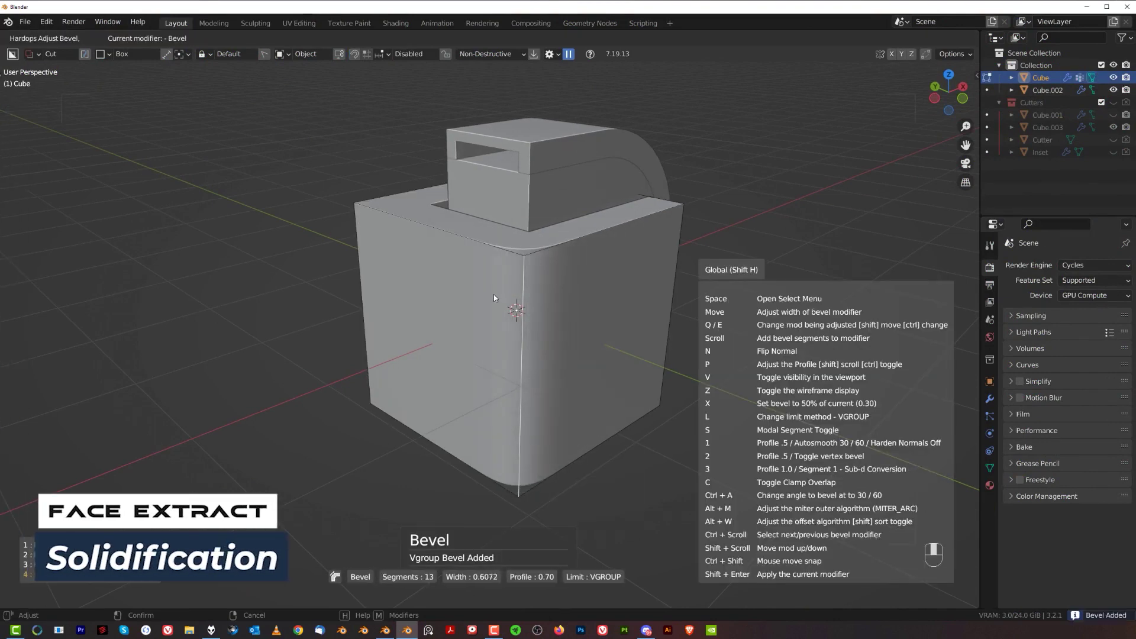
{"action": "scroll", "coordinate": [494, 294], "scroll_direction": "up", "scroll_amount": 13}
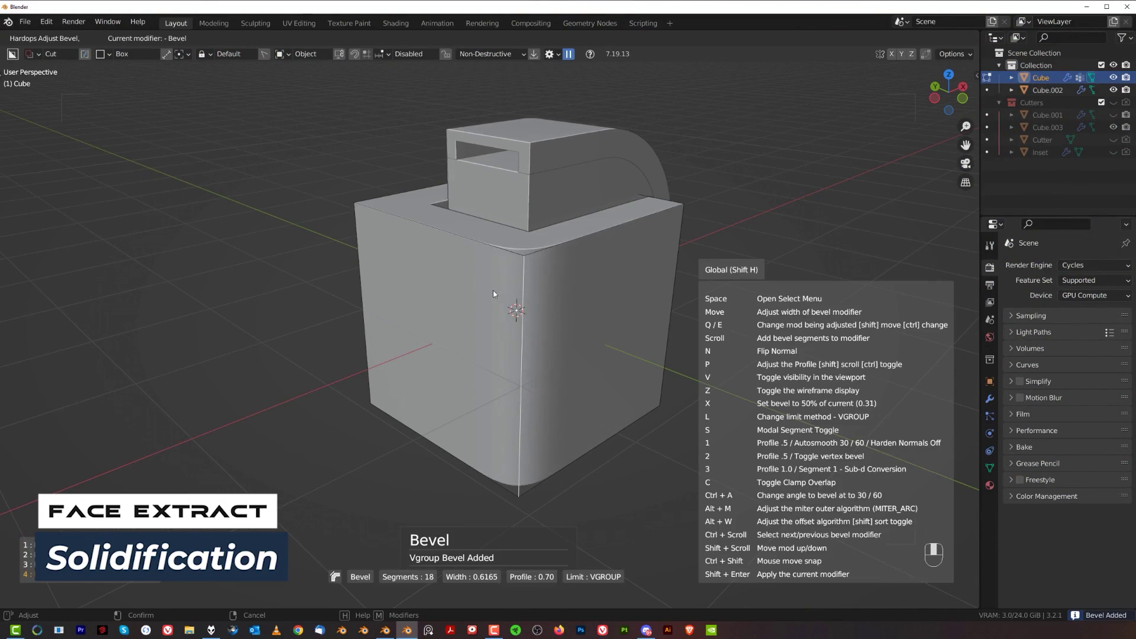
{"action": "left_click", "coordinate": [403, 317]}
Mirror the cube across the Y axis to round the opposite front vertical edge
{"action": "scroll", "coordinate": [467, 317], "scroll_direction": "down", "scroll_amount": 2}
{"action": "middle_click_drag", "start_coordinate": [467, 317], "coordinate": [563, 346]}
{"action": "key", "text": "Tab"}
{"action": "key", "text": "alt+x"}
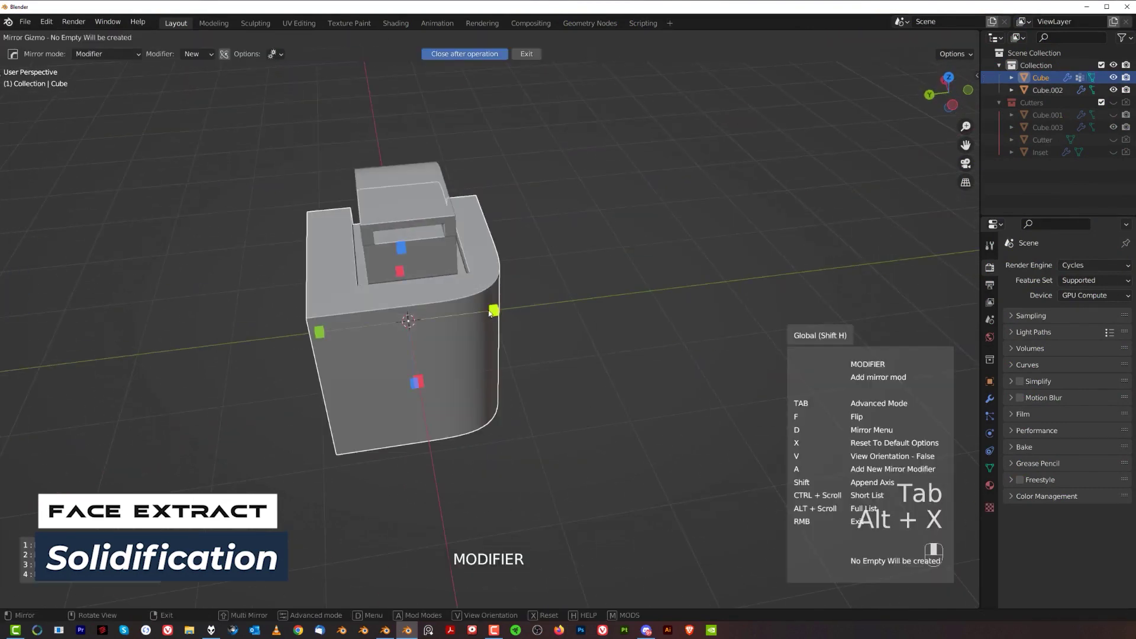
{"action": "left_click", "coordinate": [489, 311]}
{"action": "middle_click_drag", "start_coordinate": [640, 321], "coordinate": [603, 274]}
{"action": "scroll", "coordinate": [603, 275], "scroll_direction": "up", "scroll_amount": 2}
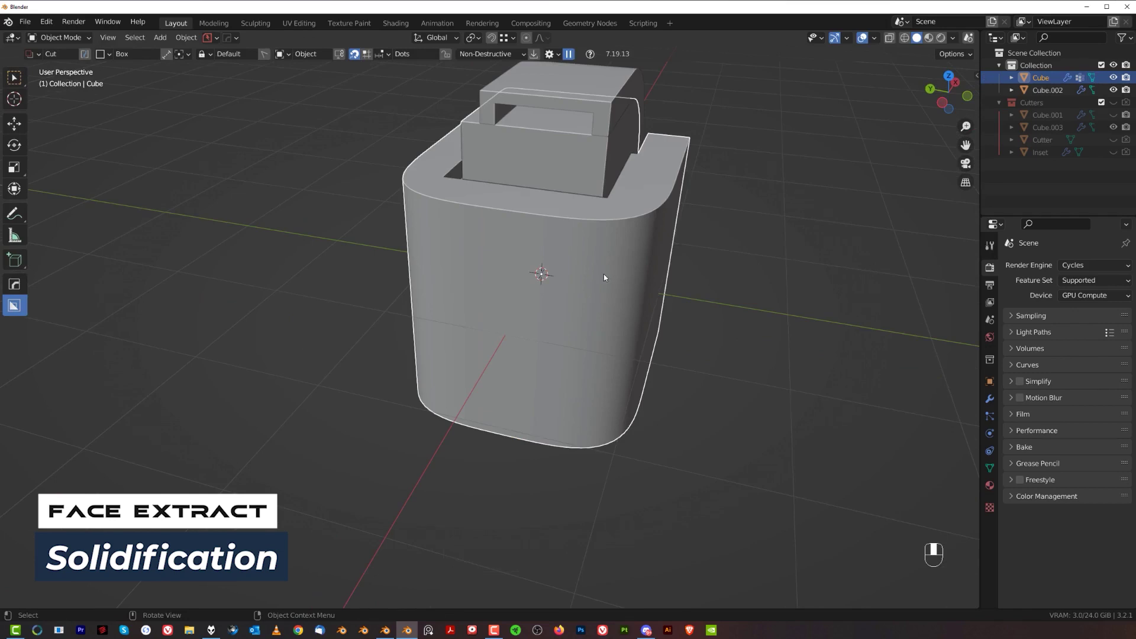
Readjust the cube's vertical-edge bevel to a width of about 1.15
{"action": "key", "text": "q"}
{"action": "left_click", "coordinate": [606, 281]}
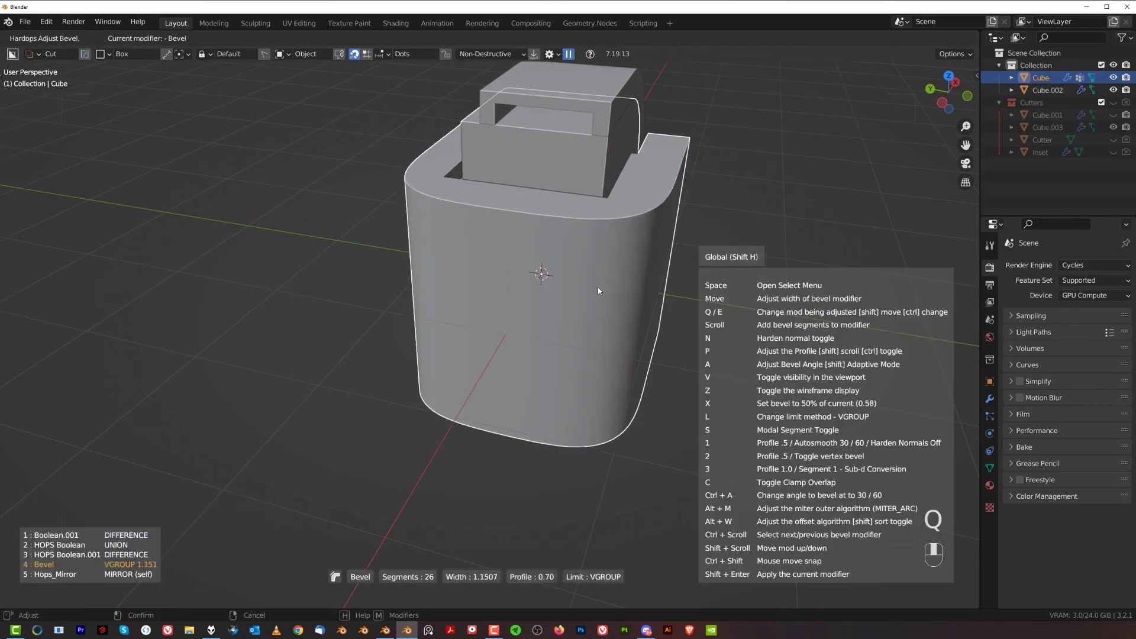
{"action": "left_click", "coordinate": [615, 296]}
{"action": "middle_click_drag", "start_coordinate": [616, 296], "coordinate": [566, 301]}
{"action": "scroll", "coordinate": [555, 274], "scroll_direction": "down", "scroll_amount": 2}
{"action": "scroll", "coordinate": [563, 289], "scroll_direction": "up", "scroll_amount": 2}
Start Face Extract on the cube and select the linked flat and curved faces along one side
{"action": "key", "text": "q"}
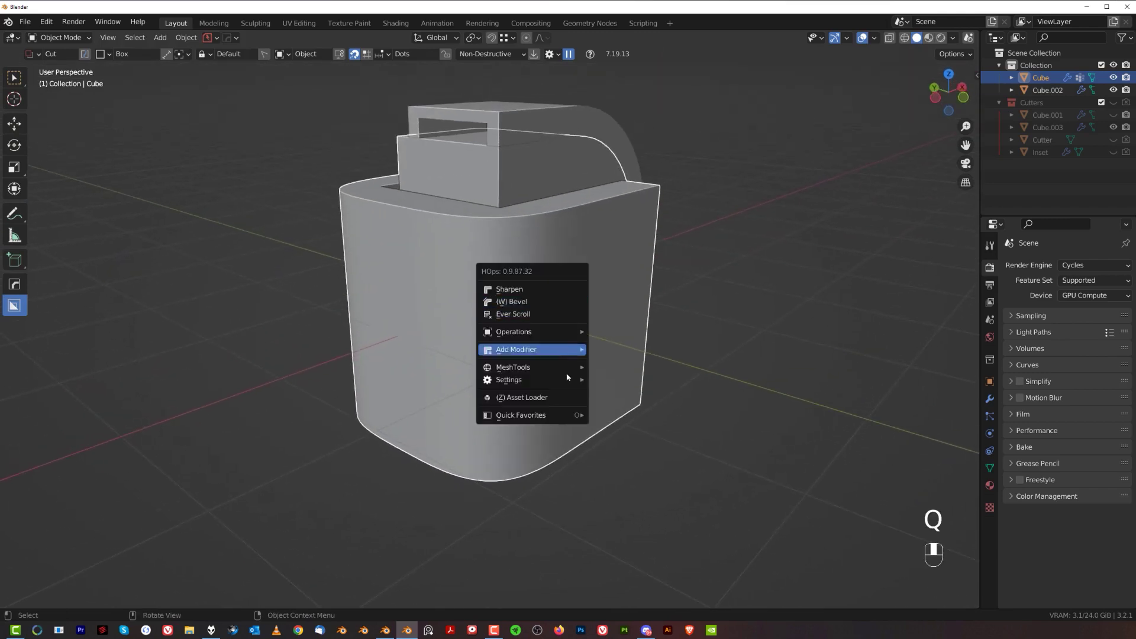
{"action": "mouse_move", "coordinate": [559, 366]}
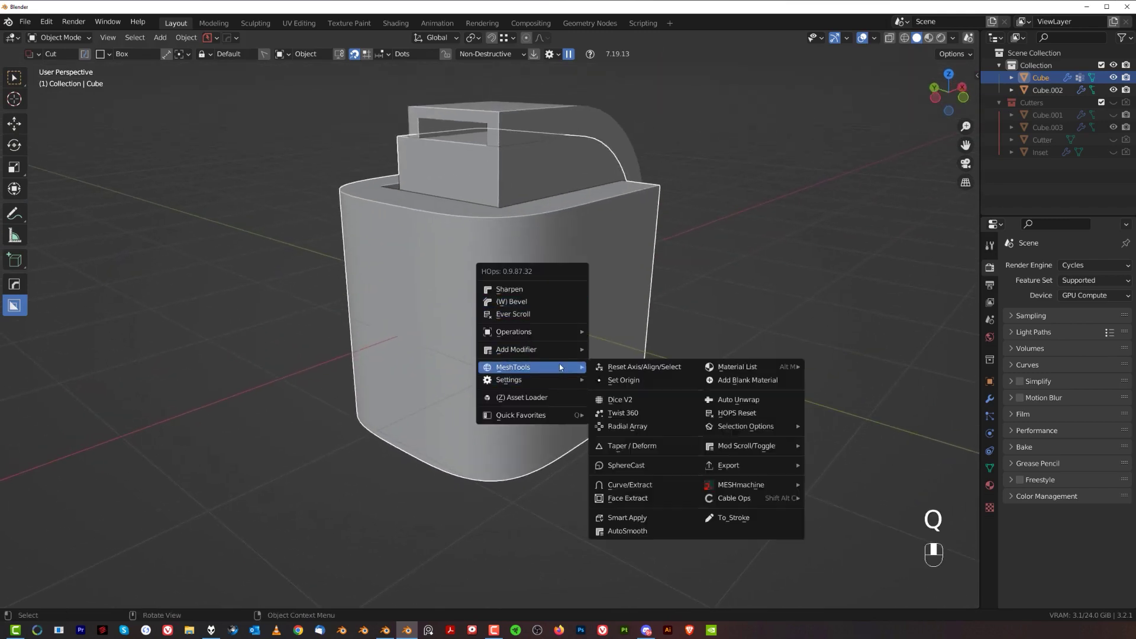
{"action": "left_click", "coordinate": [630, 497]}
{"action": "middle_click_drag", "start_coordinate": [306, 247], "coordinate": [517, 336]}
{"action": "left_click", "coordinate": [436, 335], "text": "ctrl"}
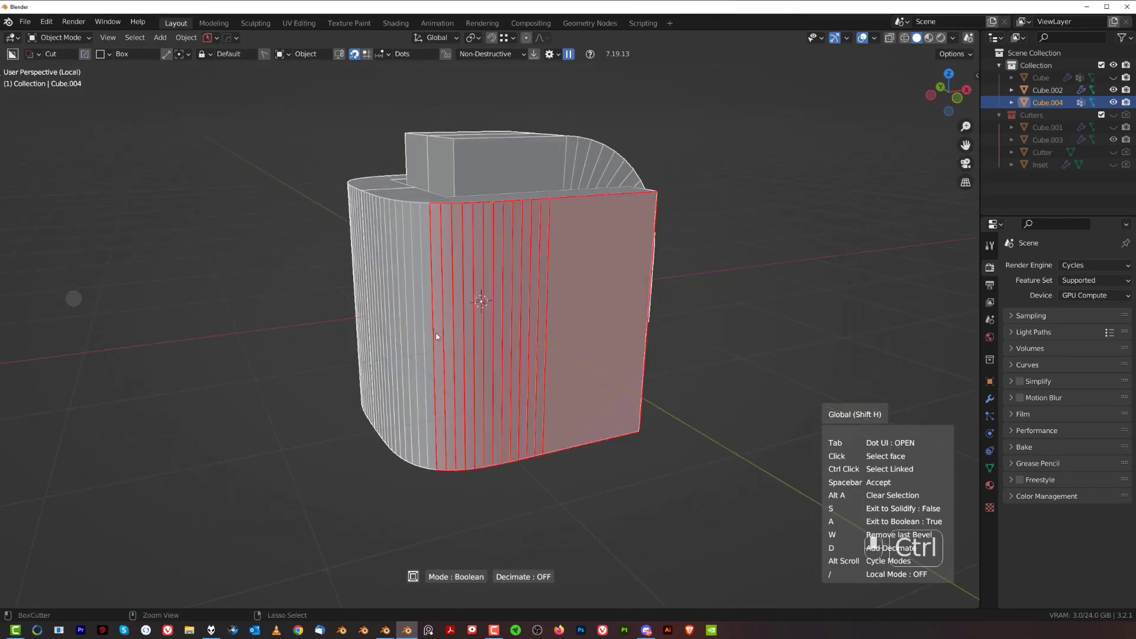
{"action": "middle_click_drag", "start_coordinate": [436, 334], "coordinate": [537, 321]}
{"action": "middle_click_drag", "start_coordinate": [556, 363], "coordinate": [563, 344]}
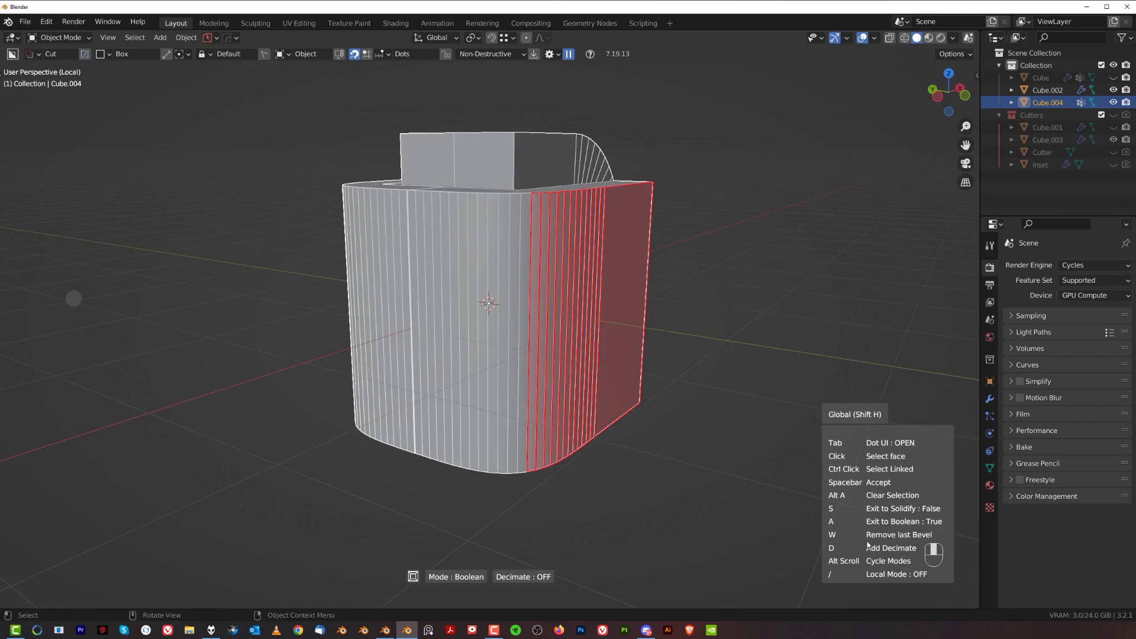
Remove the last bevel in Face Extract and add the front faces to the selected side face
{"action": "key", "text": "w"}
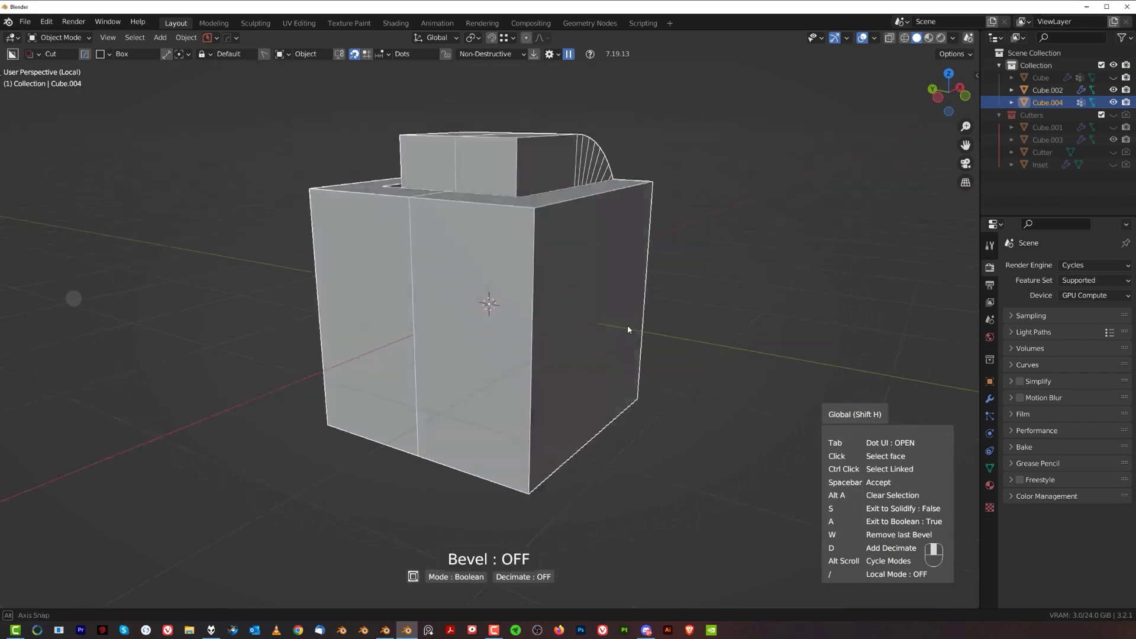
{"action": "left_click", "coordinate": [357, 276], "text": "shift"}
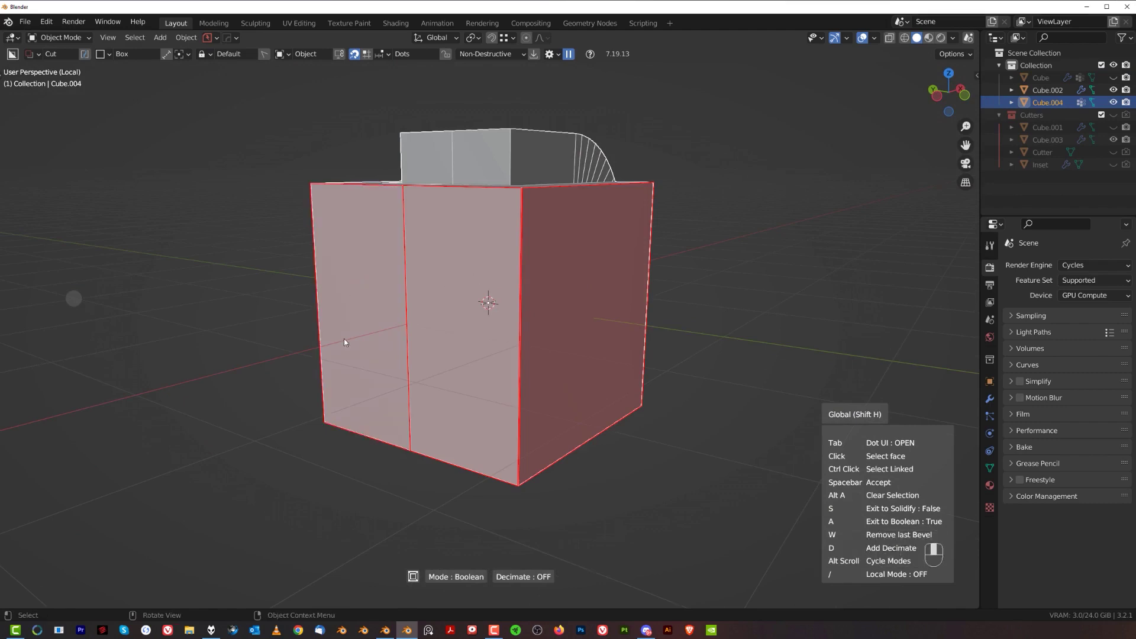
{"action": "middle_click_drag", "start_coordinate": [343, 338], "coordinate": [688, 315]}
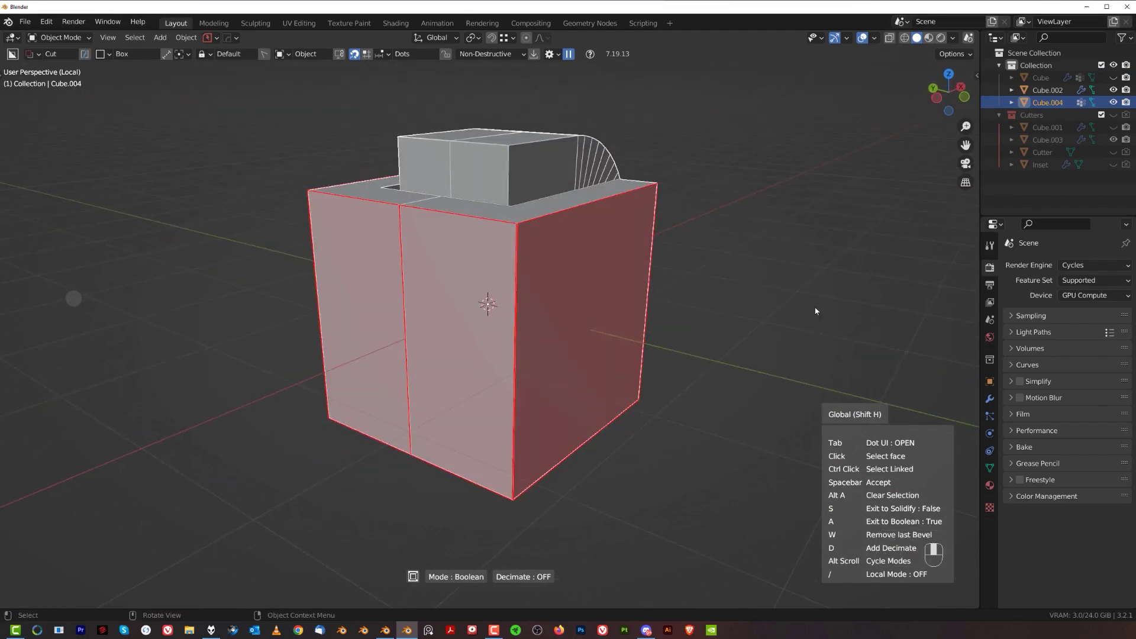
Accept the extraction and cut the selected faces into the cube as an extruded boolean about 0.33 deep
{"action": "key", "text": "space"}
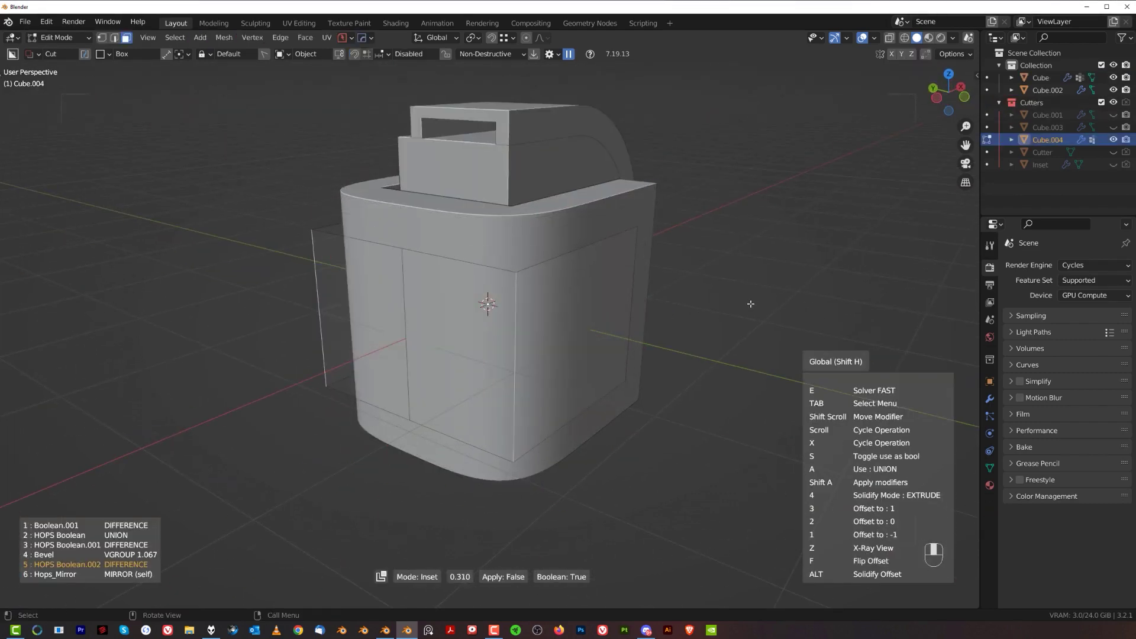
{"action": "key", "text": "4"}
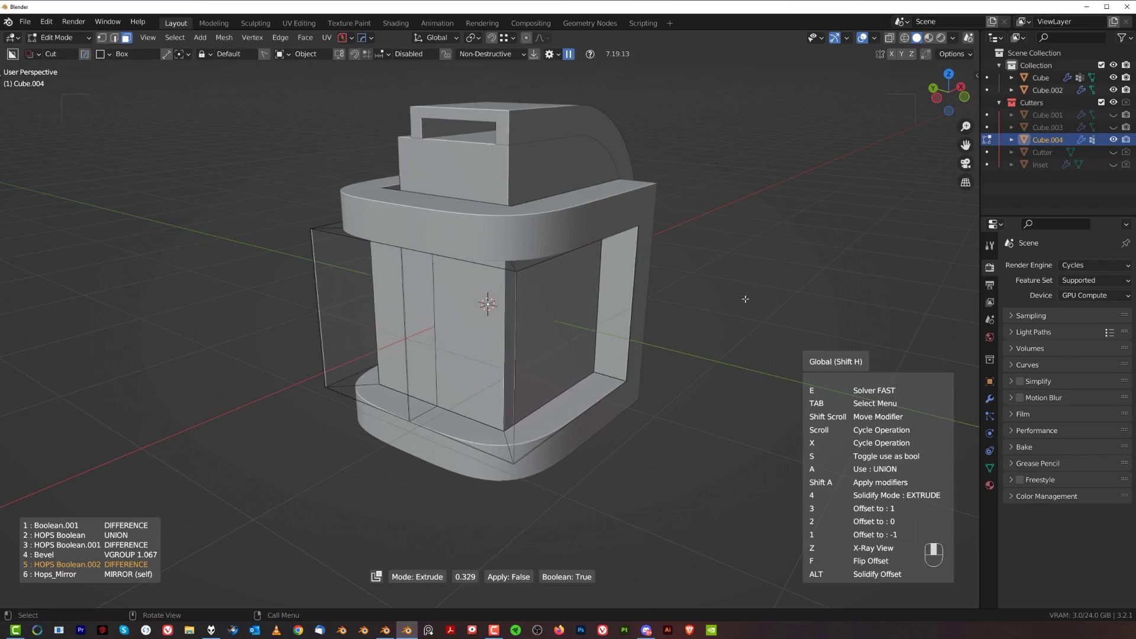
{"action": "left_click", "coordinate": [740, 296]}
Isolate the extracted cutter and mark its two outer vertical corner edges with a vertex-group bevel about 0.43 wide
{"action": "key", "text": "slash"}
{"action": "middle_click_drag", "start_coordinate": [647, 332], "coordinate": [375, 341]}
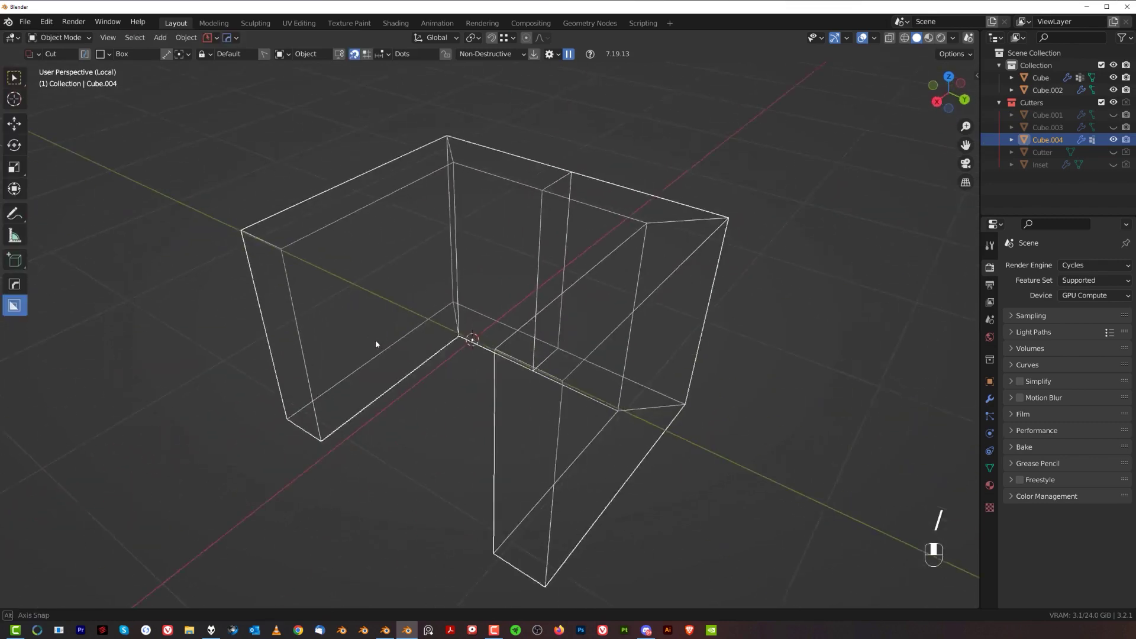
{"action": "key", "text": "Tab"}
{"action": "middle_click_drag", "start_coordinate": [451, 258], "coordinate": [641, 310]}
{"action": "key", "text": "q"}
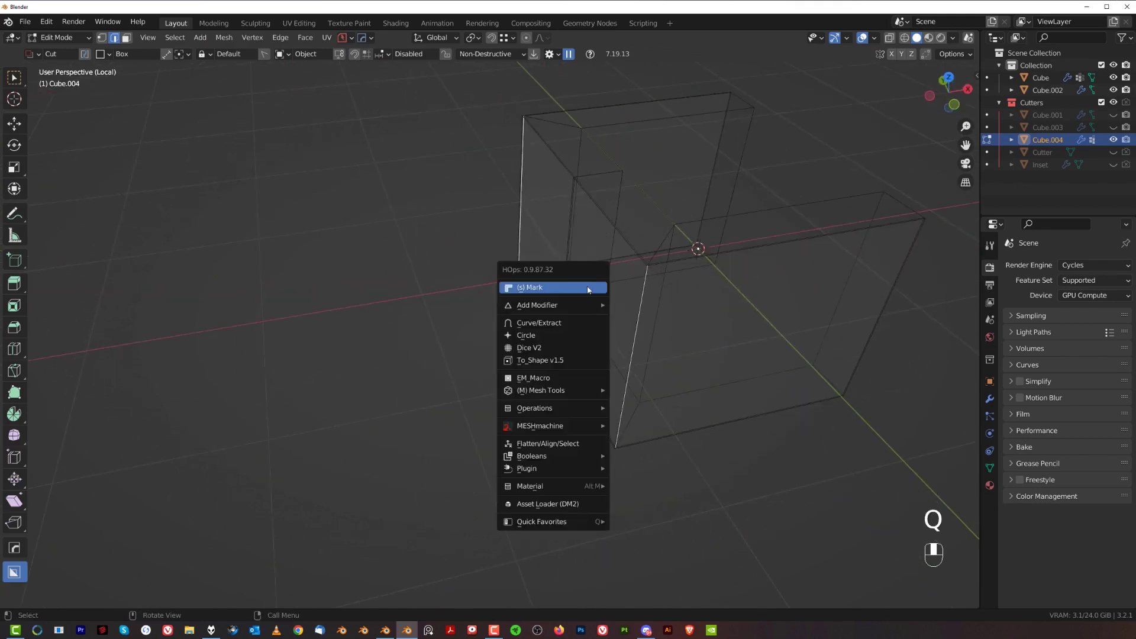
{"action": "left_click", "coordinate": [588, 289], "text": "ctrl"}
{"action": "scroll", "coordinate": [502, 261], "scroll_direction": "up", "scroll_amount": 12}
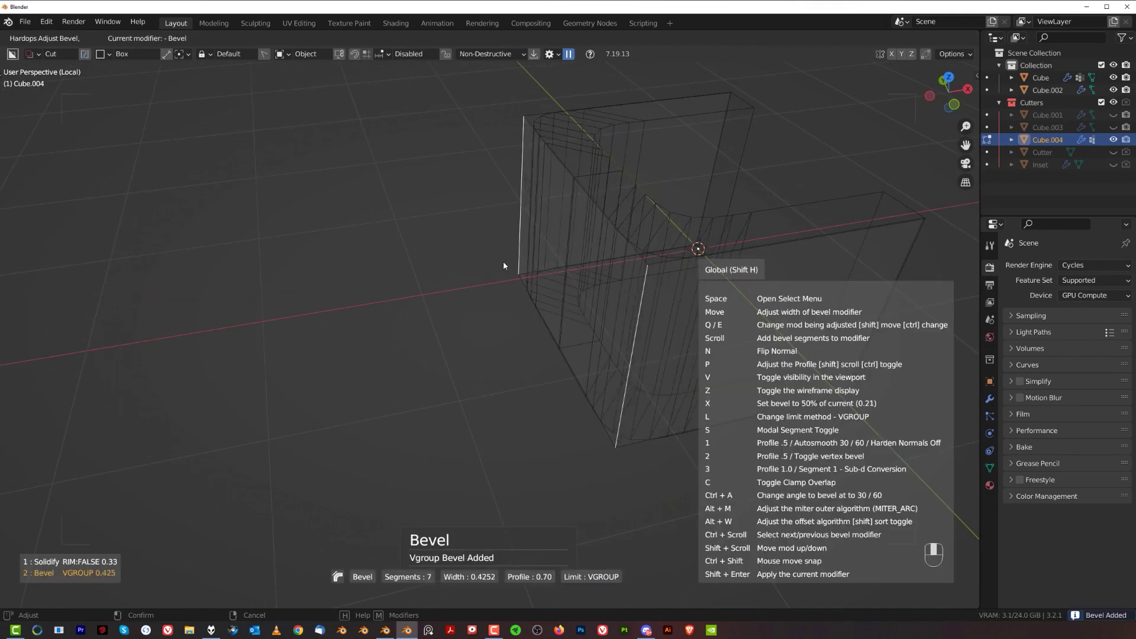
{"action": "left_click", "coordinate": [503, 261]}
Return from the isolated cutter to the full model, hide the cutters and inspect the rounded recess
{"action": "key", "text": "Tab"}
{"action": "left_click", "coordinate": [491, 232]}
{"action": "key", "text": "slash"}
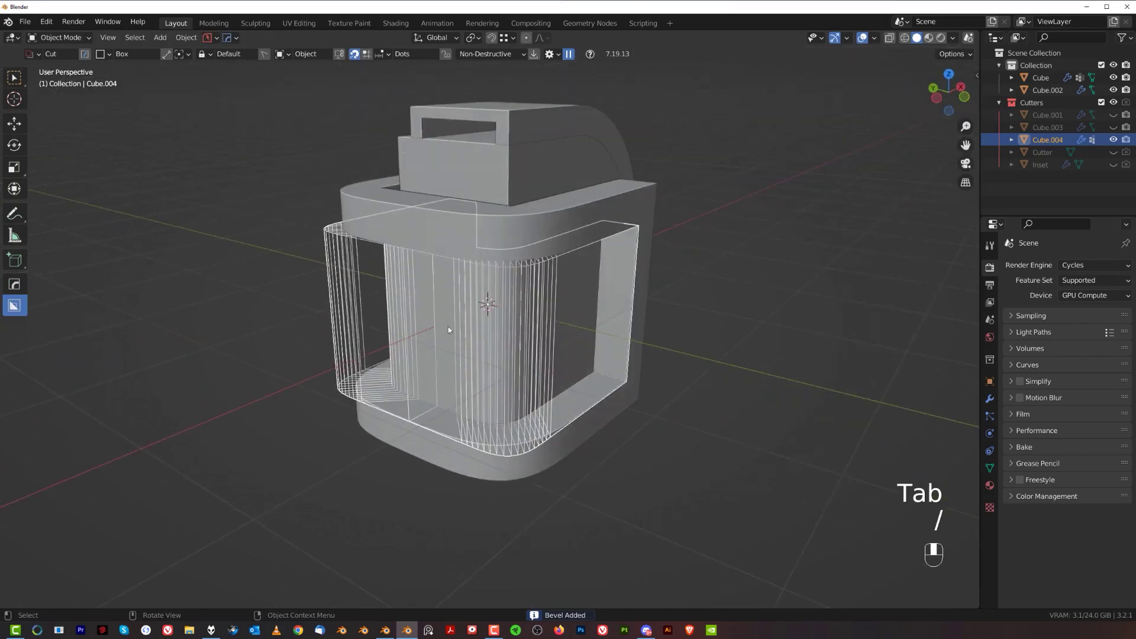
{"action": "key", "text": "shift+2"}
{"action": "mouse_move", "coordinate": [561, 355]}
{"action": "middle_mouse_down"}
{"action": "mouse_move", "coordinate": [416, 316]}
{"action": "mouse_move", "coordinate": [524, 259]}
{"action": "middle_mouse_up"}
{"action": "middle_click_drag", "start_coordinate": [525, 263], "coordinate": [517, 381]}
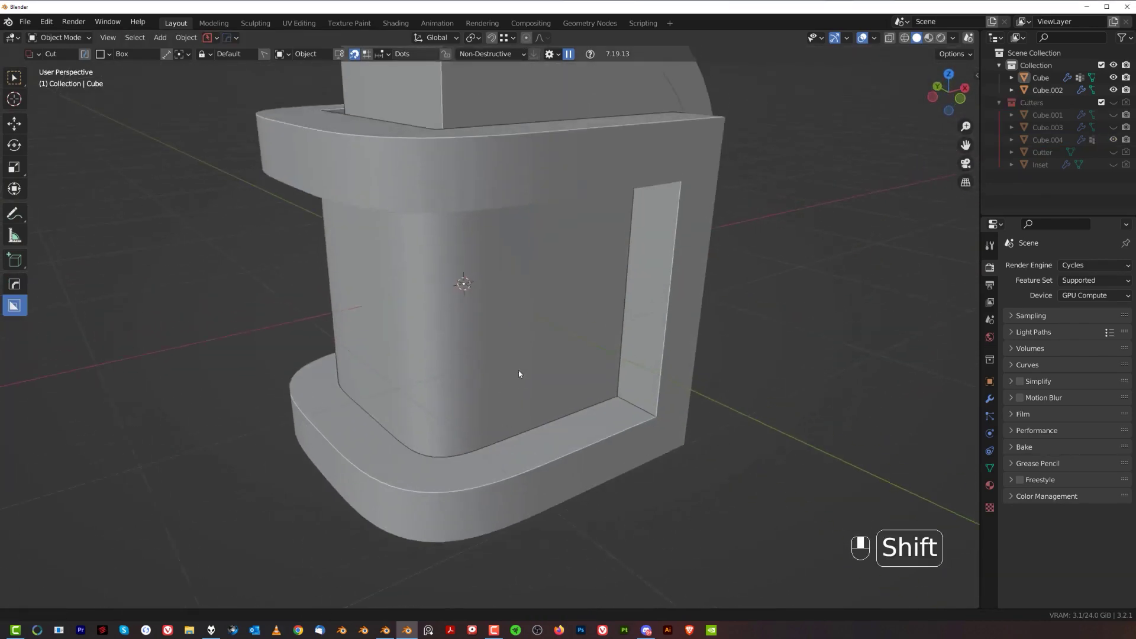
{"action": "key", "text": "Tab"}
{"action": "scroll", "coordinate": [480, 367], "scroll_direction": "down", "scroll_amount": 4}
{"action": "key", "text": "Tab"}
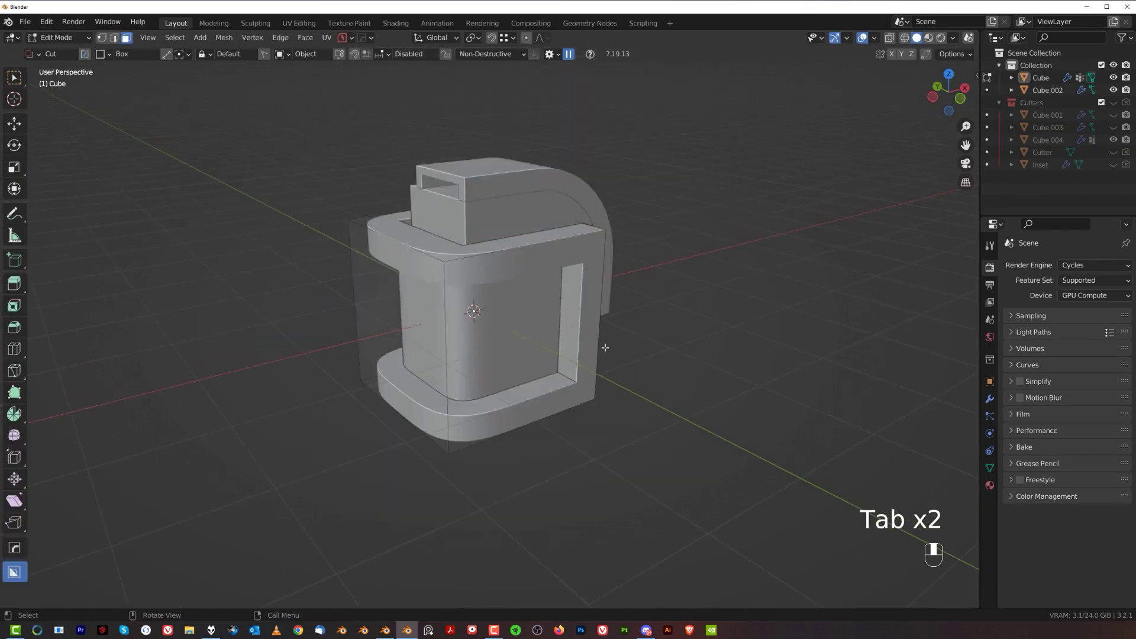
{"action": "key", "text": "Tab"}
Add a new mesh cube and move it along the global X axis away from the existing model
{"action": "key", "text": "shift+a"}
{"action": "mouse_move", "coordinate": [641, 346]}
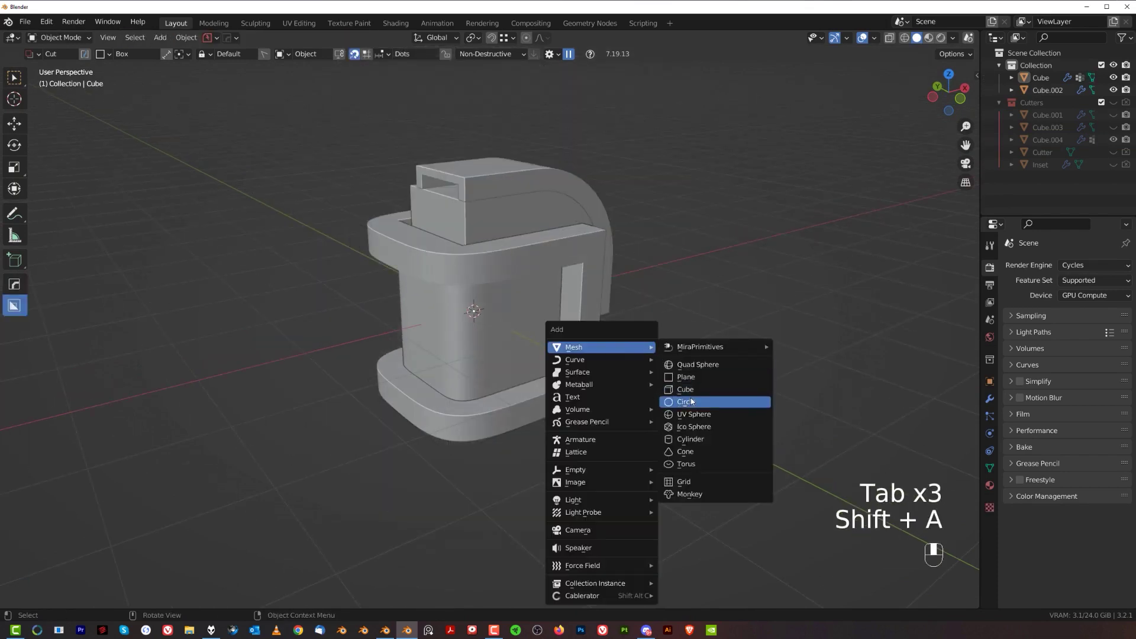
{"action": "left_click", "coordinate": [685, 389]}
{"action": "scroll", "coordinate": [523, 333], "scroll_direction": "down", "scroll_amount": 3}
{"action": "key", "text": "g"}
{"action": "middle_click_drag", "start_coordinate": [530, 343], "coordinate": [583, 349]}
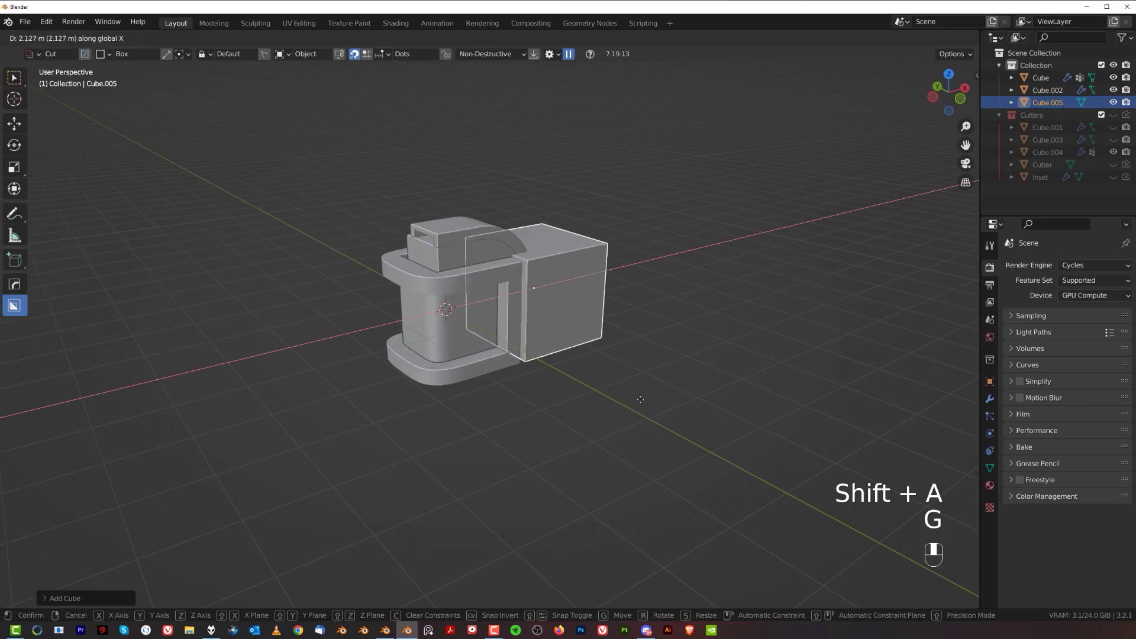
{"action": "left_click", "coordinate": [704, 334]}
Subdivide the new cube's mesh four times into a dense grid and return to Object Mode
{"action": "middle_click_drag", "start_coordinate": [704, 335], "coordinate": [609, 407], "text": "shift"}
{"action": "scroll", "coordinate": [546, 355], "scroll_direction": "up", "scroll_amount": 4}
{"action": "key", "text": "Tab"}
{"action": "middle_click_drag", "start_coordinate": [543, 351], "coordinate": [515, 359], "text": "shift"}
{"action": "scroll", "coordinate": [515, 359], "scroll_direction": "up", "scroll_amount": 3}
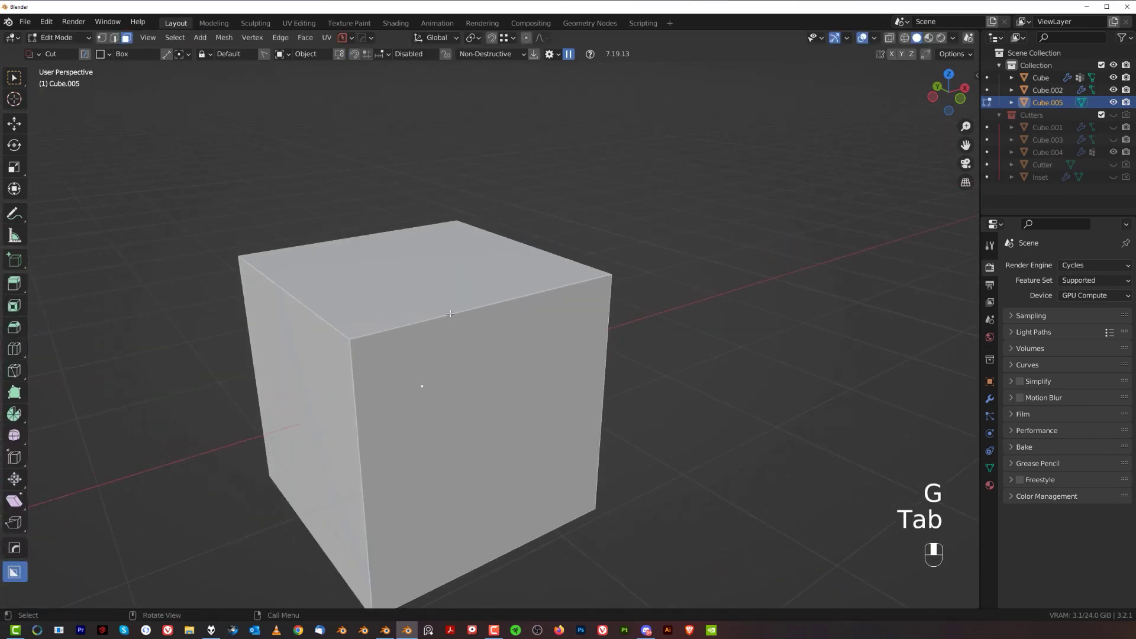
{"action": "right_click", "coordinate": [478, 346]}
{"action": "left_click", "coordinate": [453, 314]}
{"action": "key", "text": "shift+r"}
{"action": "key", "text": "shift+r"}
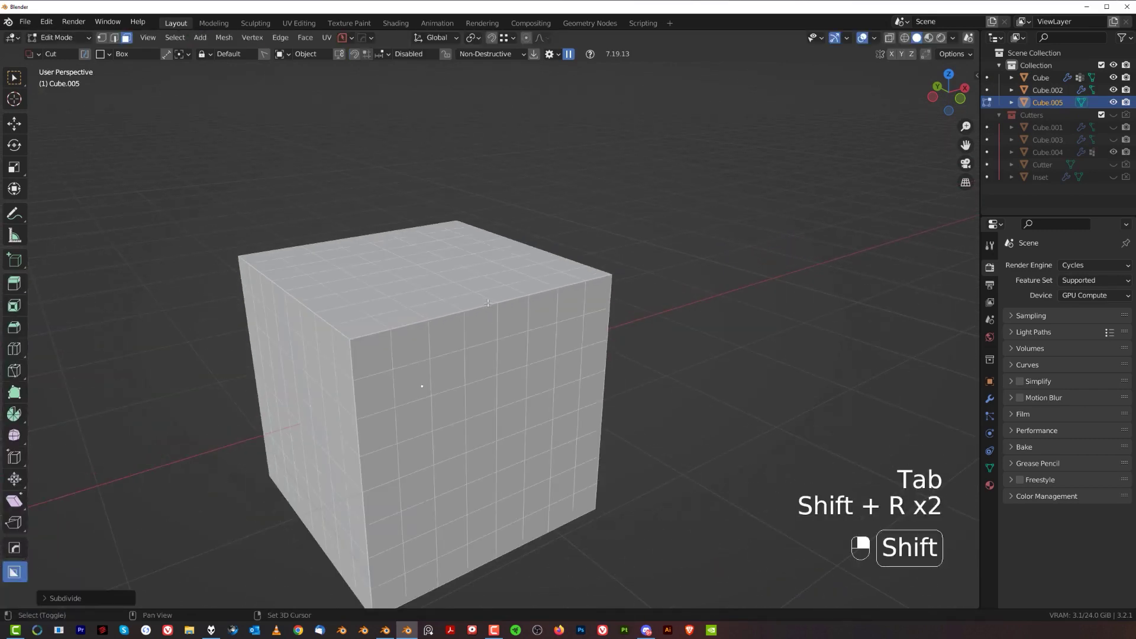
{"action": "key", "text": "shift+r"}
{"action": "key", "text": "Tab"}
Start Face Extract on the subdivided cube, turn Decimate on and select the top face
{"action": "middle_click_drag", "start_coordinate": [488, 324], "coordinate": [557, 329]}
{"action": "key", "text": "q"}
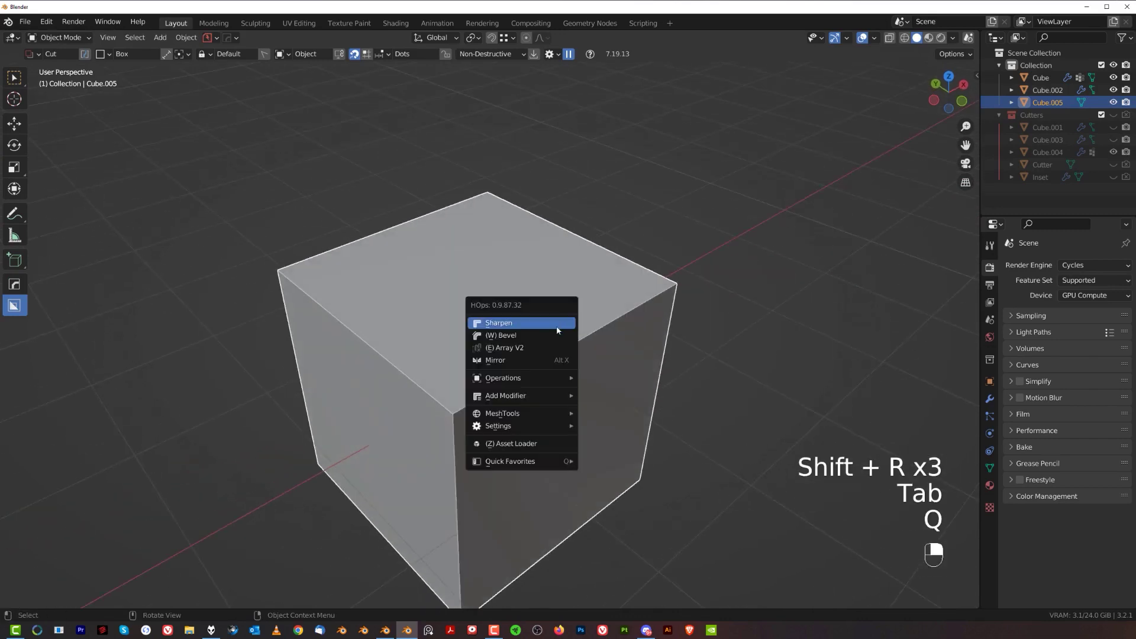
{"action": "mouse_move", "coordinate": [551, 413]}
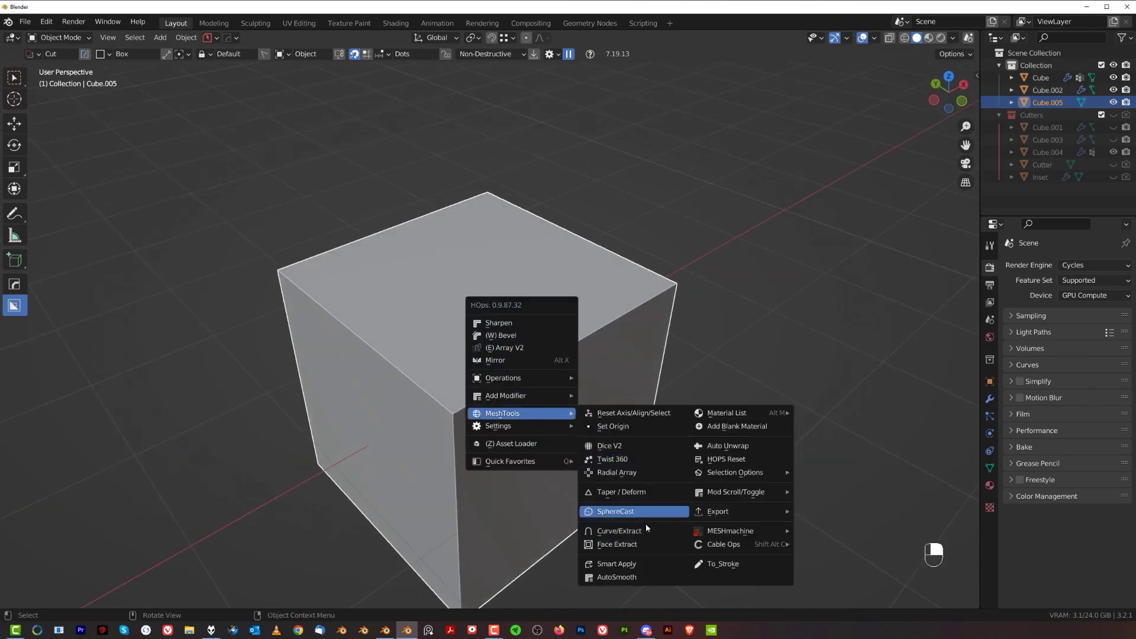
{"action": "left_click", "coordinate": [650, 545]}
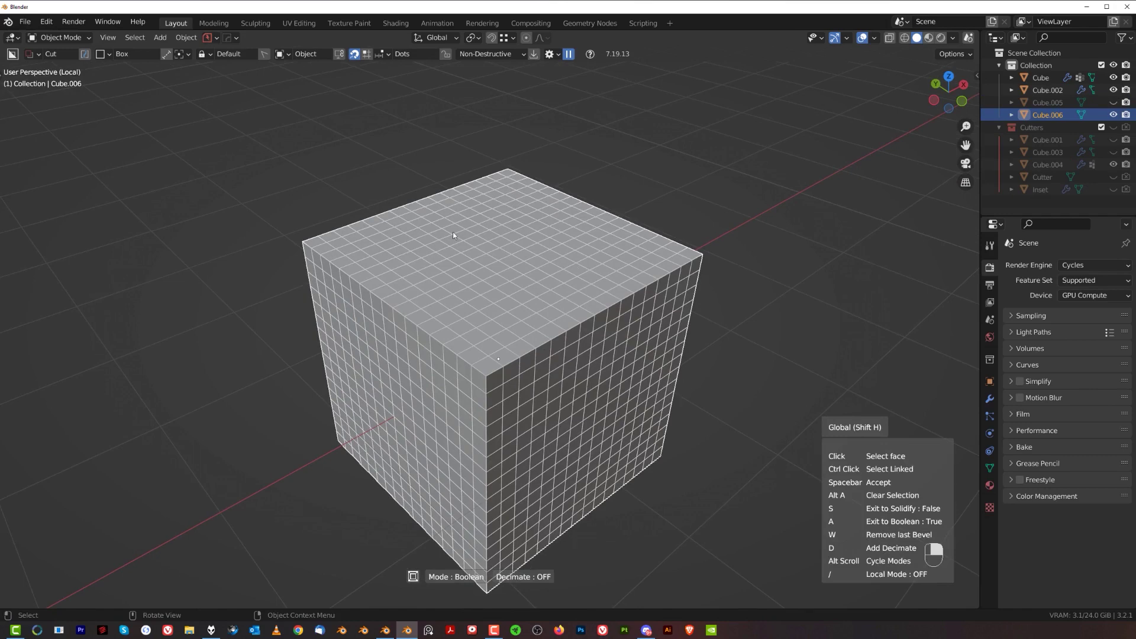
{"action": "mouse_move", "coordinate": [527, 300]}
{"action": "middle_mouse_down", "text": "shift"}
{"action": "mouse_move", "coordinate": [532, 259]}
{"action": "mouse_move", "coordinate": [534, 288]}
{"action": "middle_mouse_up", "text": "shift"}
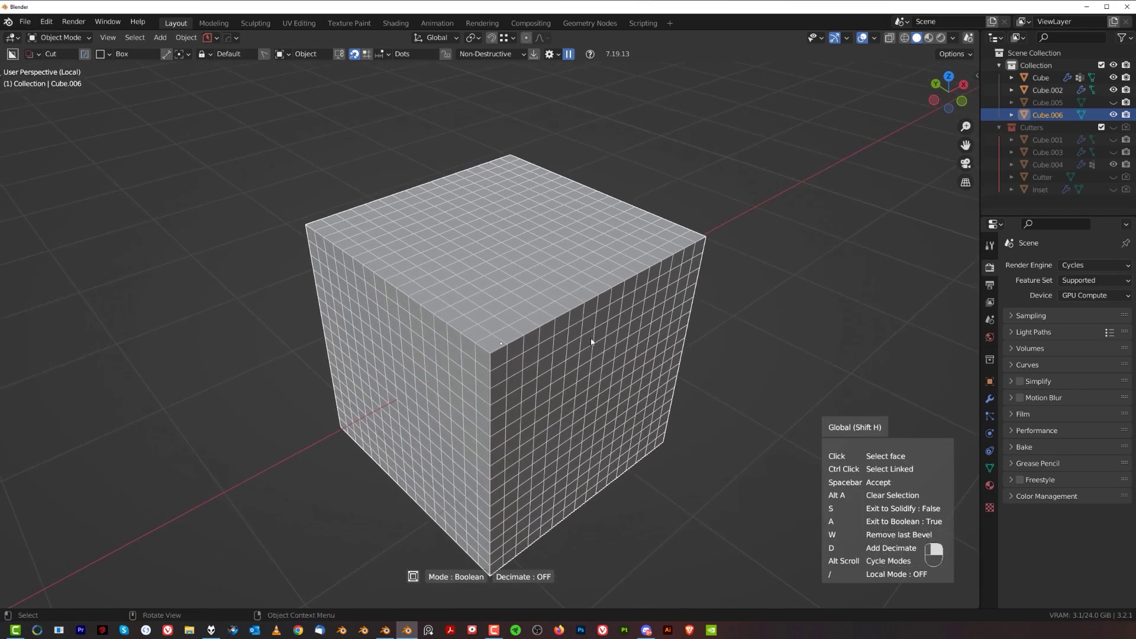
{"action": "key", "text": "d"}
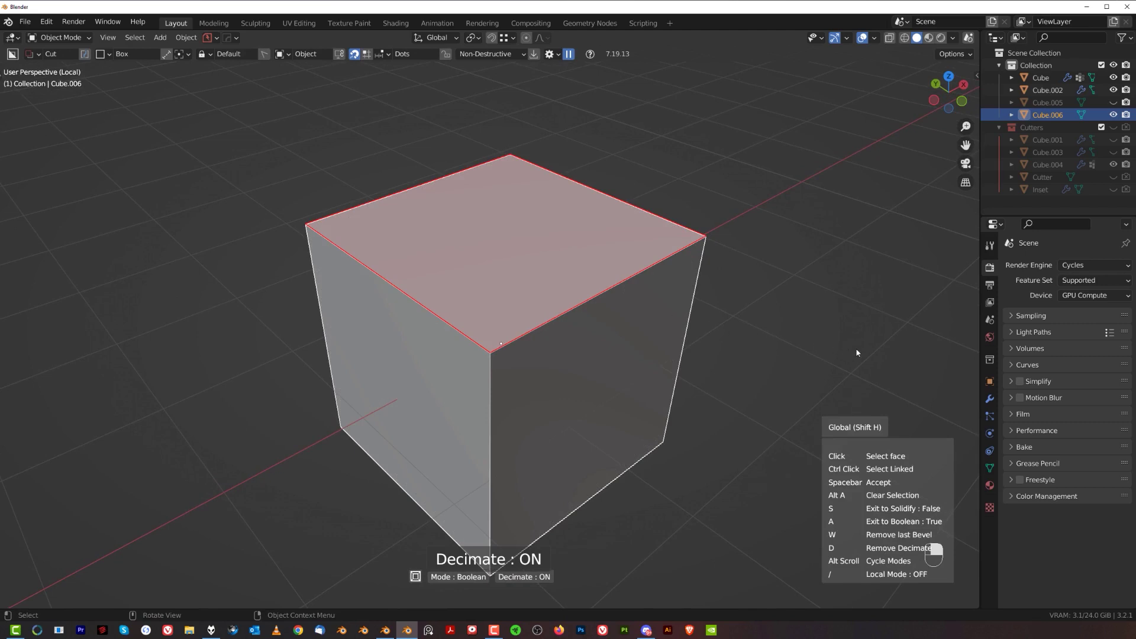
Accept the extraction and cut the top face as an inset, extruded boolean pocket about 0.59 deep
{"action": "key", "text": "space"}
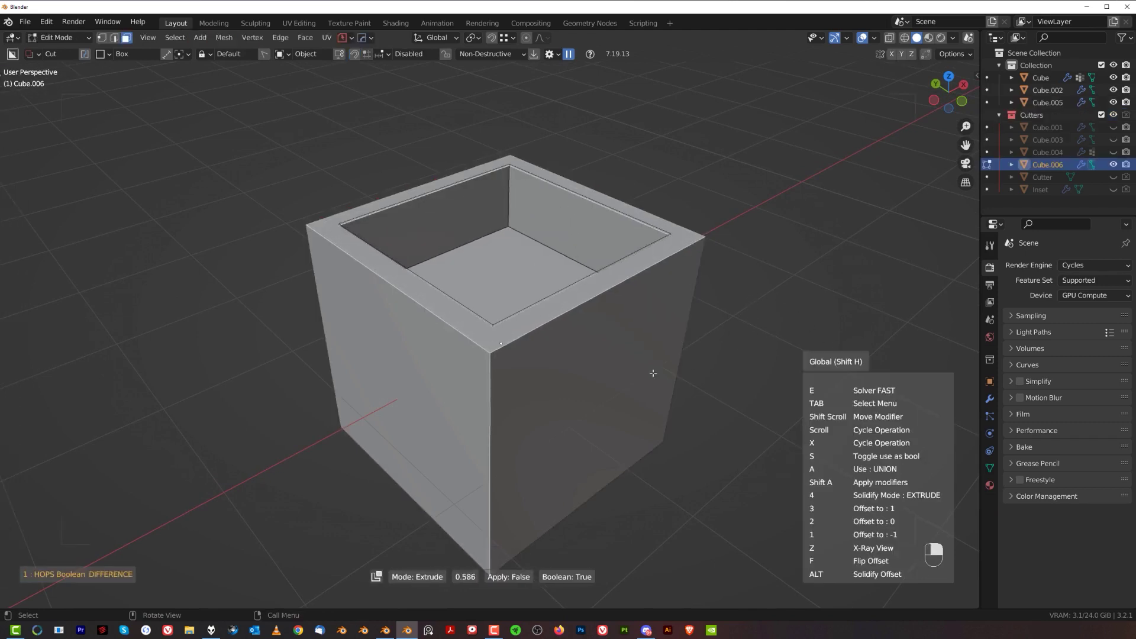
{"action": "key", "text": "Tab"}
{"action": "key", "text": "Tab"}
Inspect the cut cube's mesh and the isolated cutter's simplified geometry
{"action": "left_click", "coordinate": [664, 256]}
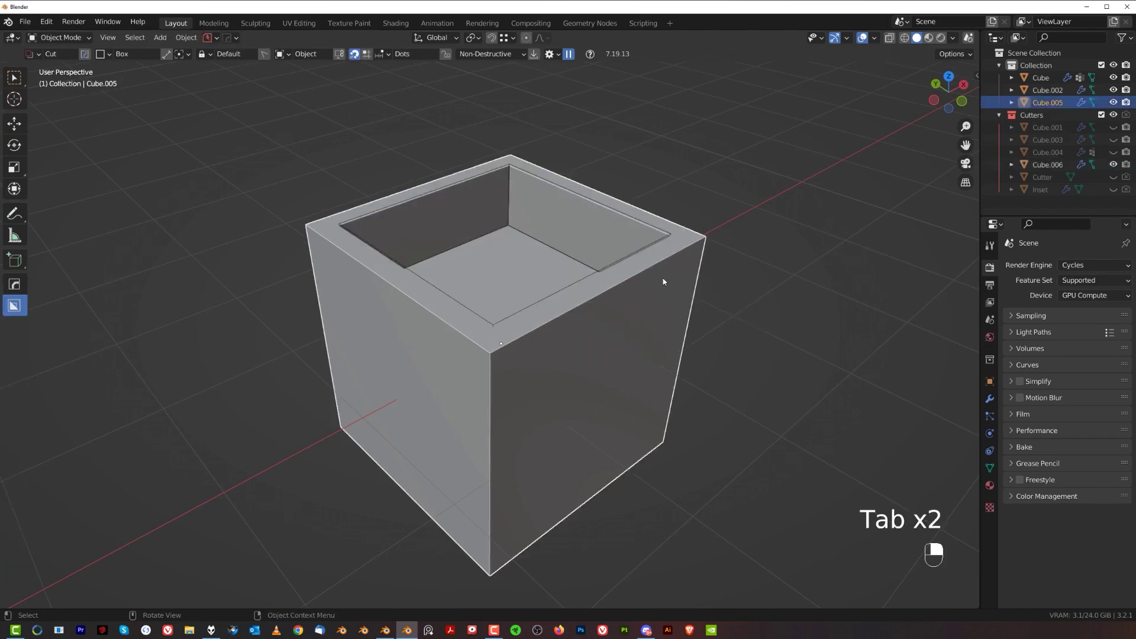
{"action": "key", "text": "Tab"}
{"action": "middle_click_drag", "start_coordinate": [573, 324], "coordinate": [583, 335]}
{"action": "key", "text": "Tab"}
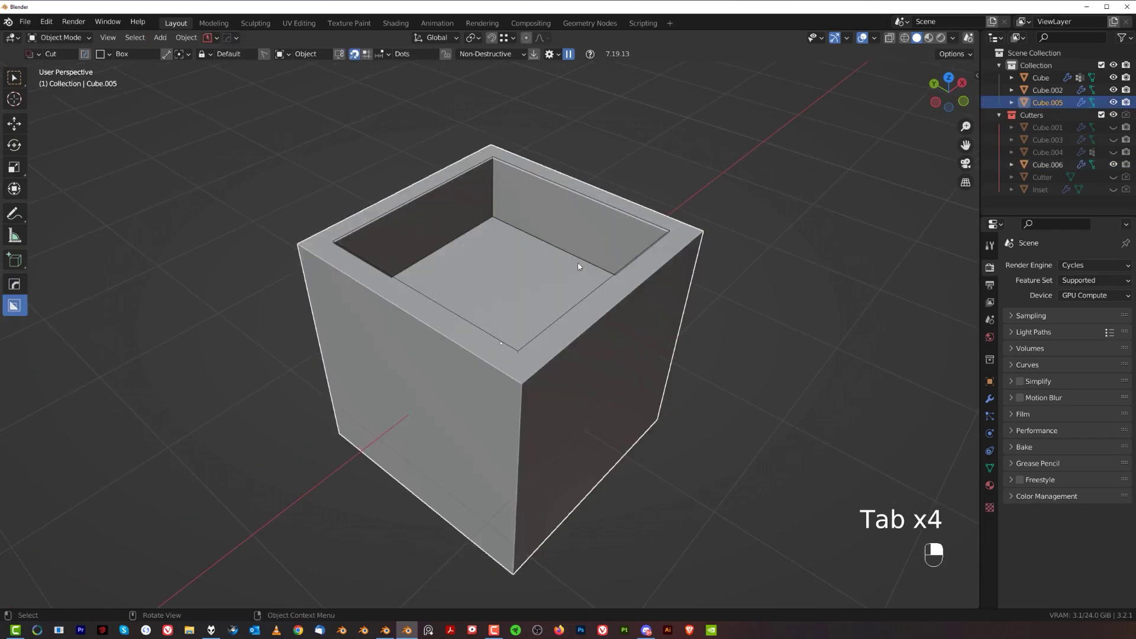
{"action": "left_click", "coordinate": [587, 194]}
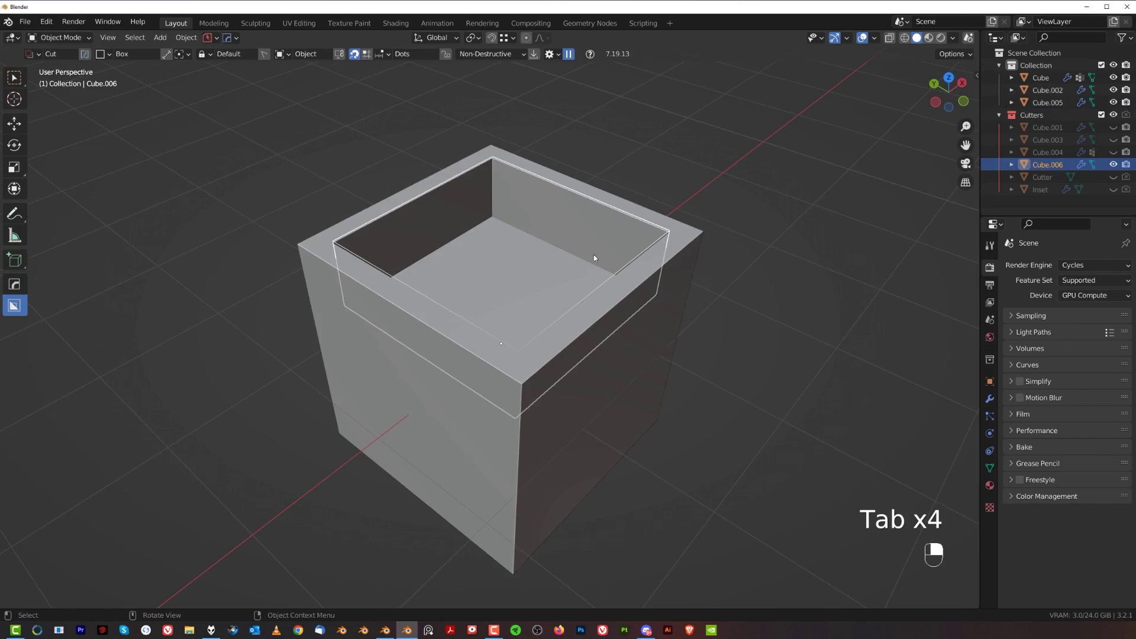
{"action": "key", "text": "slash"}
{"action": "key", "text": "Tab"}
{"action": "key", "text": "Tab"}
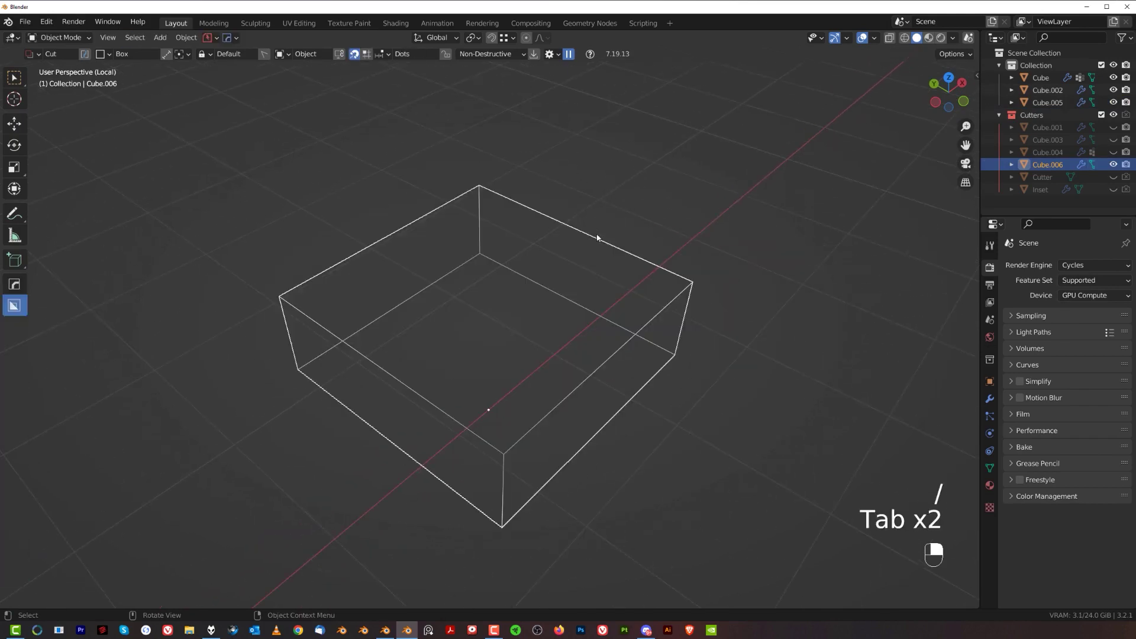
{"action": "middle_click_drag", "start_coordinate": [607, 322], "coordinate": [552, 241]}
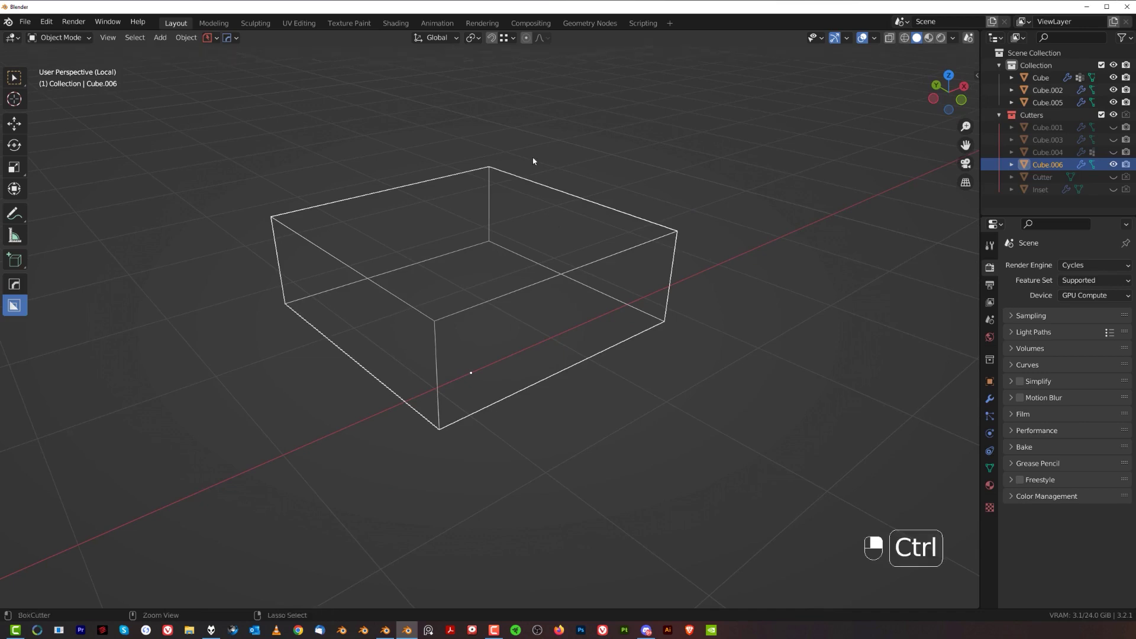
Undo the decimated extraction to return to the uncut subdivided cube and check its mesh grid
{"action": "key", "text": "ctrl+z"}
{"action": "key", "text": "ctrl+z"}
{"action": "key", "text": "ctrl+z"}
{"action": "key", "text": "ctrl+z"}
{"action": "key", "text": "ctrl+z"}
{"action": "key", "text": "ctrl+z"}
{"action": "key", "text": "ctrl+z"}
{"action": "key", "text": "ctrl+z"}
{"action": "key", "text": "ctrl+z"}
{"action": "key", "text": "ctrl+z"}
{"action": "key", "text": "ctrl+z"}
{"action": "key", "text": "ctrl+z"}
{"action": "key", "text": "Tab"}
{"action": "key", "text": "Tab"}
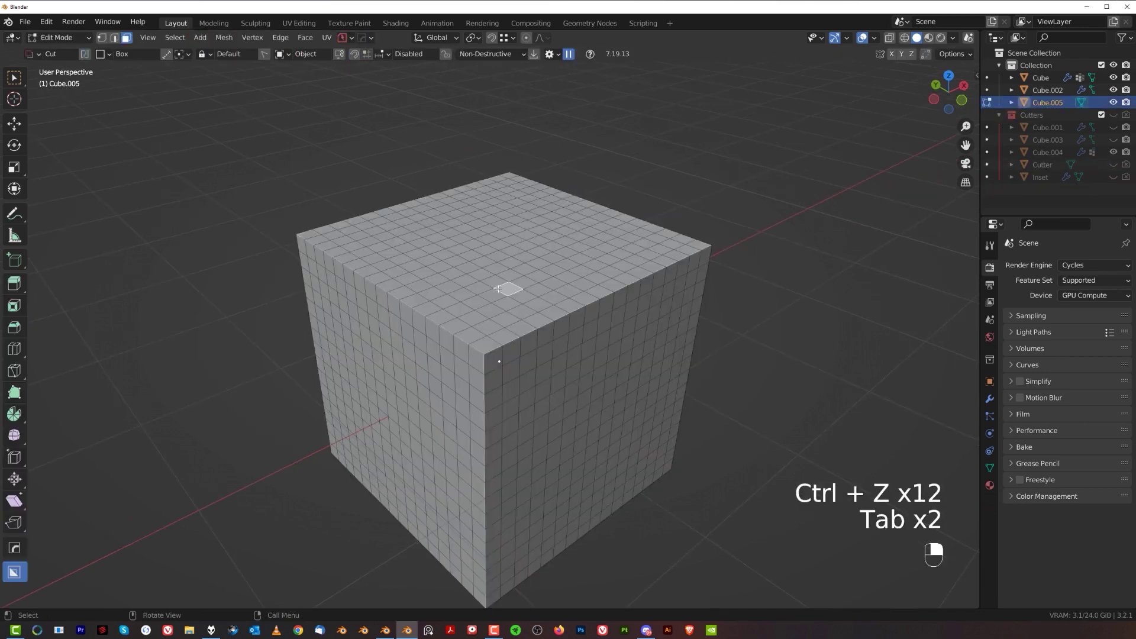
Examine the workflow and sharpening defaults in the HOps Helper settings
{"action": "key", "text": "Tab"}
{"action": "key", "text": "q"}
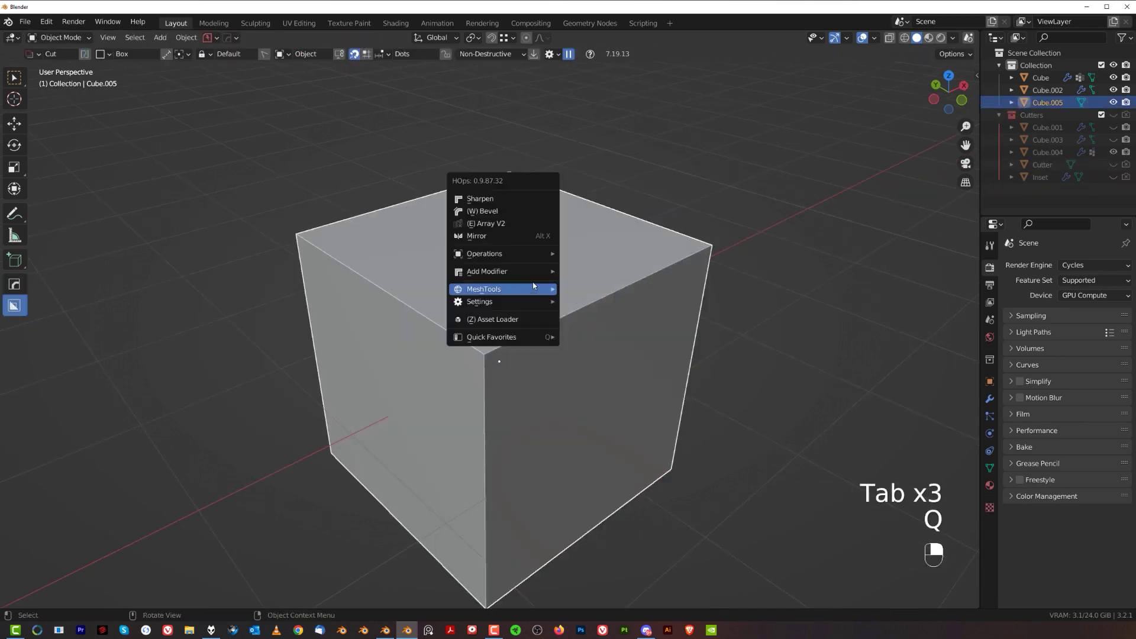
{"action": "key", "text": "ctrl+grave"}
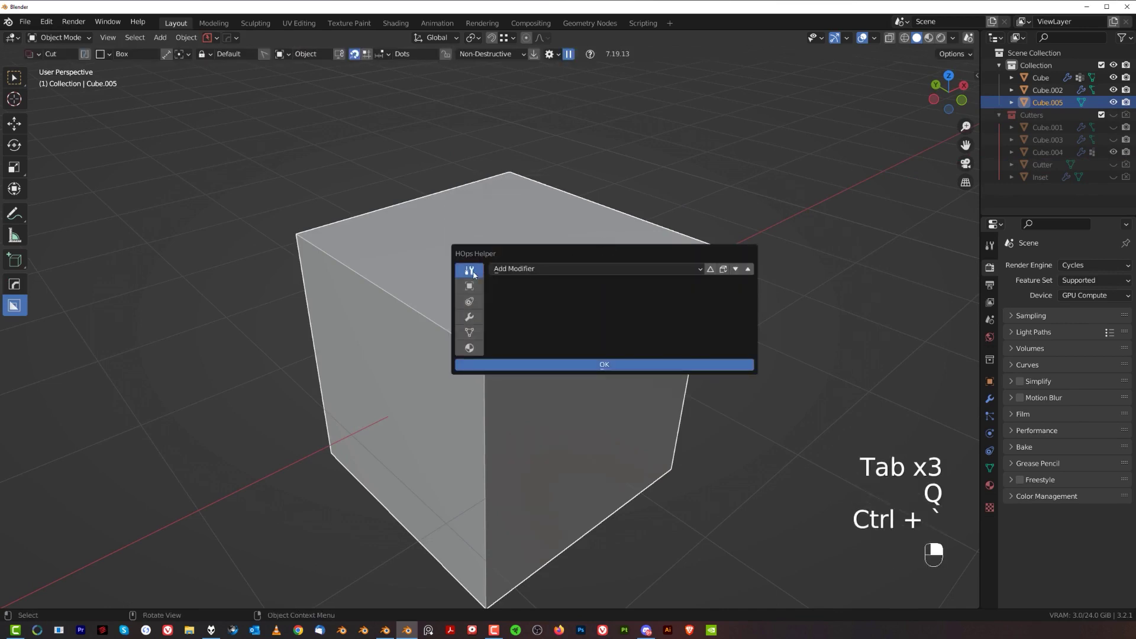
{"action": "left_click", "coordinate": [470, 271]}
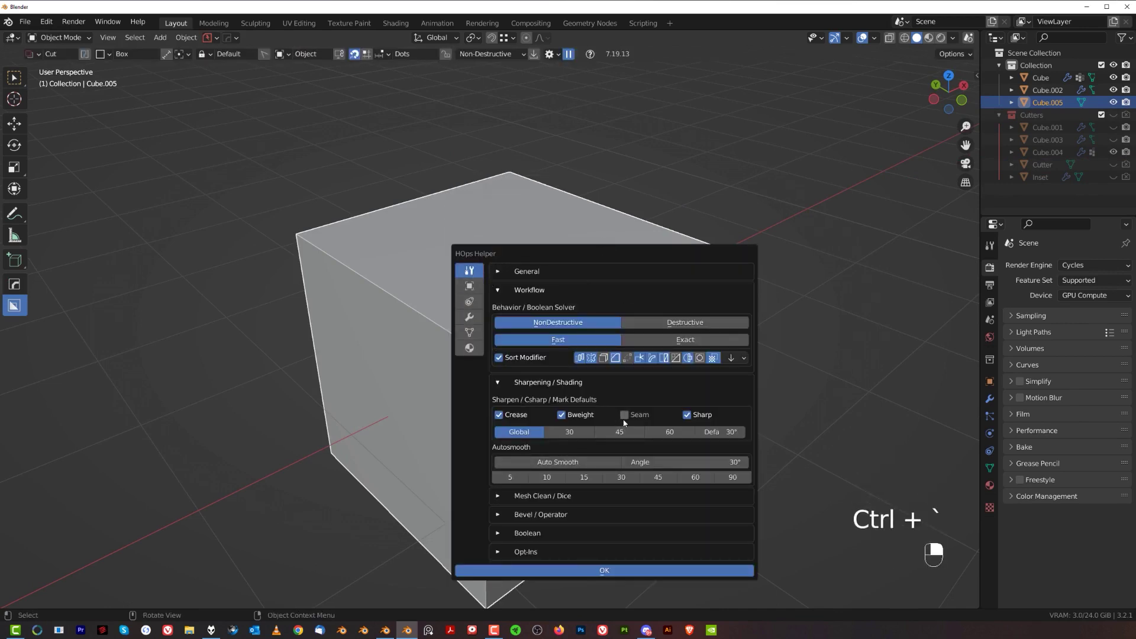
{"action": "left_click", "coordinate": [566, 571]}
Recalculate the subdivided cube's sharpening with Resharp and view the marked edges in Edit Mode
{"action": "key", "text": "q"}
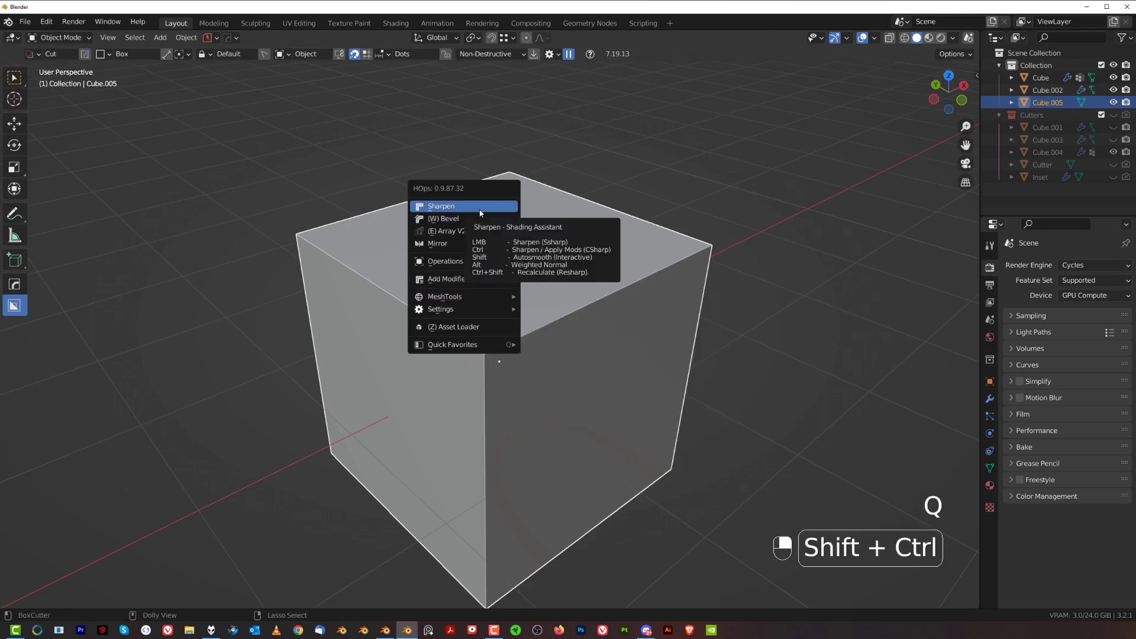
{"action": "left_click", "coordinate": [480, 212], "text": "ctrl+shift"}
{"action": "key", "text": "Tab"}
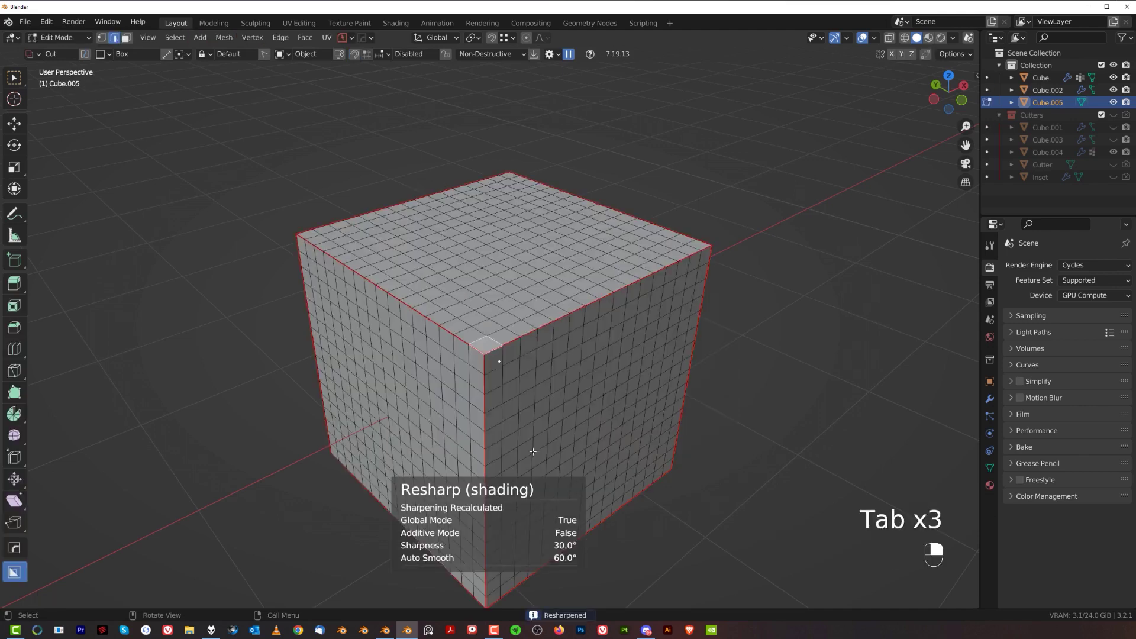
{"action": "middle_click_drag", "start_coordinate": [510, 247], "coordinate": [502, 266], "text": "shift"}
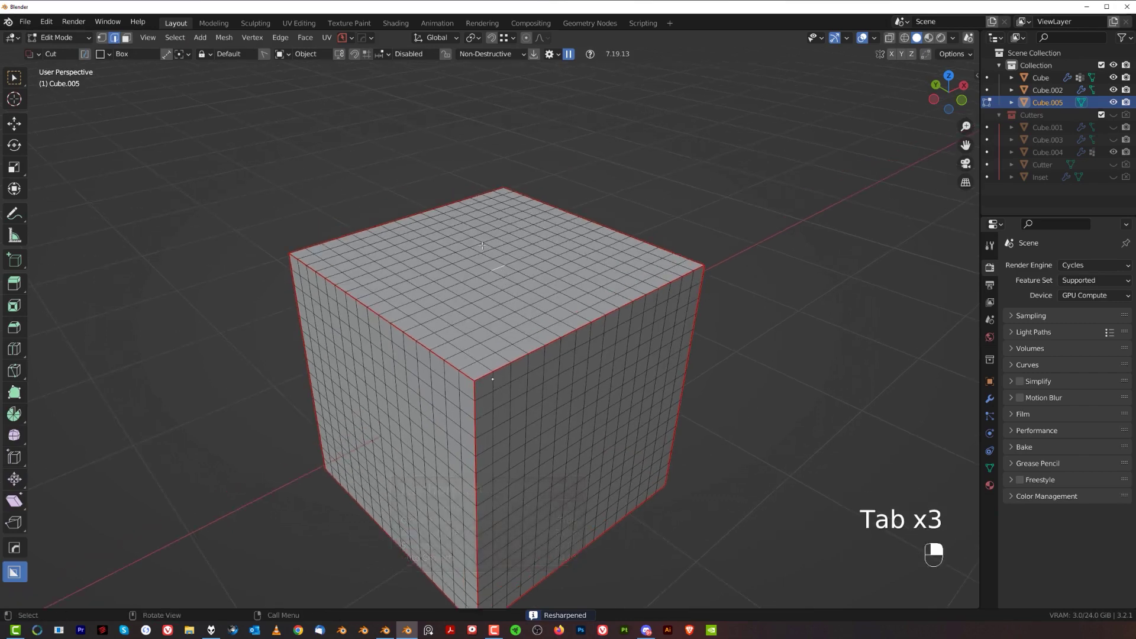
Switch to face selection and select the linked faces of the cube's top side bounded by the sharp edges
{"action": "key", "text": "Tab"}
{"action": "key", "text": "l"}
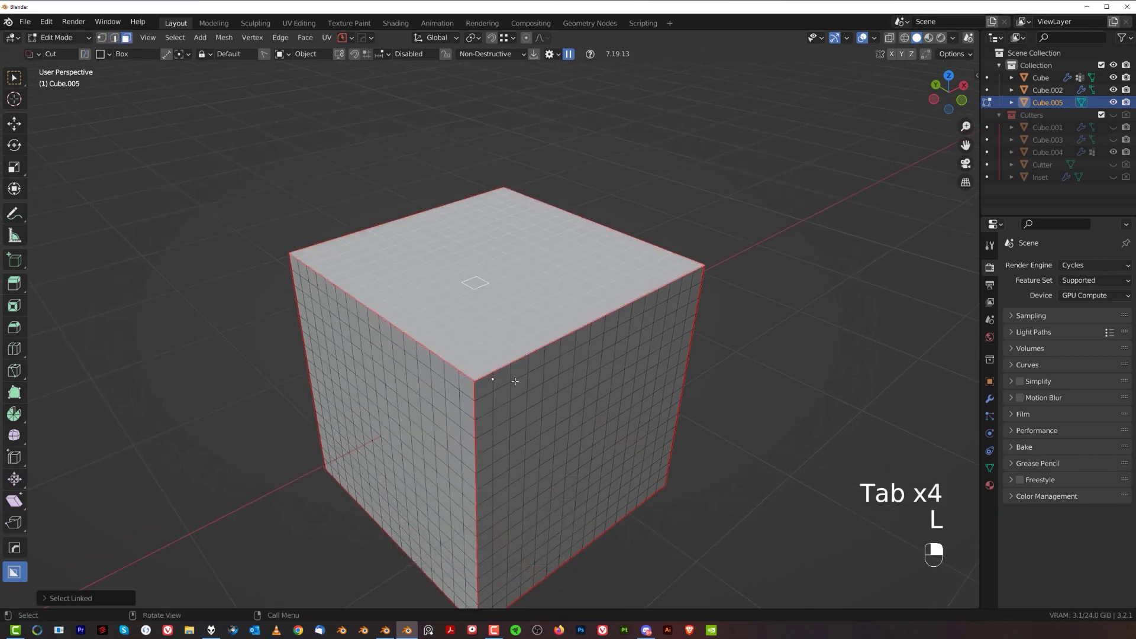
{"action": "middle_click_drag", "start_coordinate": [545, 283], "coordinate": [622, 246], "text": "shift"}
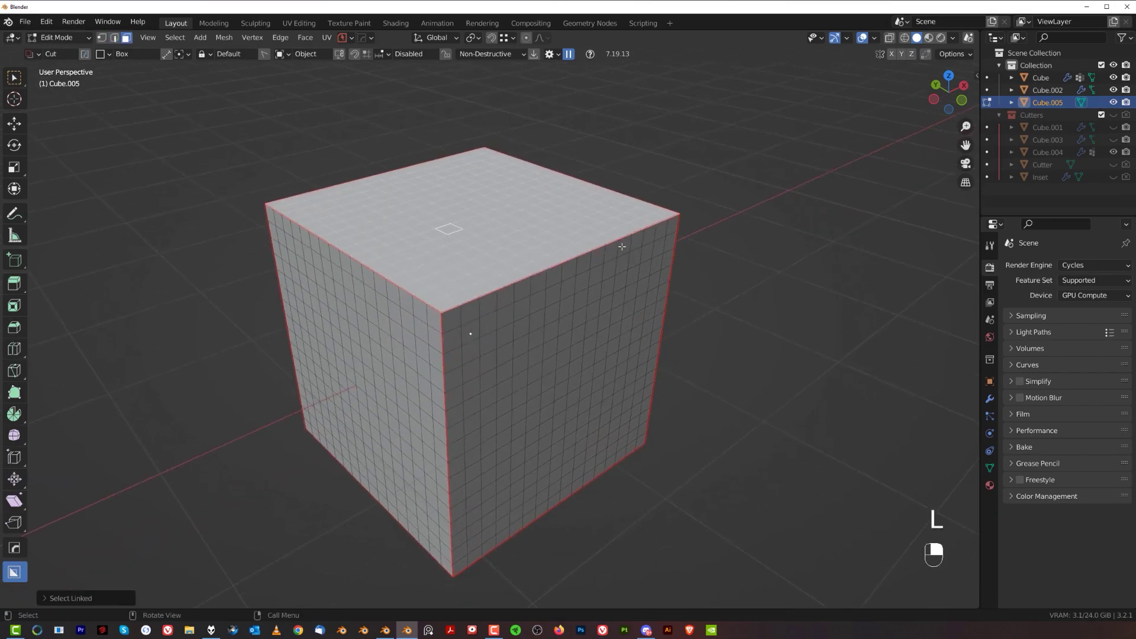
Convert the selected top faces into a separate thick plate and scale it slightly smaller than the cube's top
{"action": "key", "text": "q"}
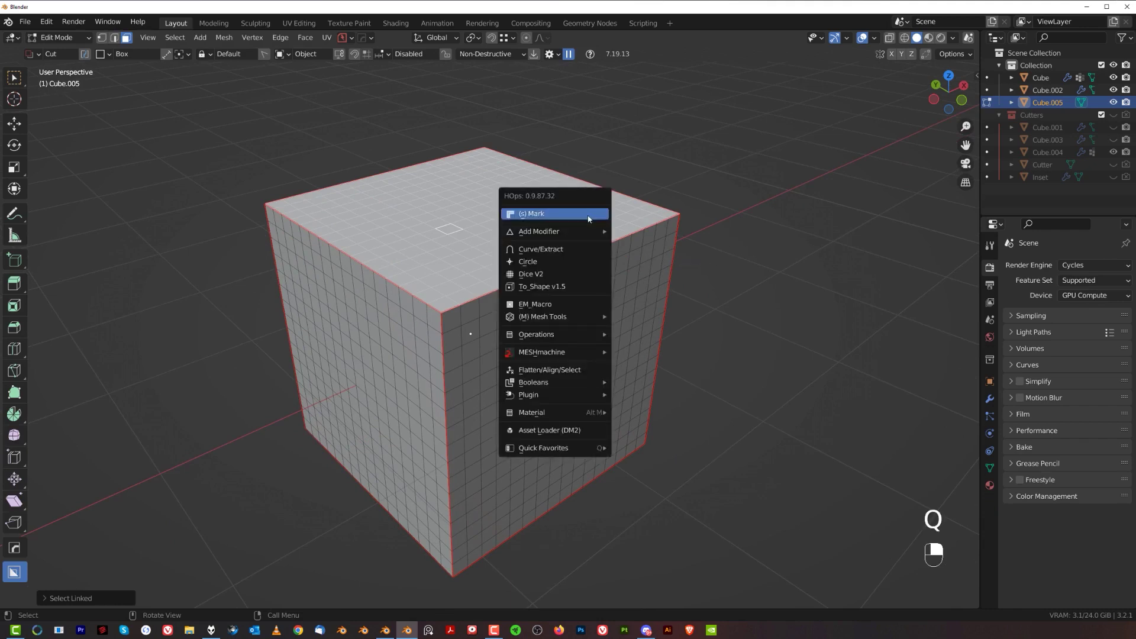
{"action": "left_click", "coordinate": [559, 251], "text": "shift"}
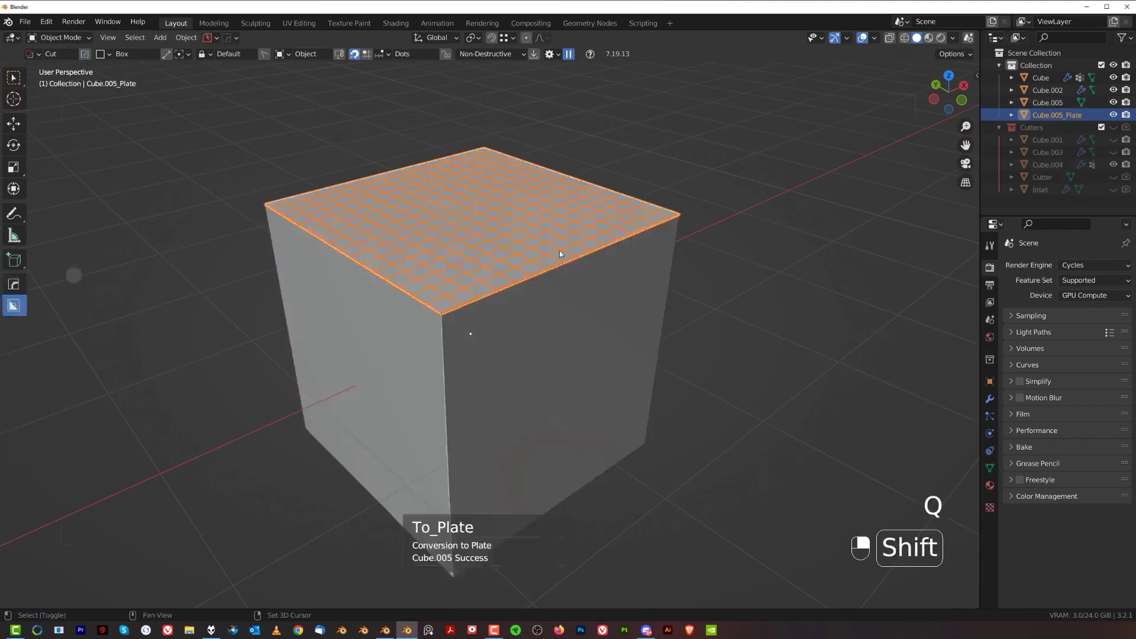
{"action": "left_click", "coordinate": [833, 293]}
{"action": "key", "text": "s"}
{"action": "left_click", "coordinate": [793, 273]}
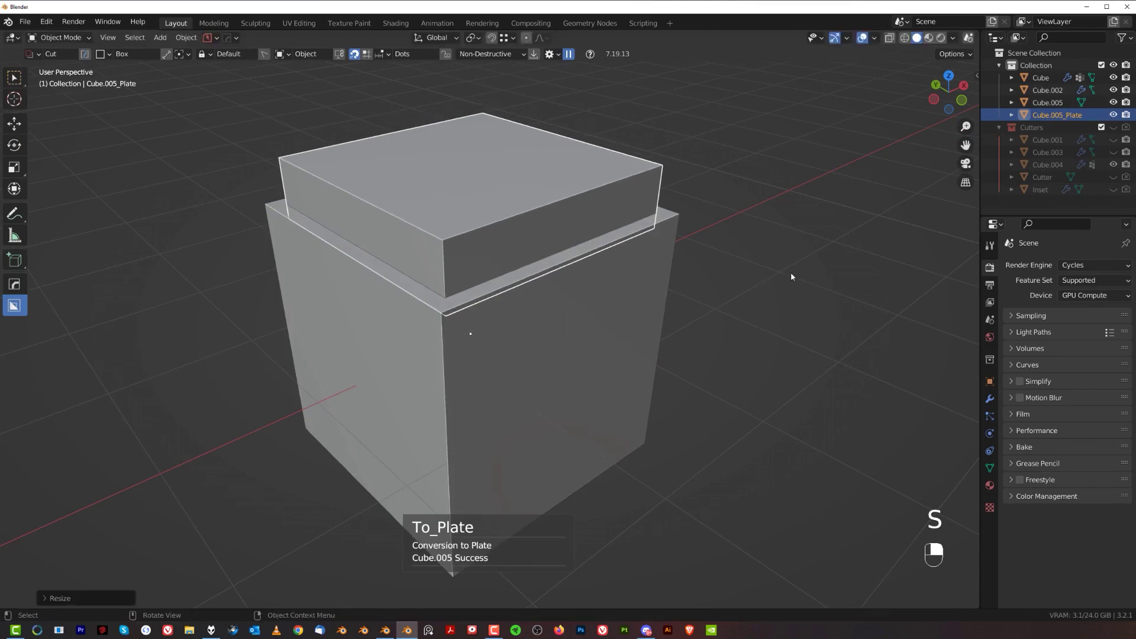
Cut the plate's shape out of the subdivided cube's top with a non-destructive Hard Ops Difference boolean
{"action": "left_click", "coordinate": [588, 269], "text": "shift"}
{"action": "key", "text": "q"}
{"action": "left_click", "coordinate": [588, 268]}
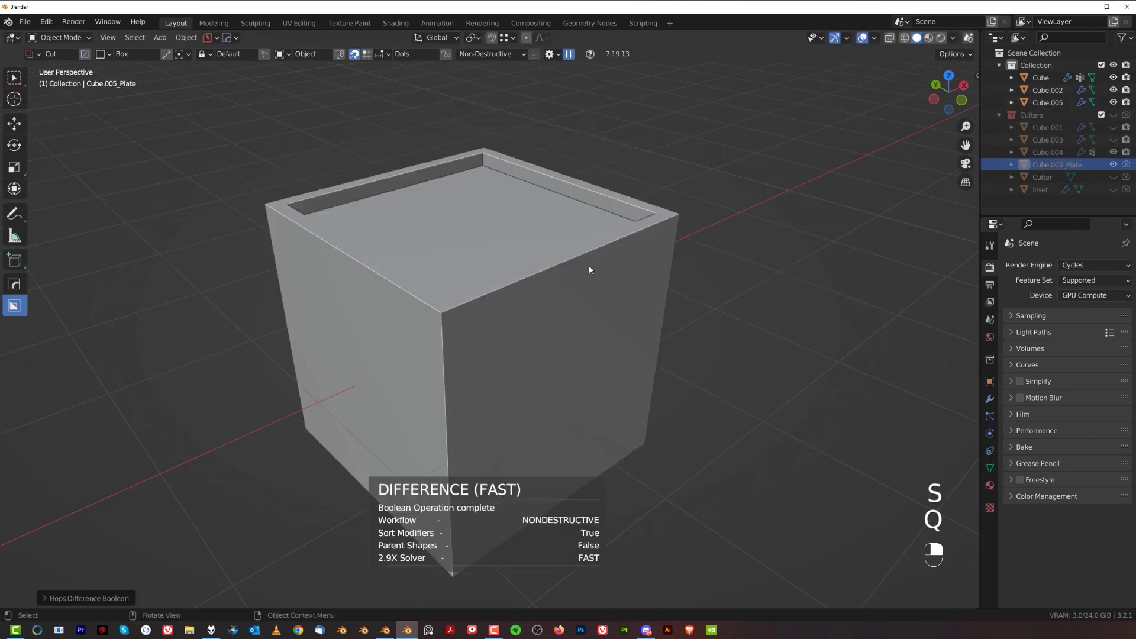
Apply the recess boolean to the subdivided cube with Csharp and inspect the mesh around the recess in Edit Mode
{"action": "left_click", "coordinate": [544, 260]}
{"action": "key", "text": "Tab"}
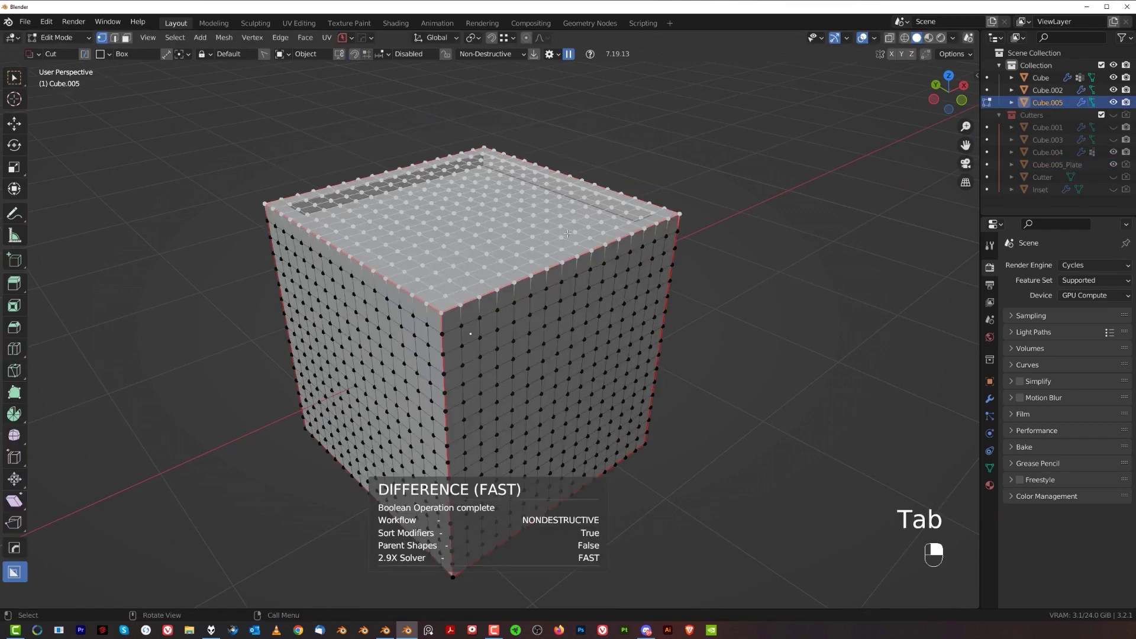
{"action": "middle_click_drag", "start_coordinate": [553, 175], "coordinate": [558, 205]}
{"action": "key", "text": "Tab"}
{"action": "key", "text": "q"}
{"action": "left_click", "coordinate": [558, 205], "text": "ctrl"}
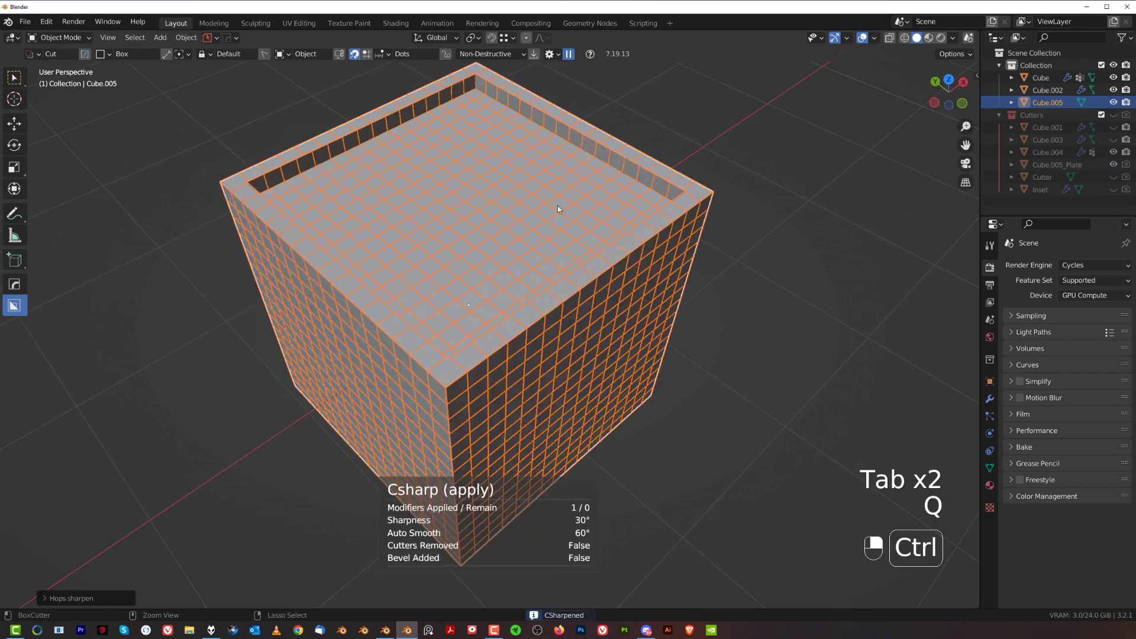
{"action": "key", "text": "Tab"}
{"action": "scroll", "coordinate": [534, 298], "scroll_direction": "up", "scroll_amount": 3}
{"action": "middle_click_drag", "start_coordinate": [534, 298], "coordinate": [302, 171]}
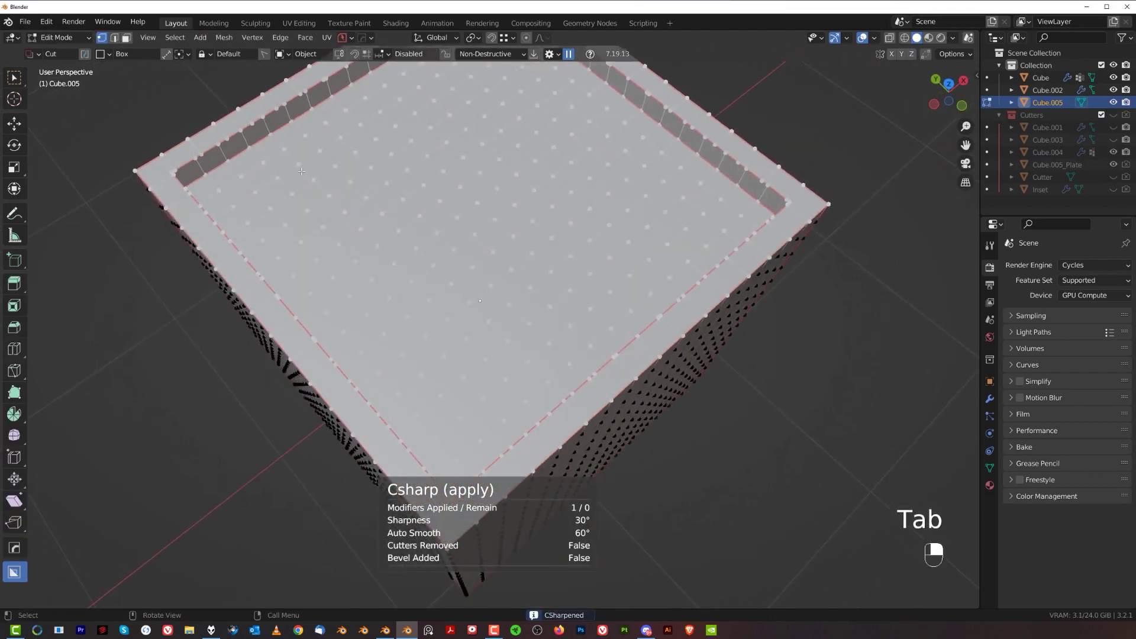
{"action": "middle_click_drag", "start_coordinate": [670, 287], "coordinate": [559, 157]}
{"action": "key", "text": "Tab"}
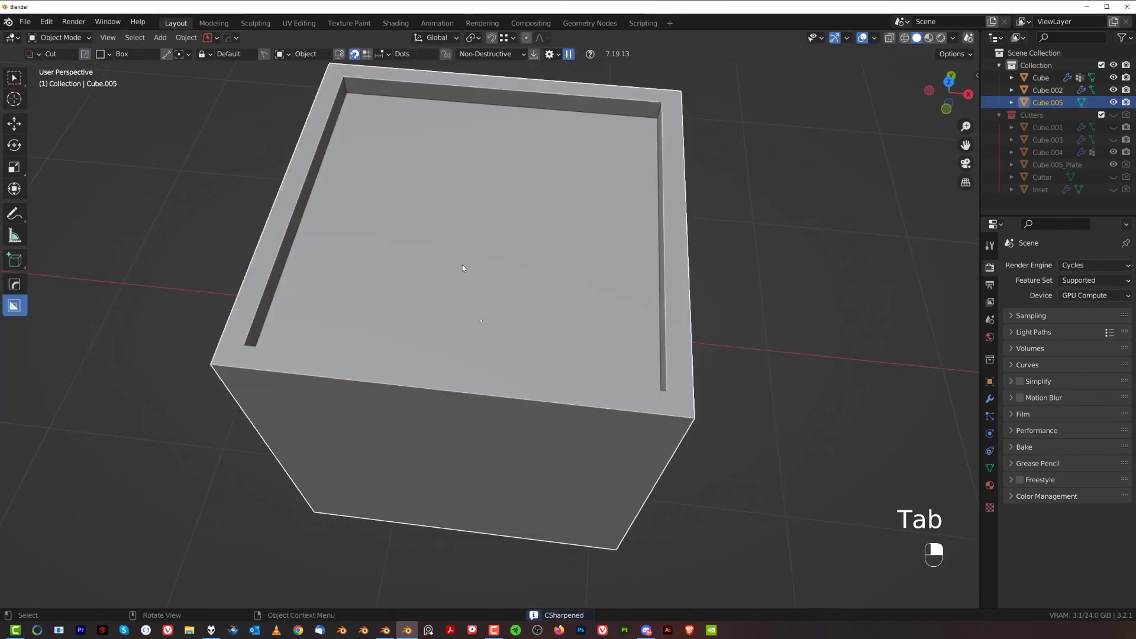
{"action": "middle_click_drag", "start_coordinate": [462, 268], "coordinate": [534, 281]}
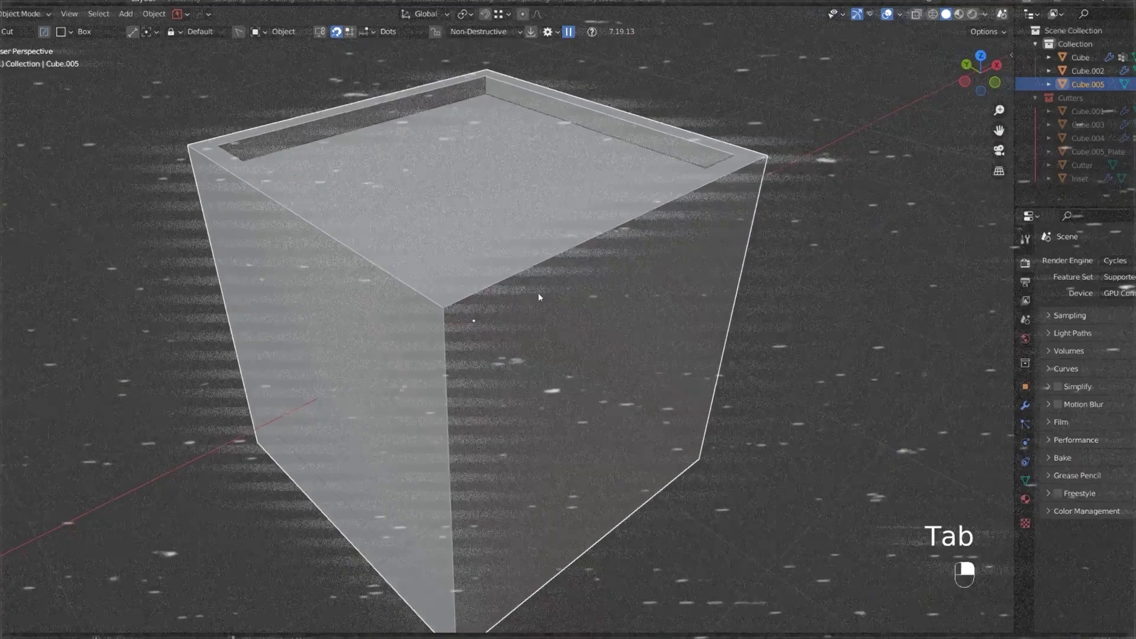
Add a new mesh cube to the emptied scene
{"action": "key", "text": "shift+a"}
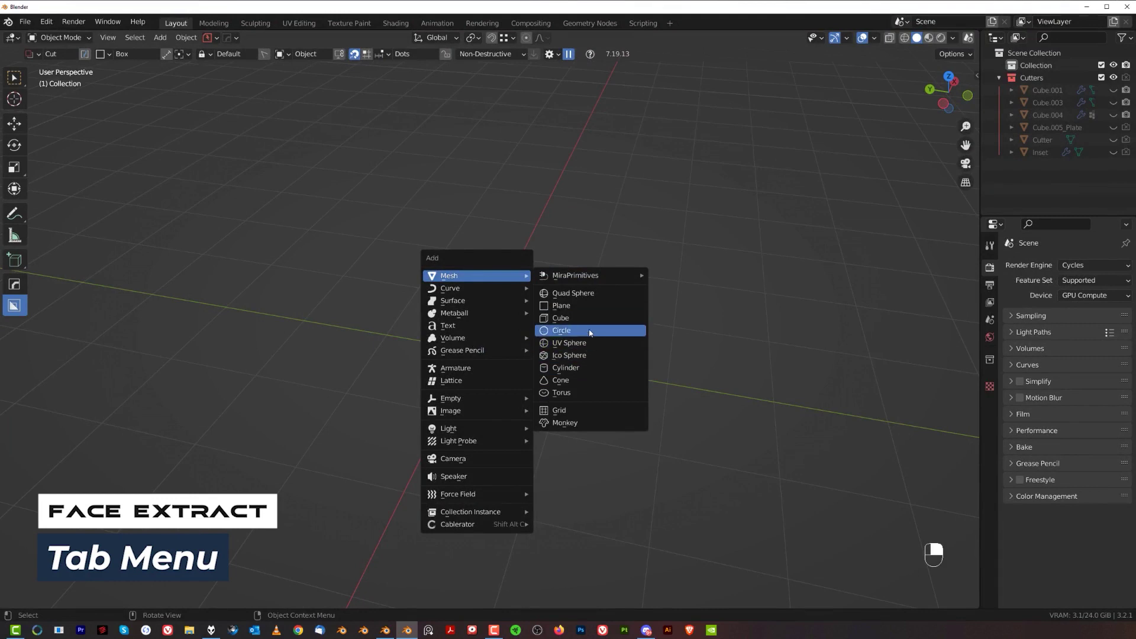
{"action": "left_click", "coordinate": [585, 318]}
{"action": "scroll", "coordinate": [571, 362], "scroll_direction": "up", "scroll_amount": 2}
{"action": "middle_click_drag", "start_coordinate": [571, 362], "coordinate": [608, 320]}
{"action": "scroll", "coordinate": [560, 328], "scroll_direction": "down", "scroll_amount": 2}
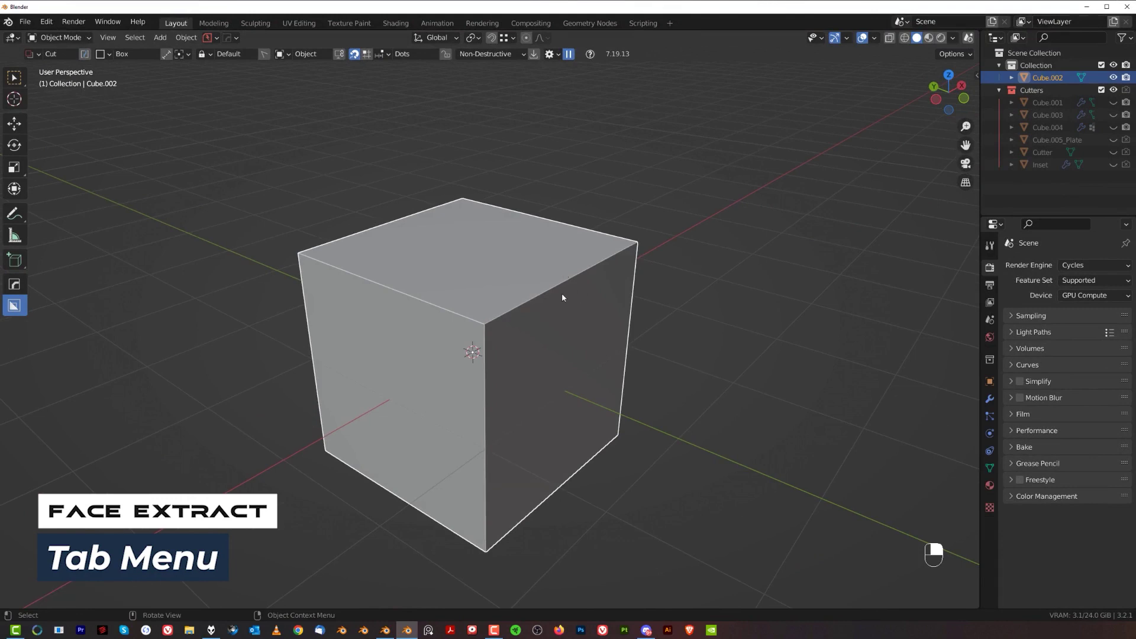
Start Face Extract on the new cube in Boolean mode and select its top face and one adjoining side face
{"action": "key", "text": "q"}
{"action": "left_click", "coordinate": [635, 424]}
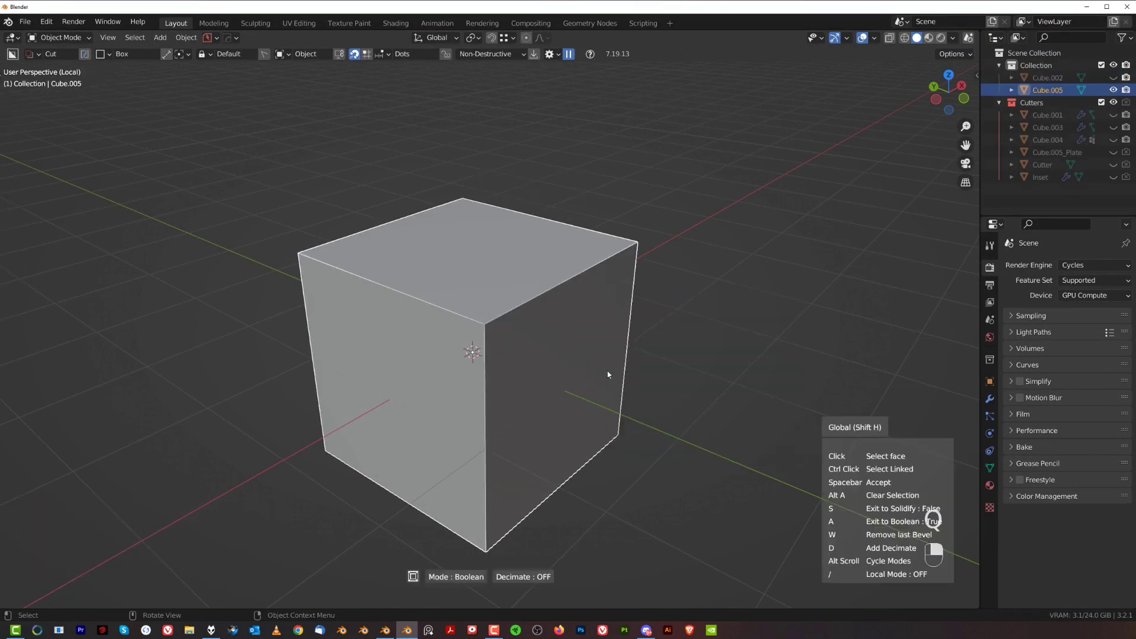
{"action": "left_click", "coordinate": [547, 324]}
{"action": "middle_click_drag", "start_coordinate": [606, 350], "coordinate": [569, 348], "text": "shift"}
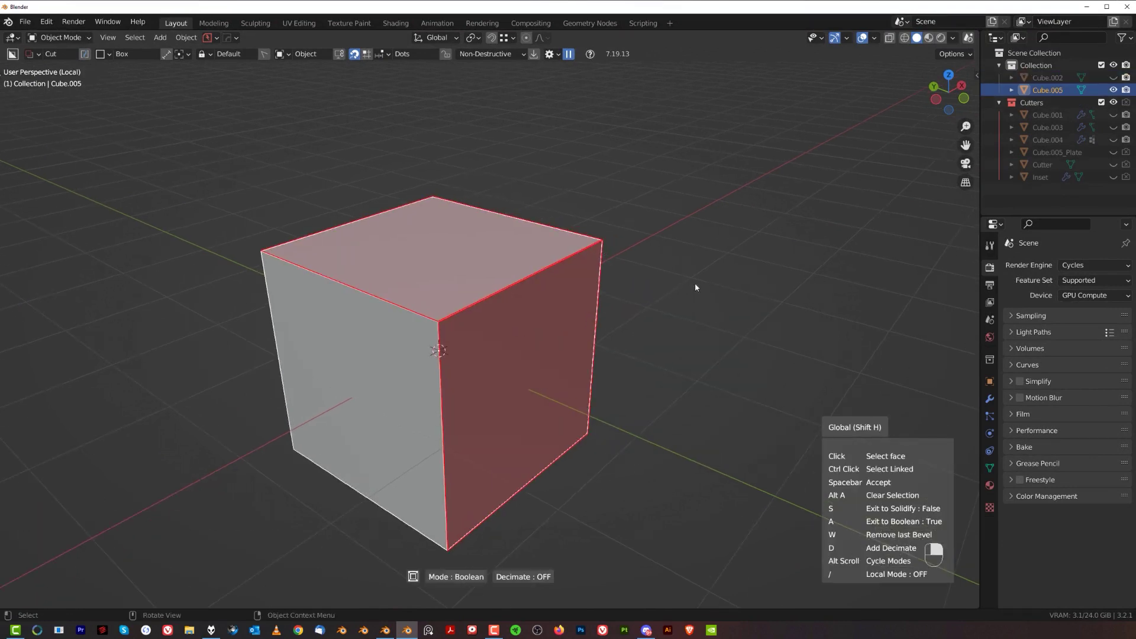
Accept the selected faces, inset them by 0.380, extrude the boolean cutter by 0.163 using the selector, and confirm
{"action": "key", "text": "space"}
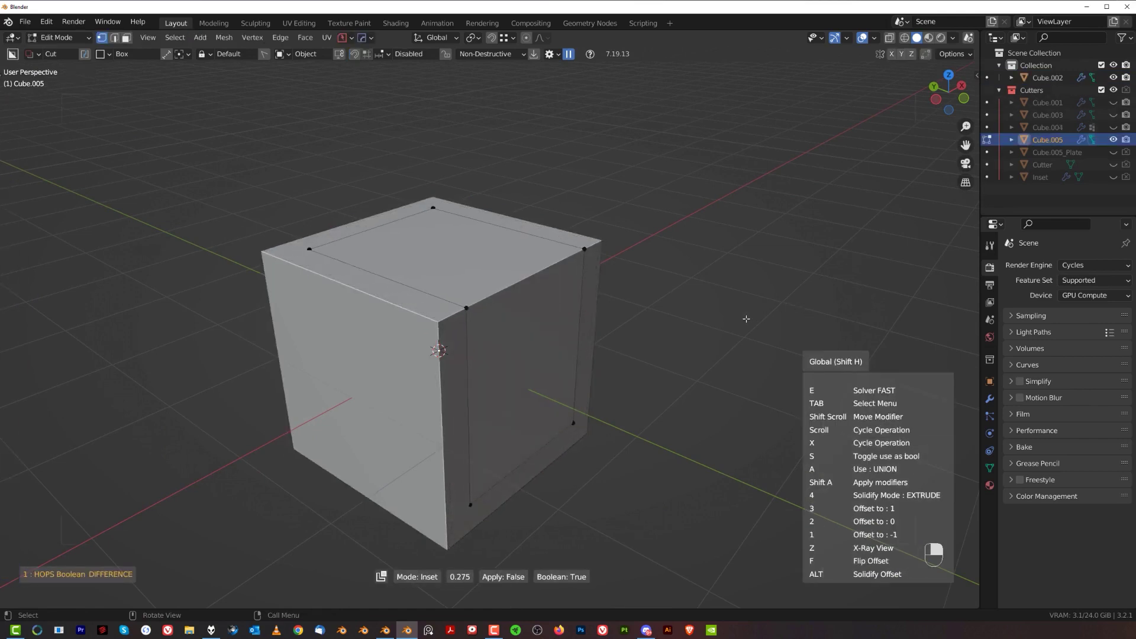
{"action": "key", "text": "Tab"}
{"action": "key", "text": "Tab"}
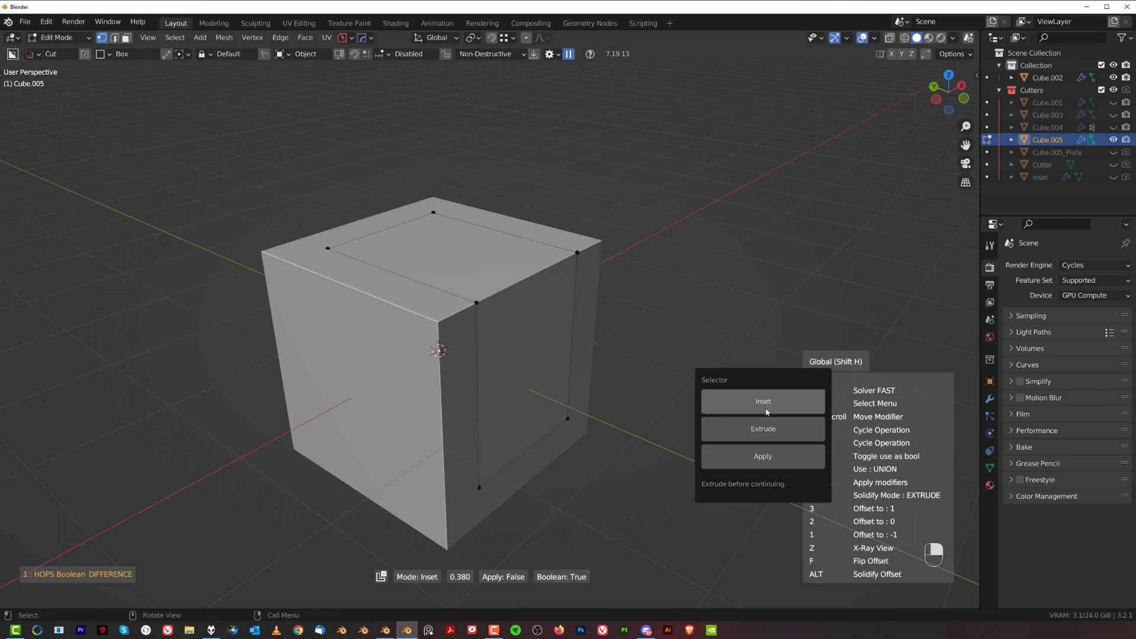
{"action": "left_click", "coordinate": [769, 436]}
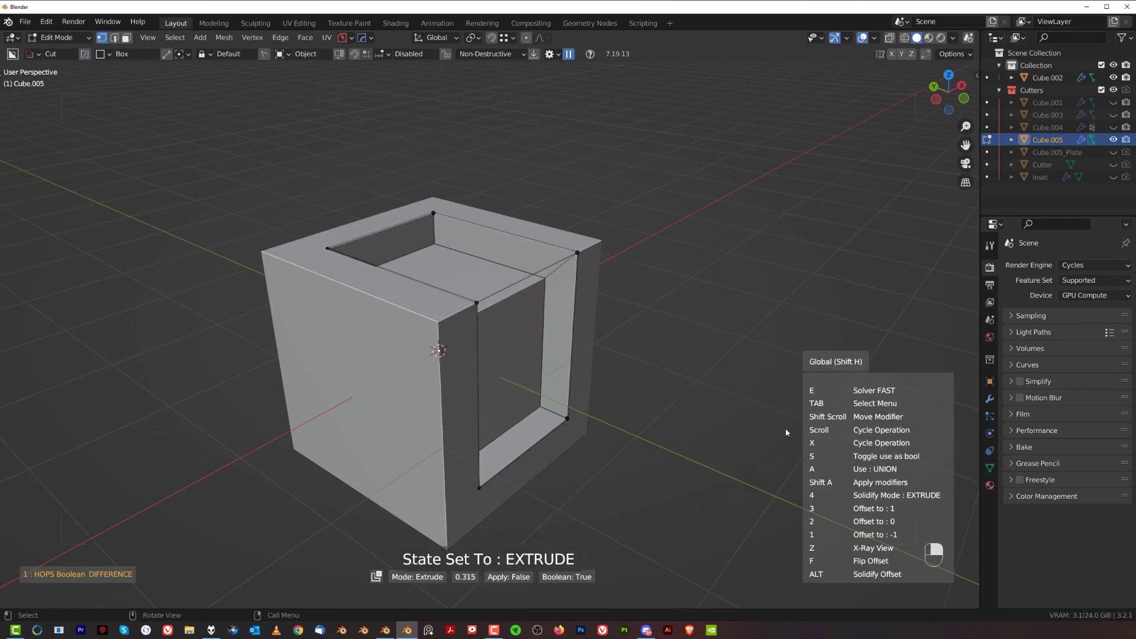
{"action": "key", "text": "Tab"}
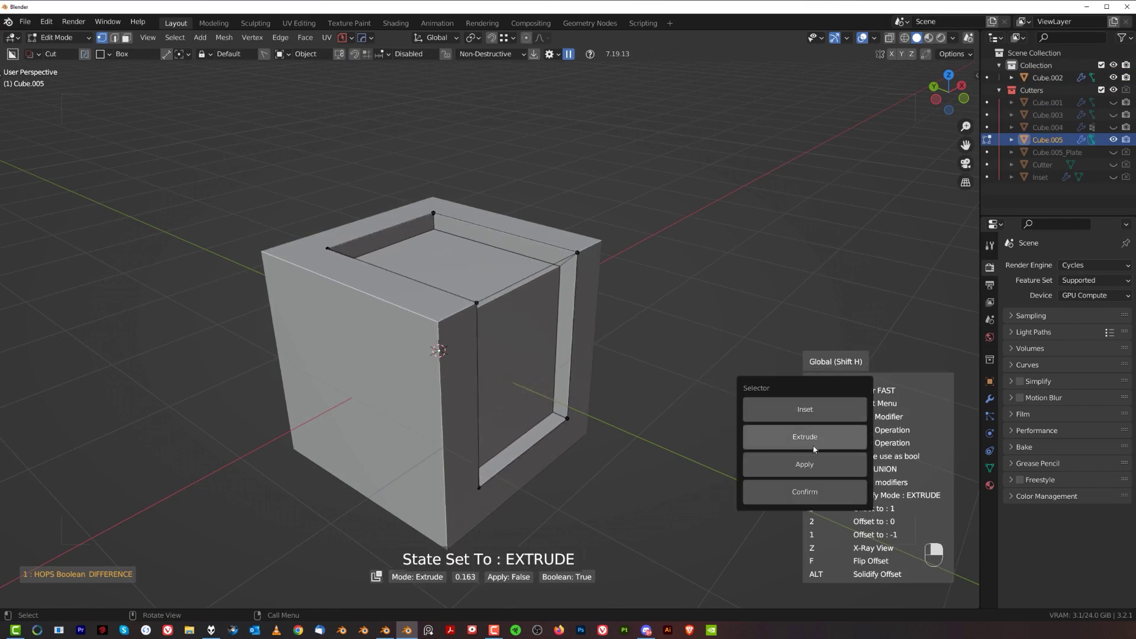
{"action": "key", "text": "Tab"}
{"action": "left_click", "coordinate": [817, 491]}
Examine the nested recesses that wrap over the cube's top and side faces from several angles
{"action": "middle_click_drag", "start_coordinate": [718, 357], "coordinate": [588, 250]}
{"action": "middle_click_drag", "start_coordinate": [614, 367], "coordinate": [649, 335], "text": "shift"}
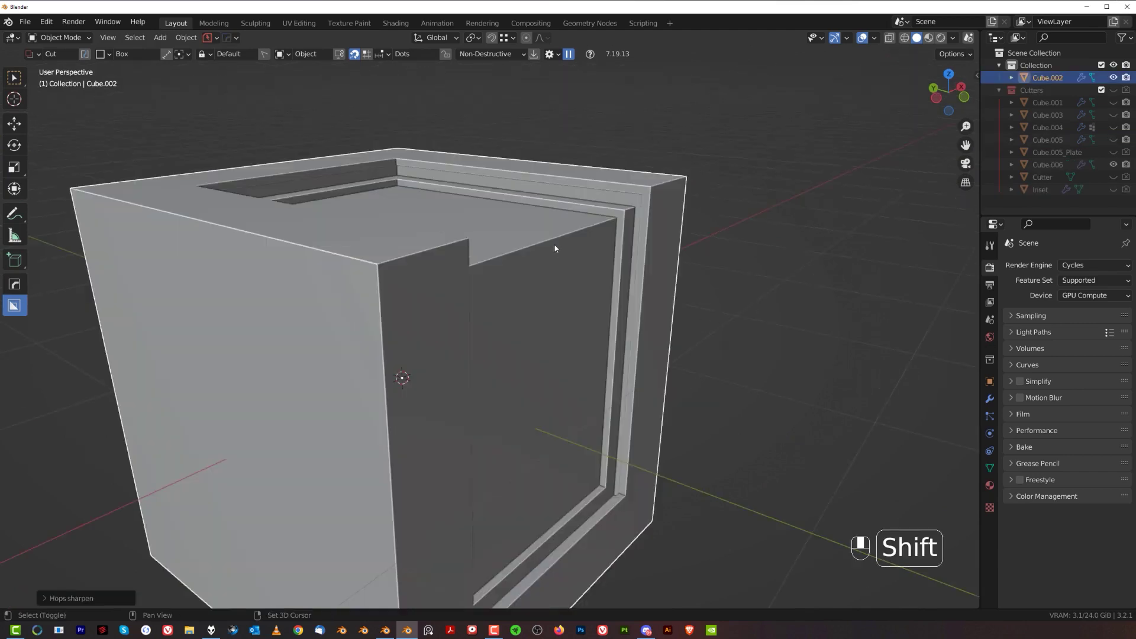
{"action": "scroll", "coordinate": [555, 245], "scroll_direction": "down", "scroll_amount": 2}
{"action": "scroll", "coordinate": [568, 246], "scroll_direction": "up", "scroll_amount": 2}
{"action": "scroll", "coordinate": [538, 256], "scroll_direction": "up", "scroll_amount": 1}
{"action": "middle_click_drag", "start_coordinate": [538, 253], "coordinate": [601, 240], "text": "ctrl"}
{"action": "scroll", "coordinate": [565, 296], "scroll_direction": "up", "scroll_amount": 2}
{"action": "mouse_move", "coordinate": [577, 284]}
{"action": "middle_mouse_down"}
{"action": "mouse_move", "coordinate": [556, 281]}
{"action": "mouse_move", "coordinate": [587, 285]}
{"action": "middle_mouse_up"}
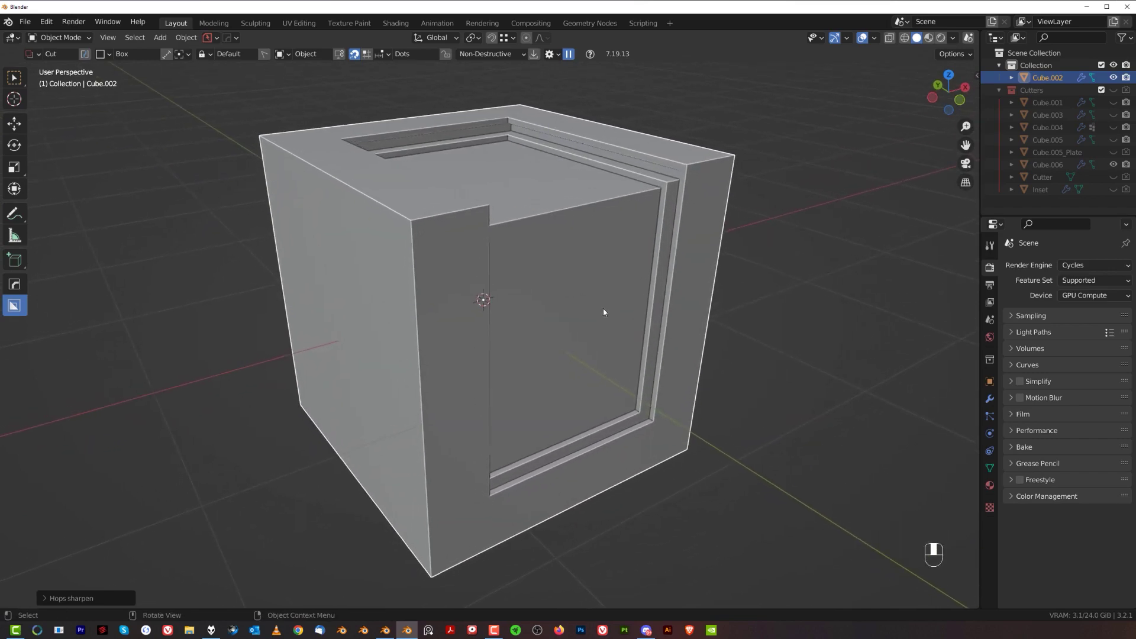